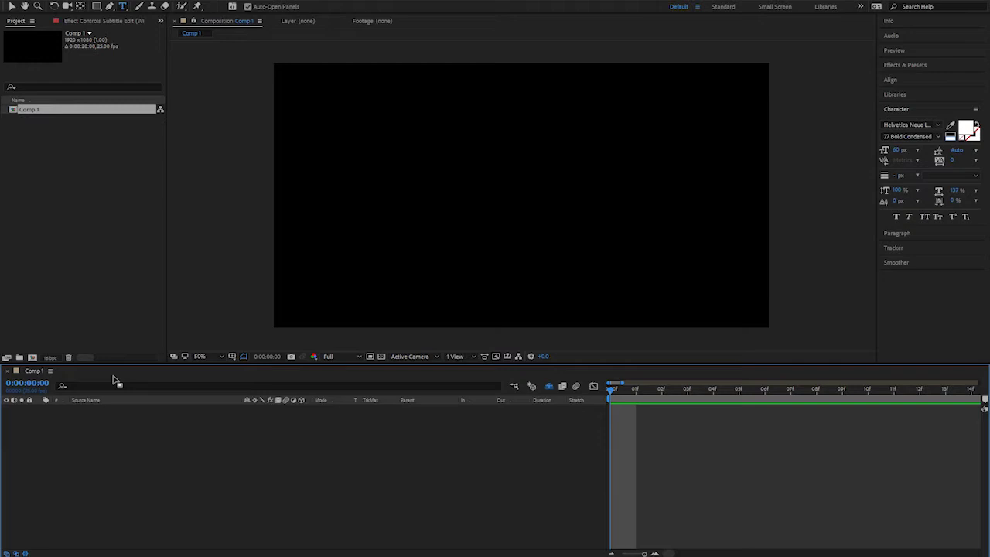
Advance the playhead two frames to reveal the Subtitle Edit and Belle Nuit captions
key("Page_Down")
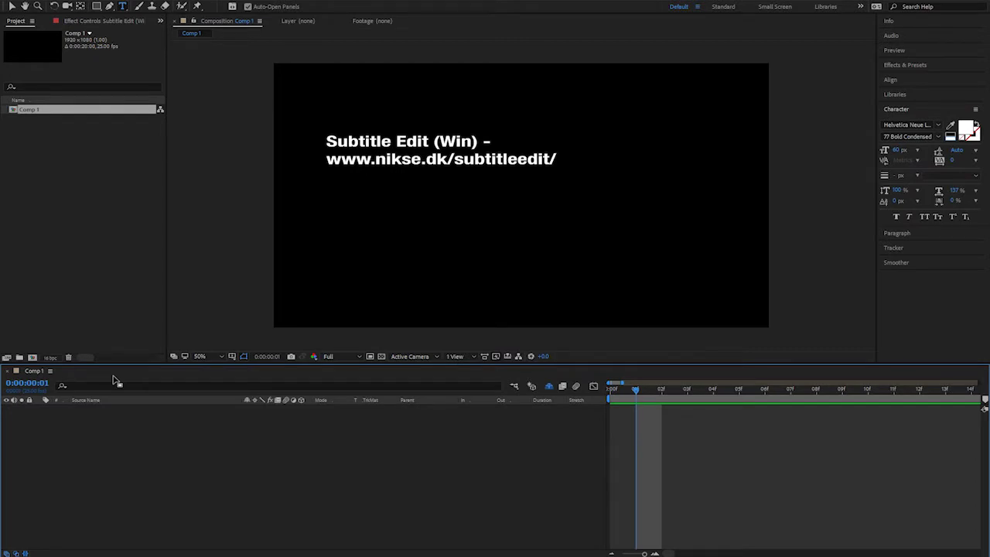
key("Page_Down")
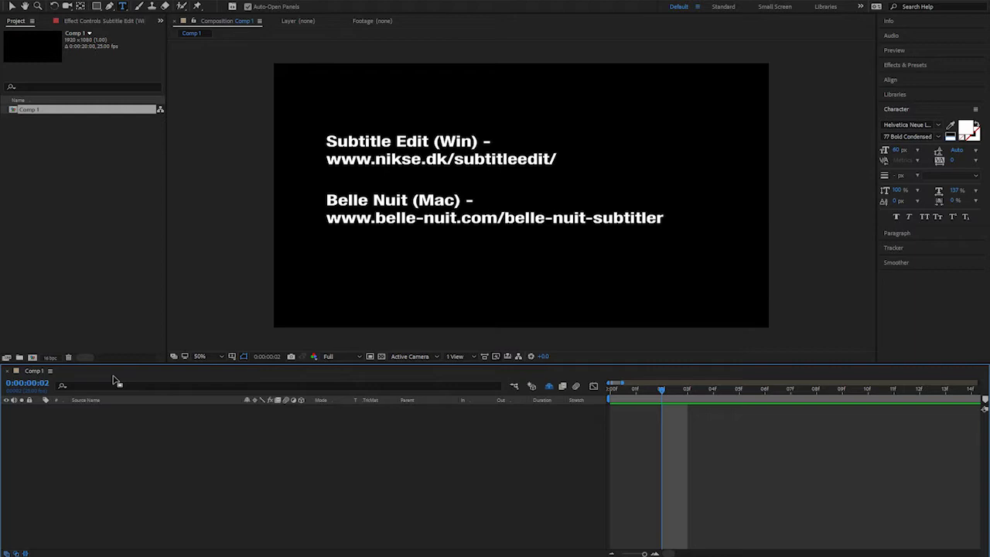
key("ctrl+1")
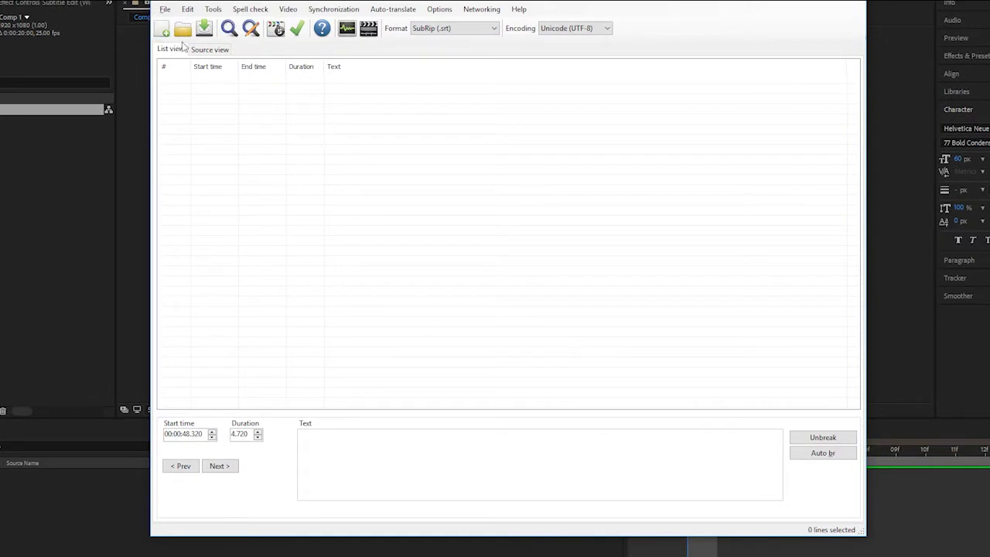
Pick Turning_EN_REV161205.srt from the Tutorial Subtitles folder to open
left_click(185, 28)
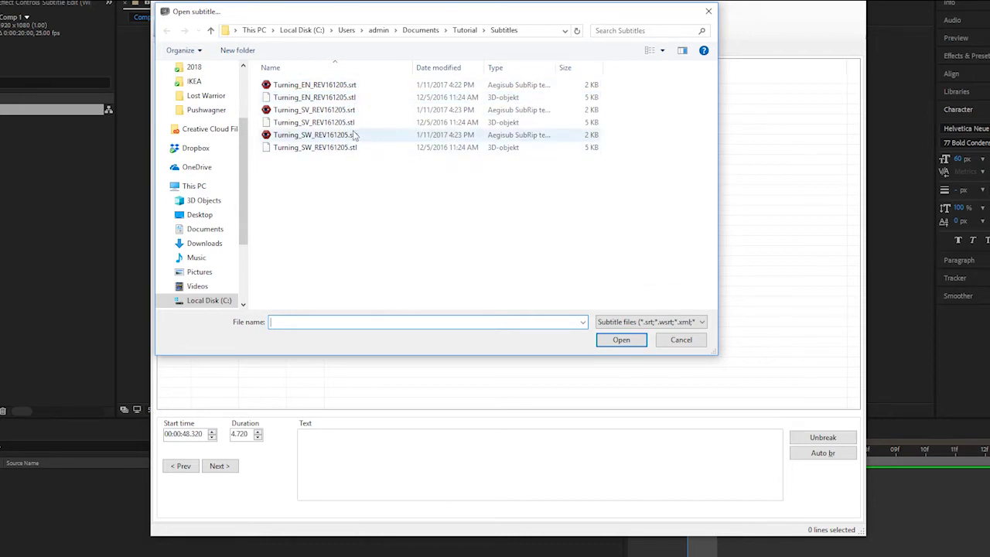
left_click(355, 86)
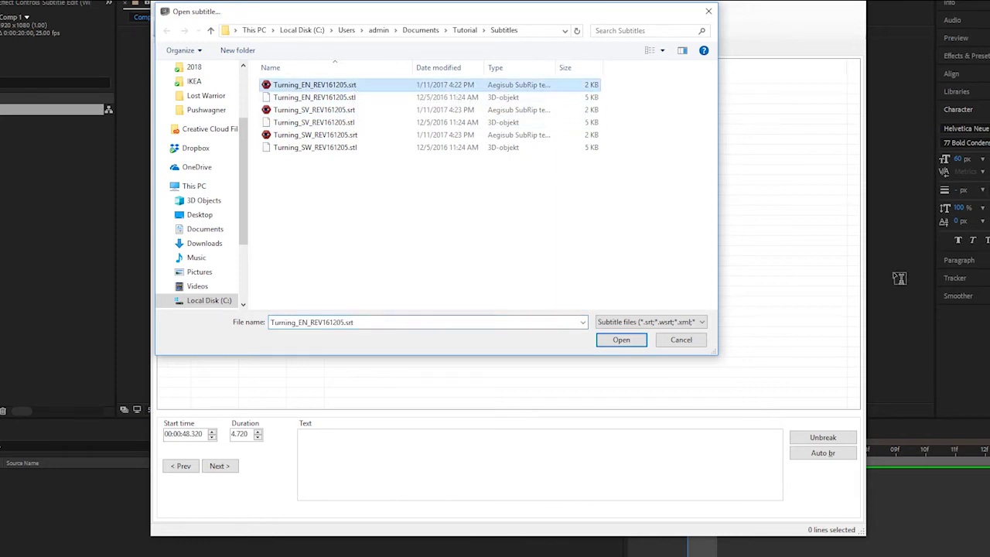
Load the 30 English lines and switch the format to D-Cinema interop (.xml)
left_click(615, 342)
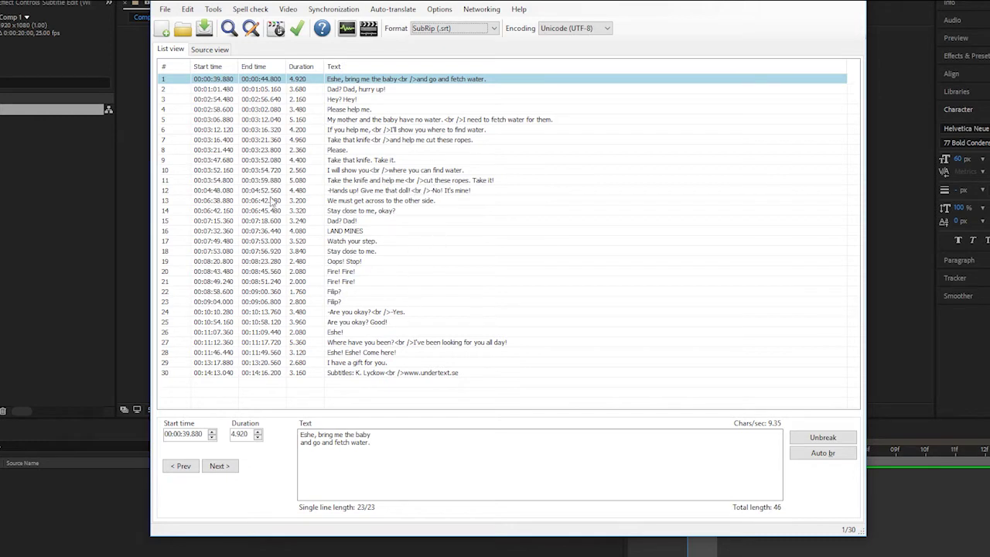
left_click(165, 9)
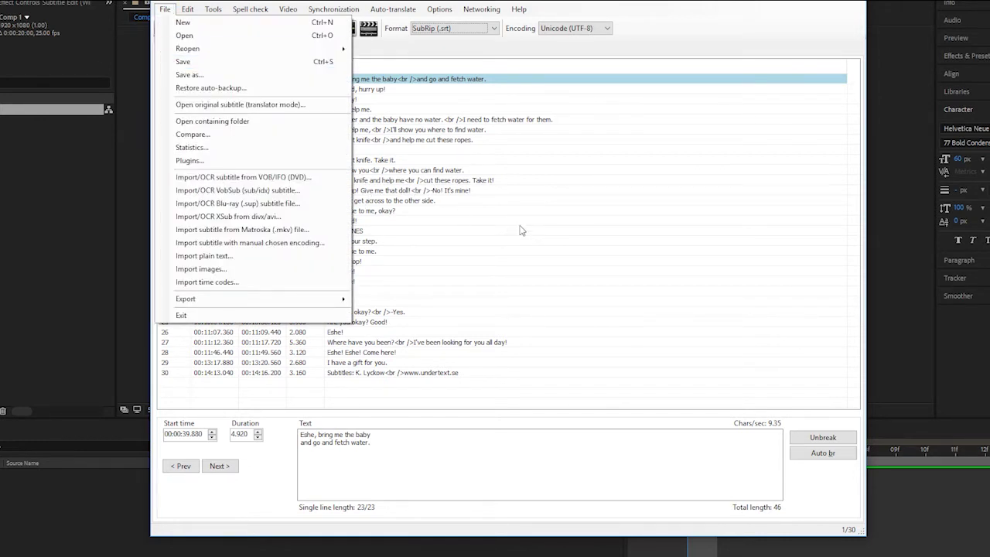
left_click(581, 214)
left_click(442, 31)
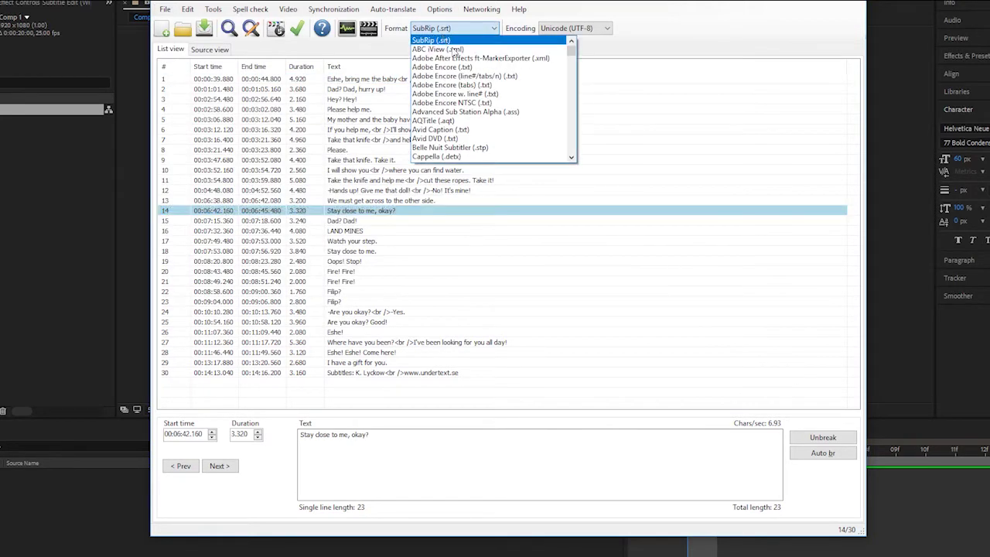
scroll(499, 126, "down", 4)
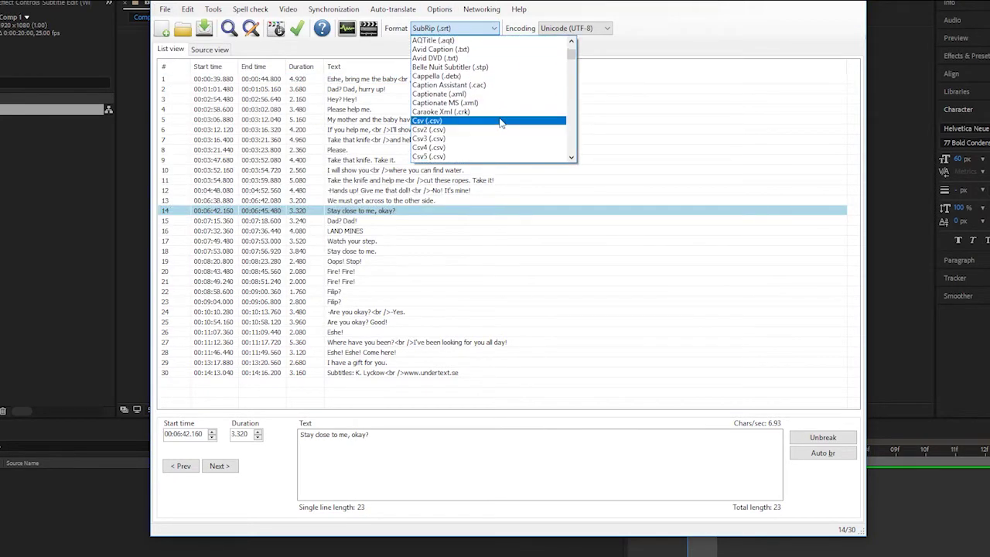
scroll(496, 113, "down", 1)
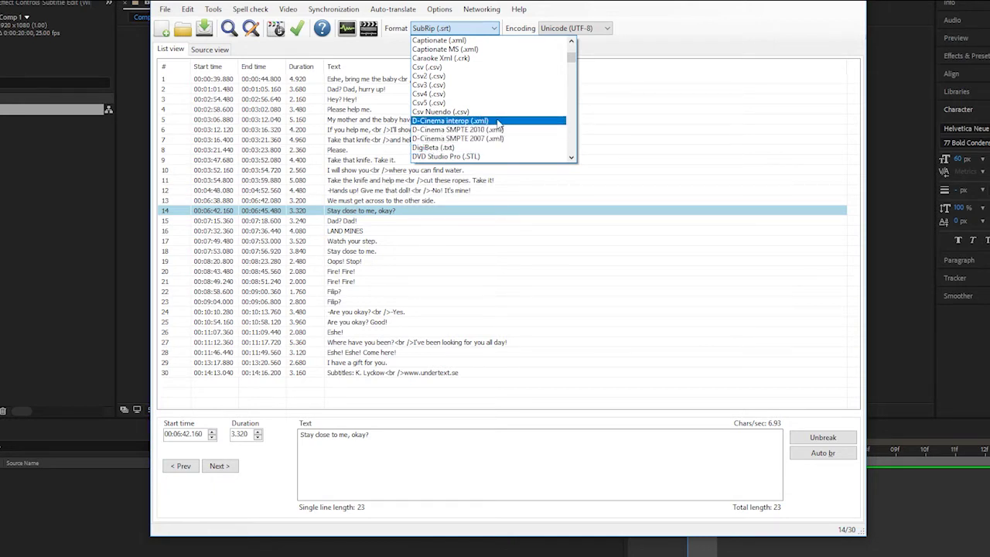
left_click(509, 122)
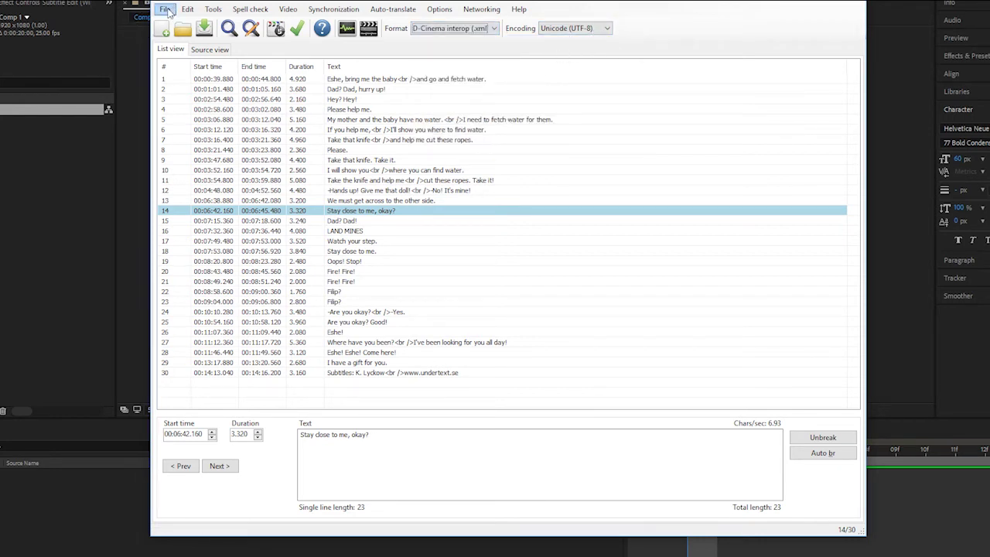
Set D-Cinema properties to a Border effect with black border and white text
left_click(165, 9)
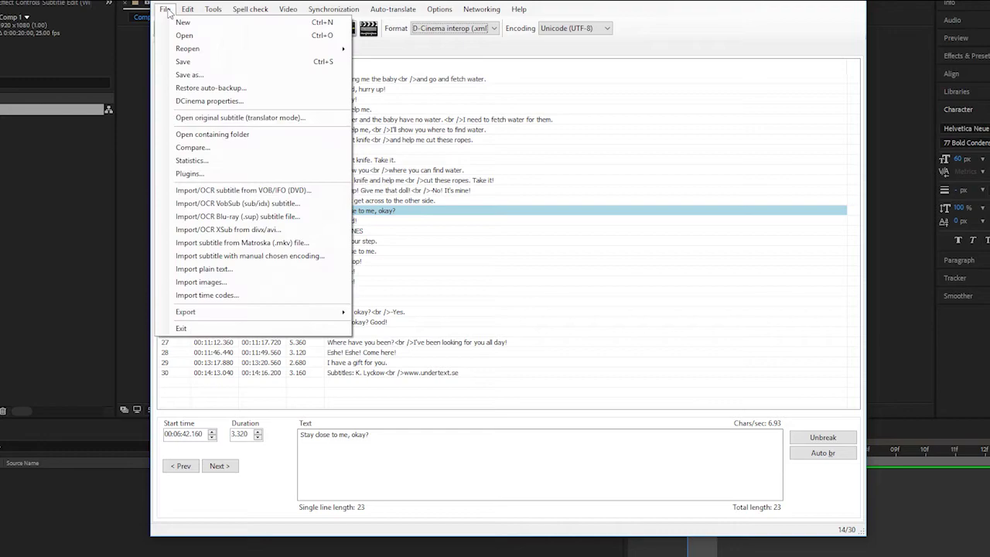
left_click(263, 104)
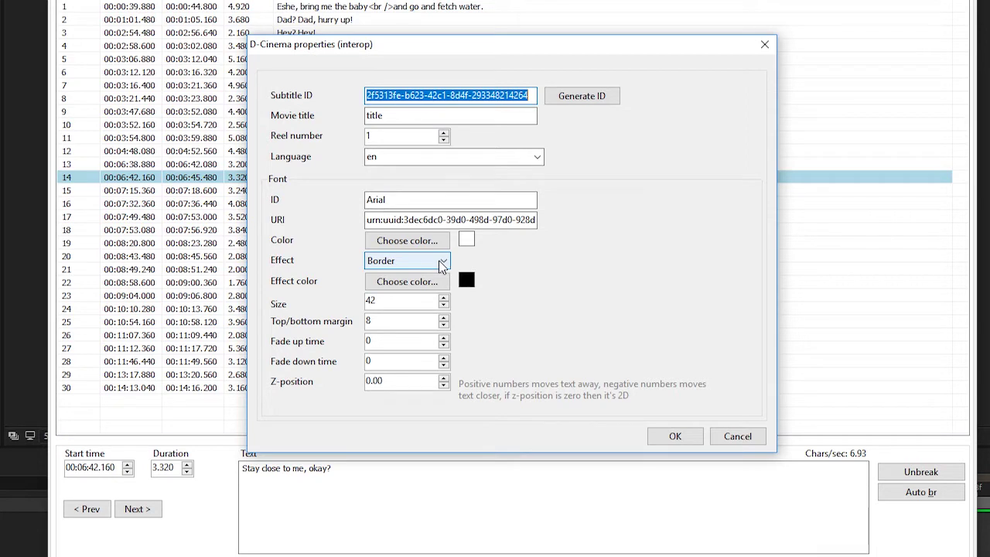
left_click(442, 265)
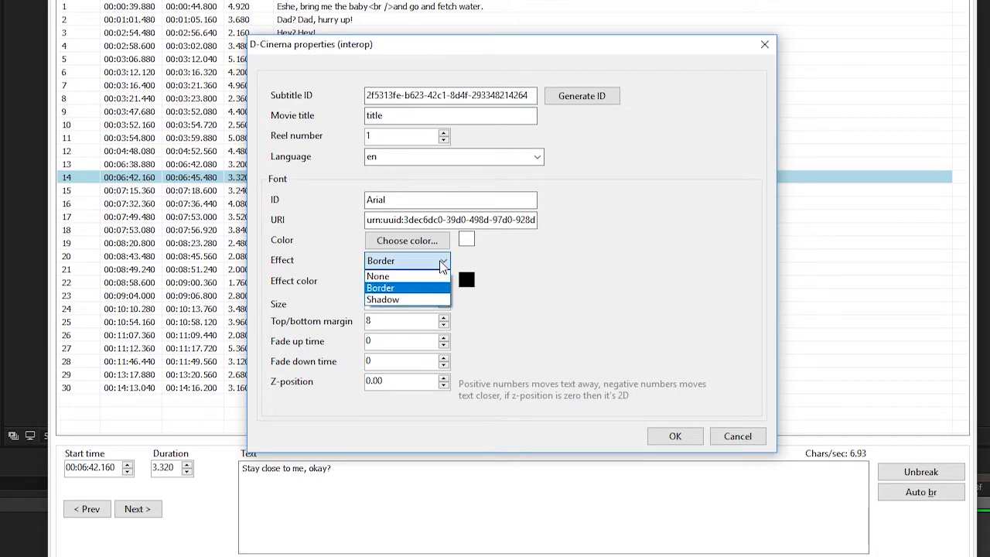
left_click(408, 291)
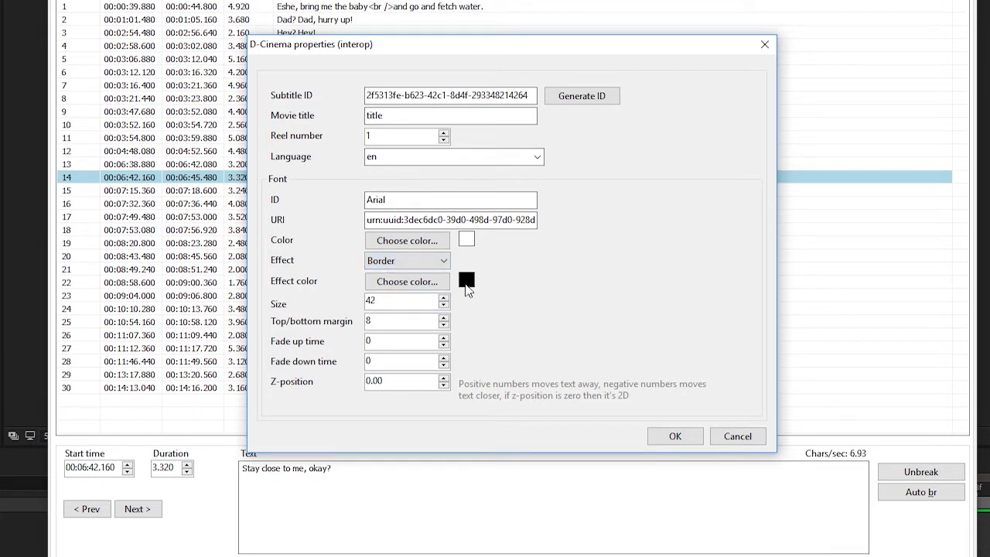
left_click(467, 280)
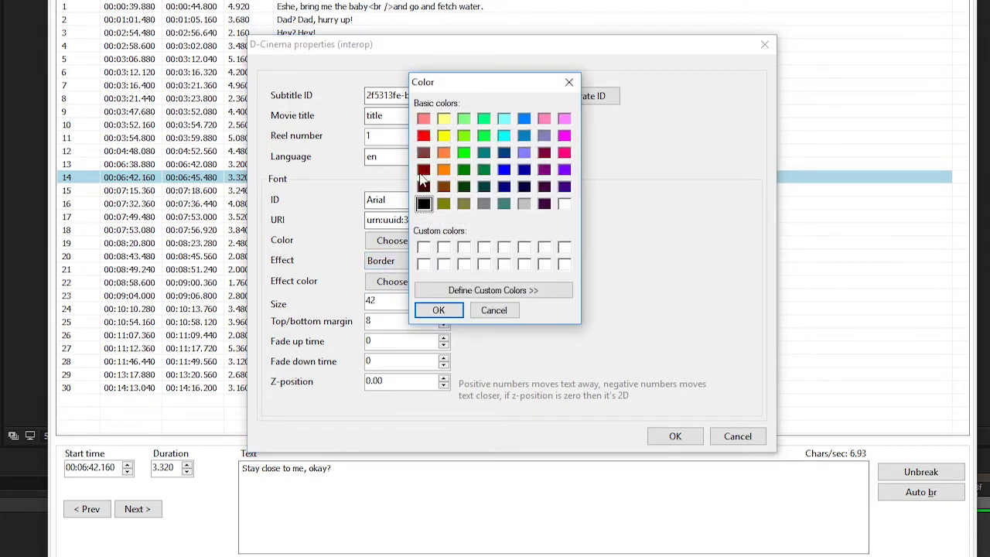
left_click(448, 309)
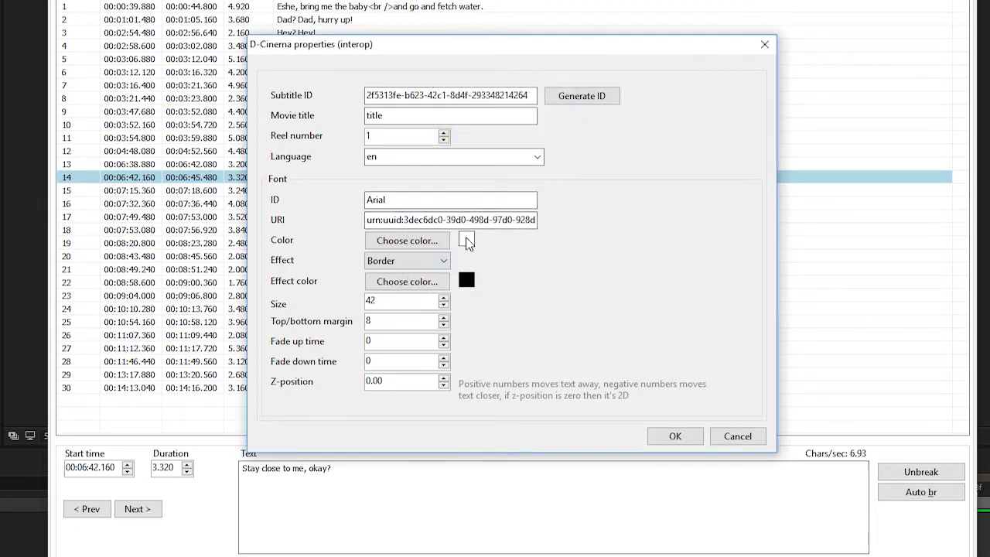
left_click(466, 242)
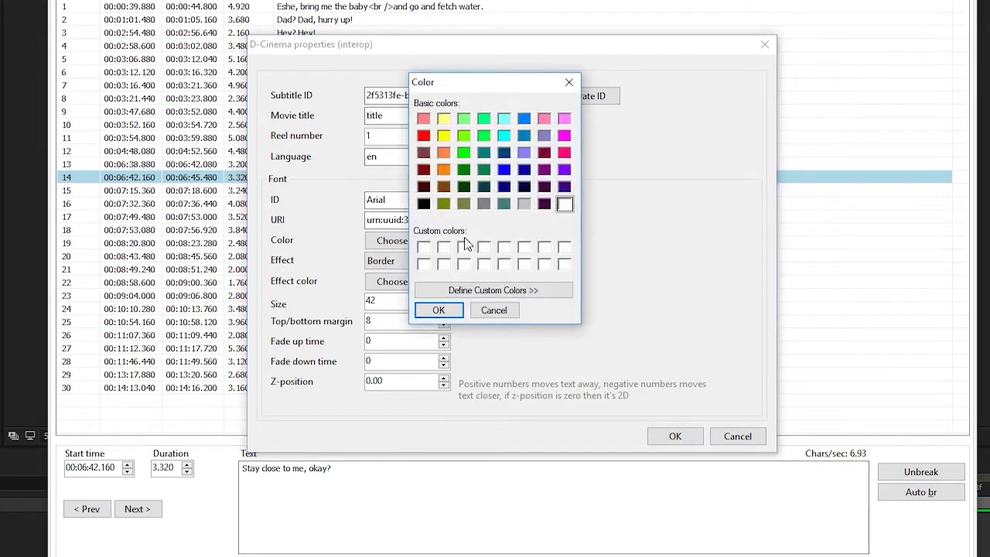
left_click(440, 308)
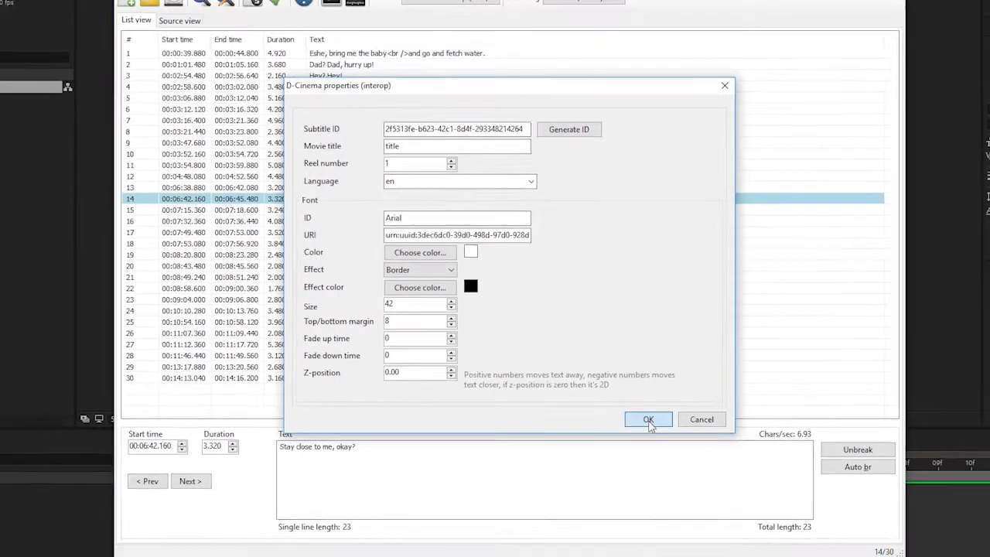
left_click(648, 420)
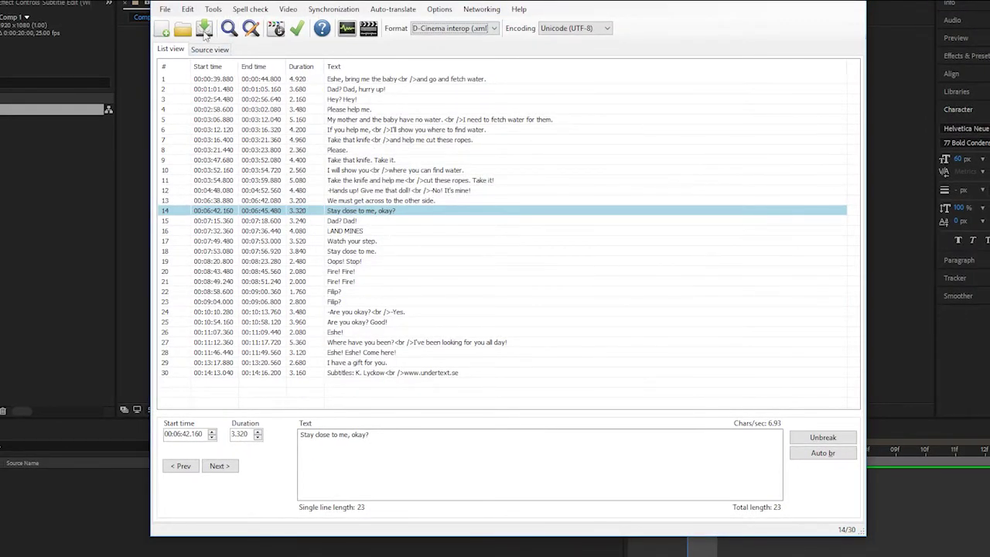
Save the subtitles as Turning_EN_REV161205.xml
left_click(164, 9)
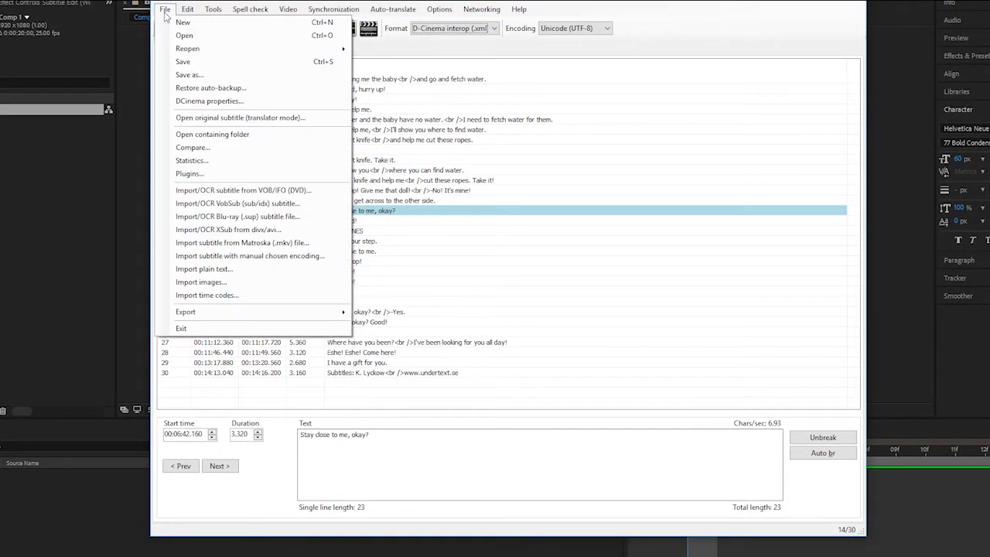
left_click(211, 75)
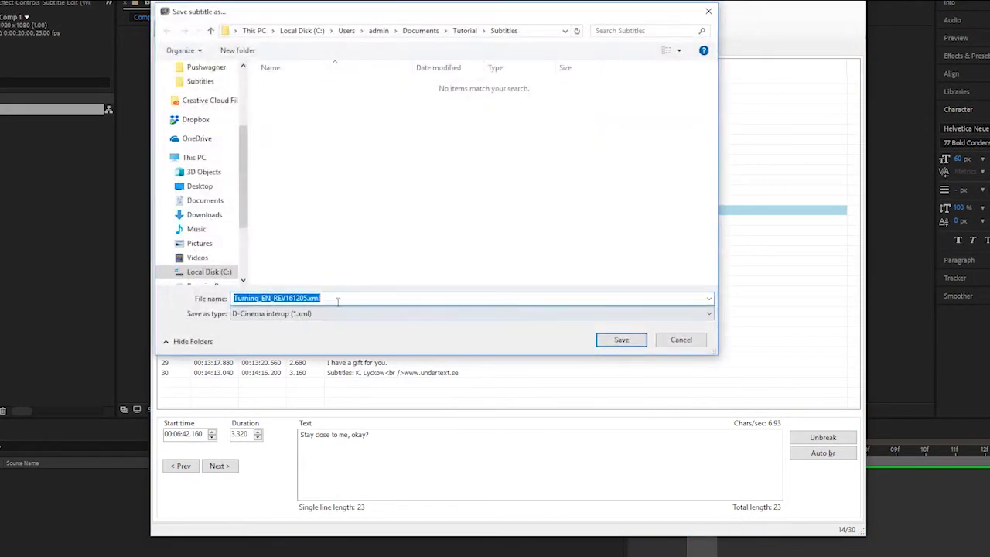
left_click(623, 340)
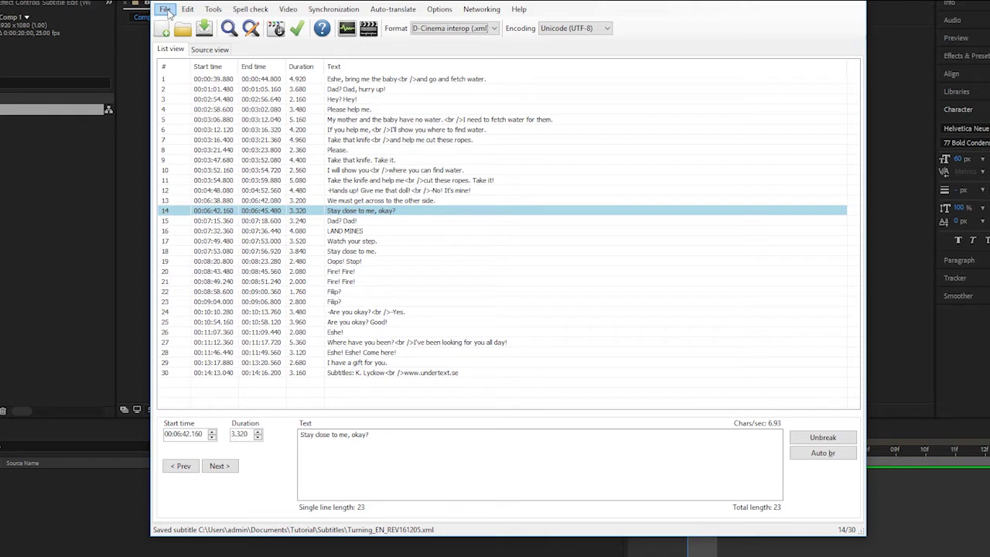
Open the Swedish Turning_SV_REV161205.stl and convert it to D-Cinema SMPTE 2010
key("ctrl+o")
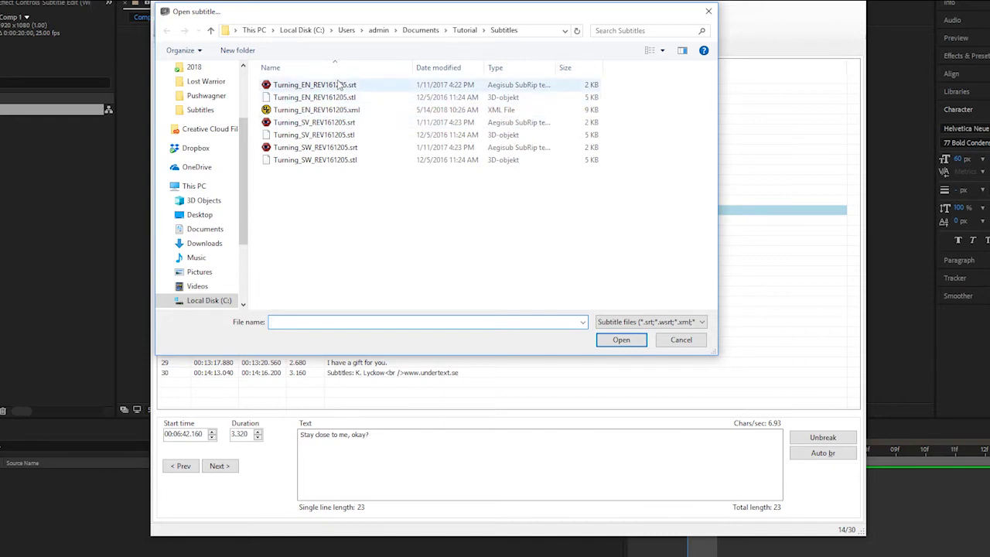
left_click(345, 138)
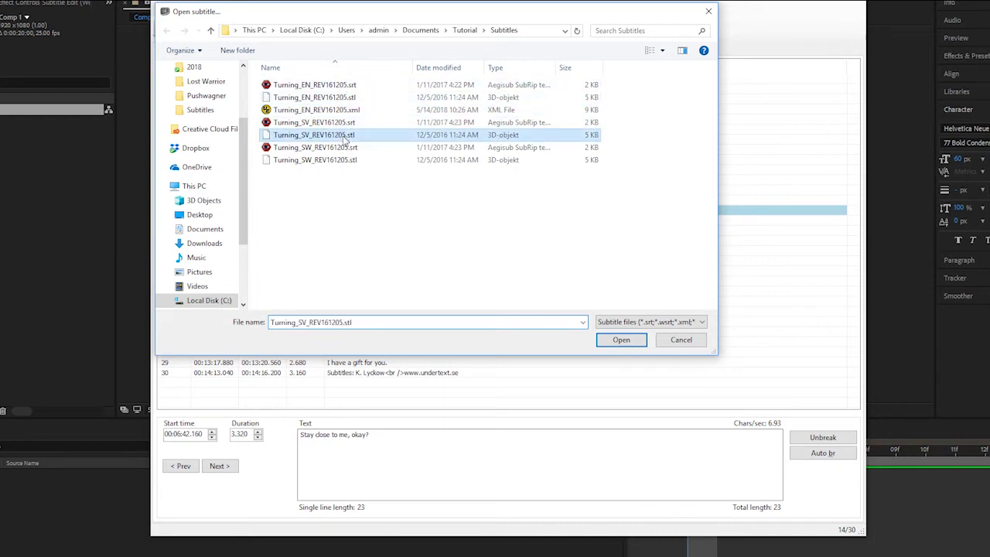
left_click(625, 340)
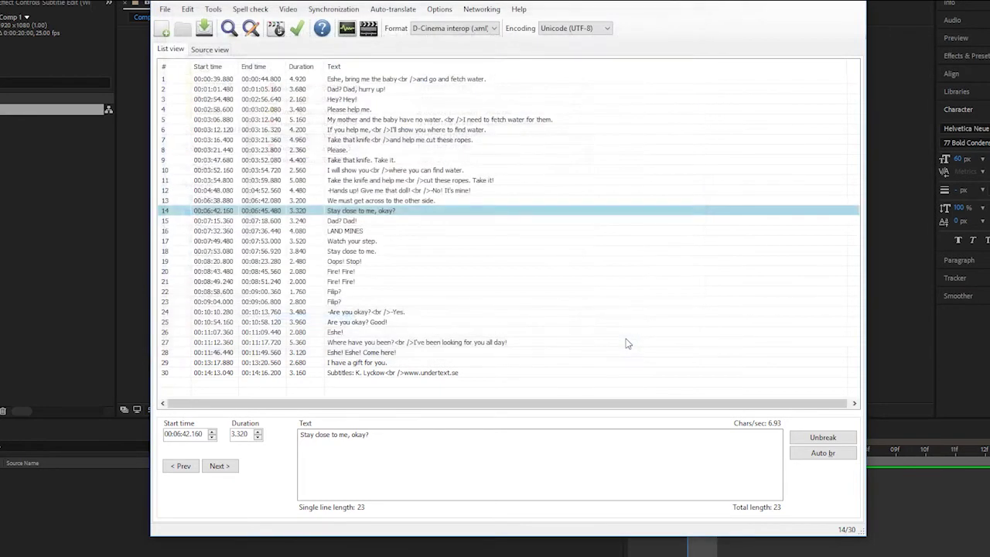
left_click(454, 27)
scroll(459, 98, "up", 2)
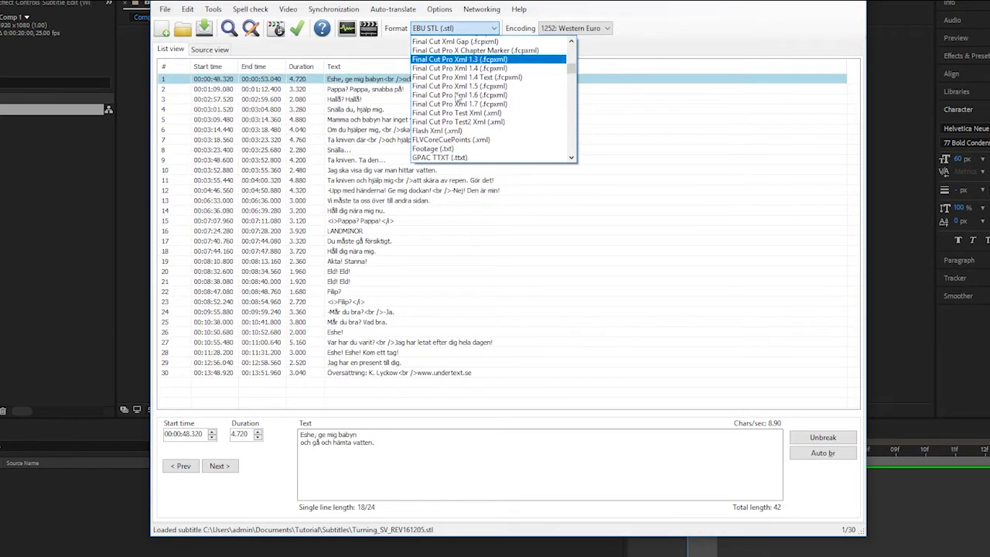
scroll(458, 97, "down", 2)
scroll(459, 99, "up", 7)
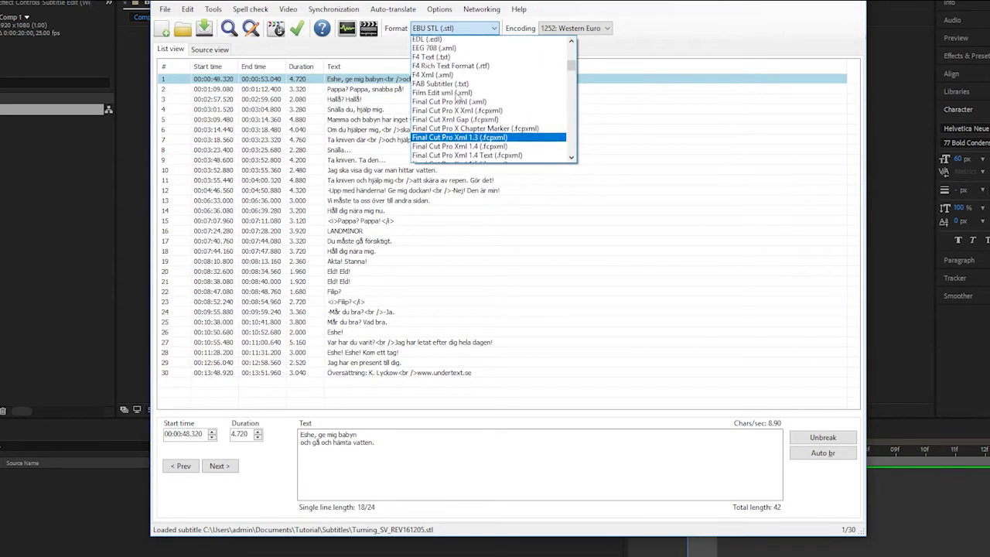
scroll(458, 97, "up", 2)
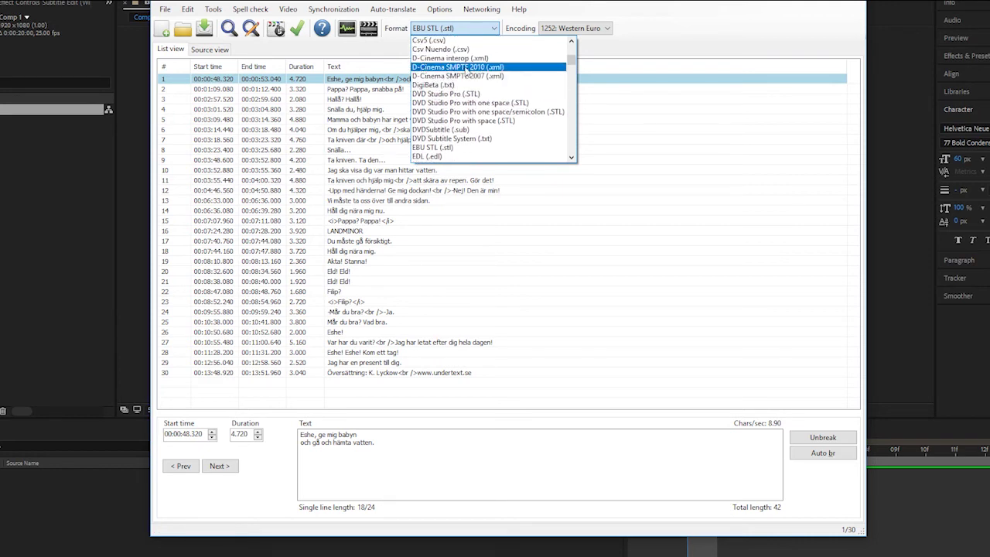
left_click(481, 67)
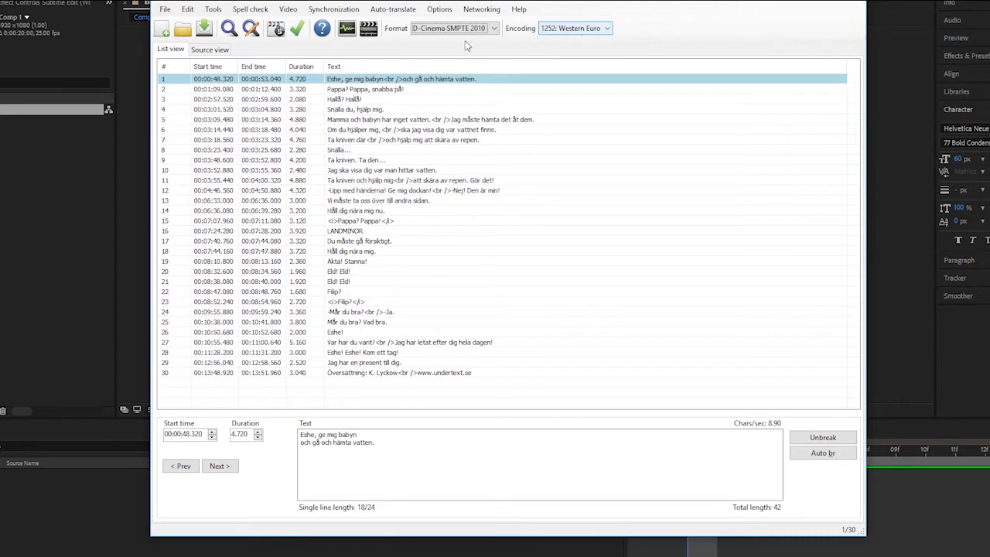
Set the encoding to Unicode (UTF-8) and save as Turning_SV_REV161205.xml
left_click(578, 30)
scroll(580, 78, "up", 2)
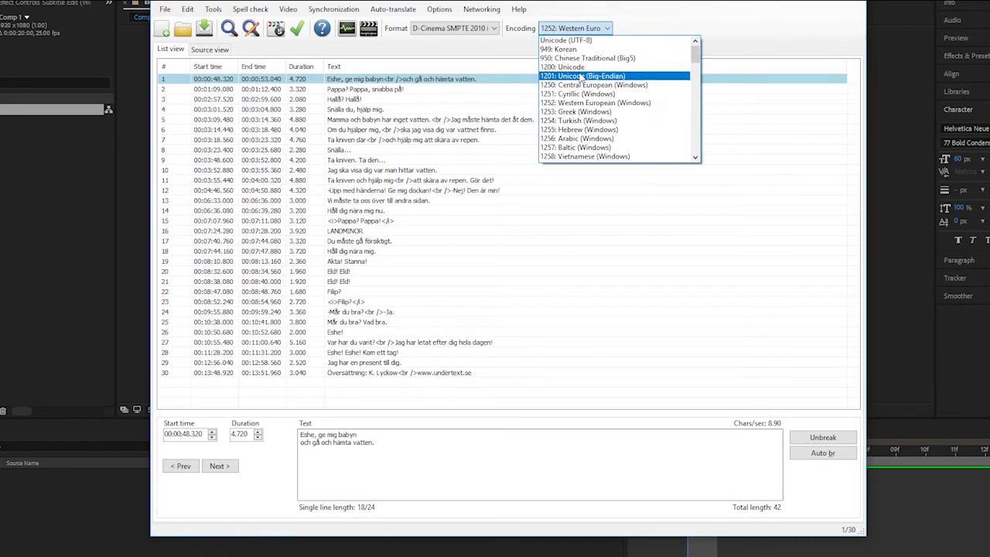
left_click(592, 33)
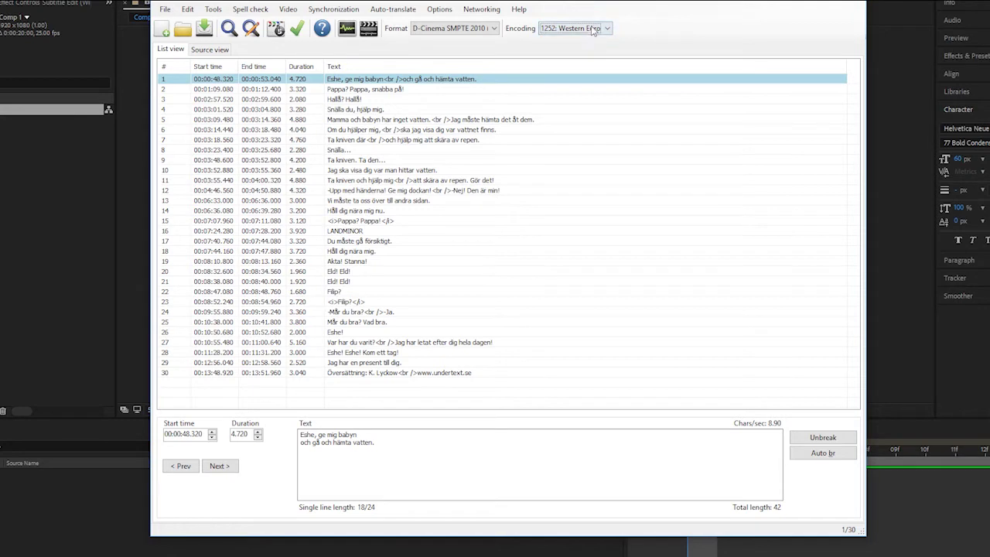
left_click(592, 29)
scroll(582, 53, "up", 2)
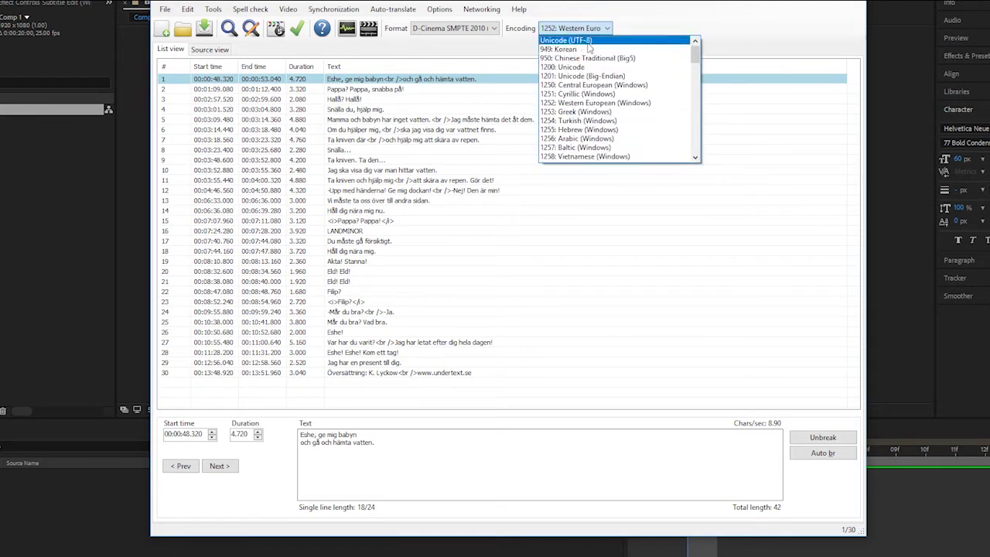
left_click(588, 41)
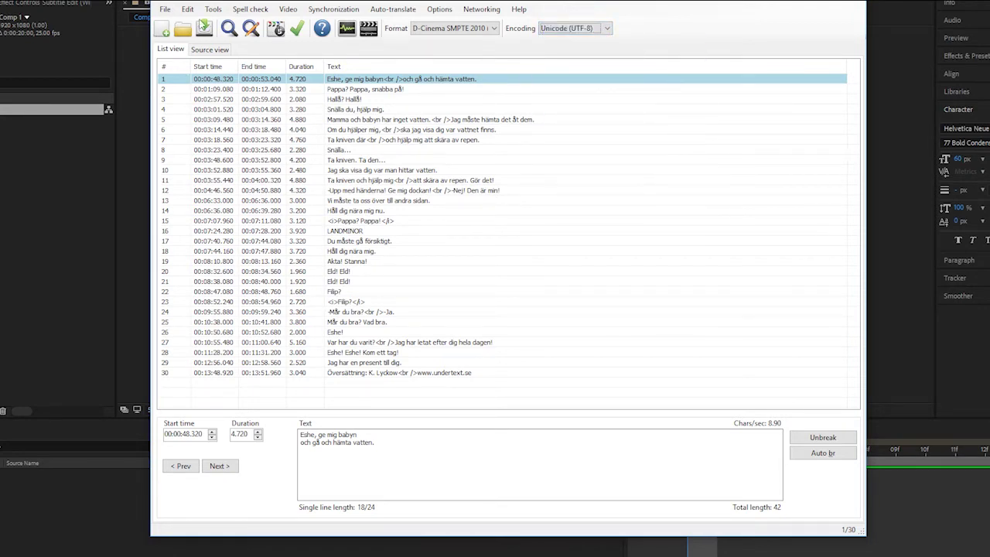
left_click(205, 30)
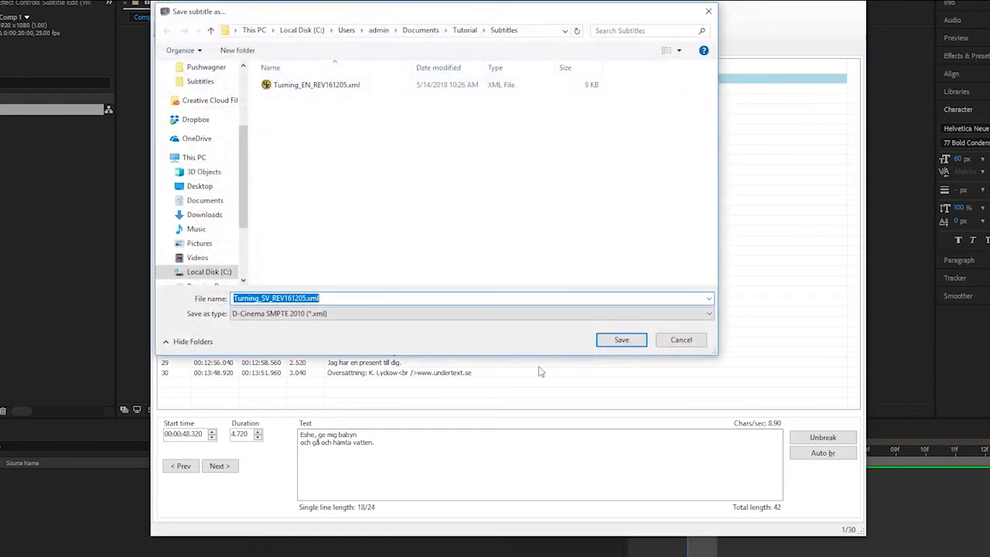
left_click(628, 341)
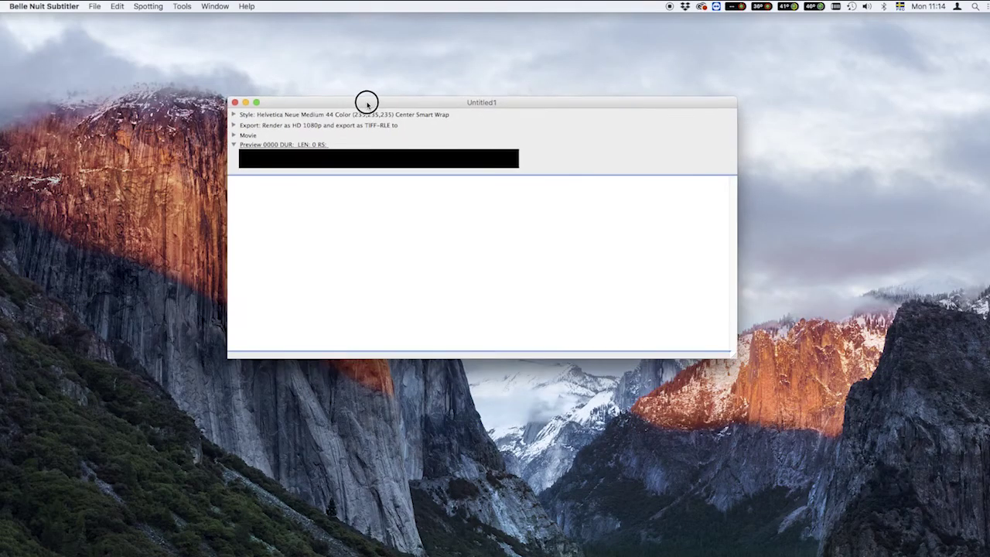
Import Turning_SW_REV161205.stl as EBU (STL Binary) at 24 fps into a new titles document
left_click(370, 105)
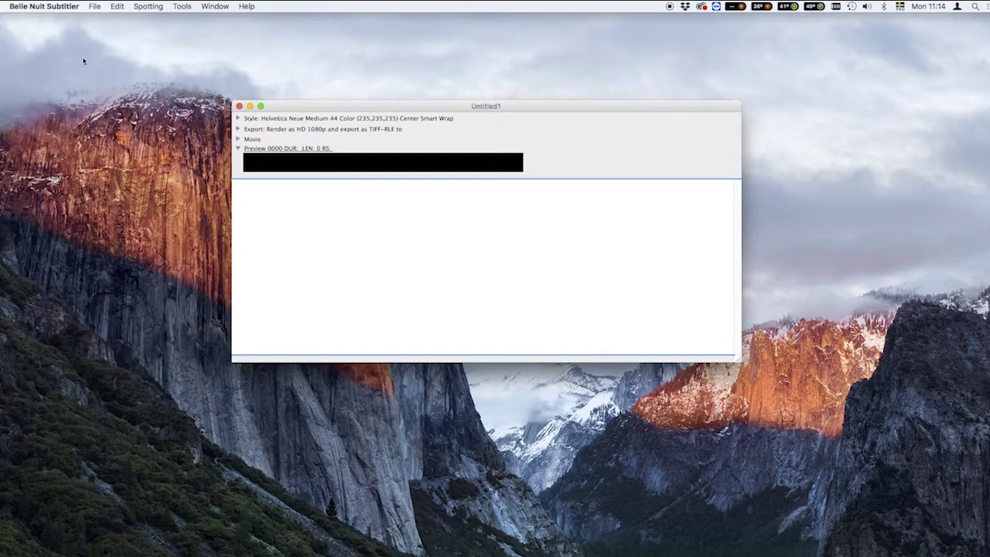
left_click(94, 7)
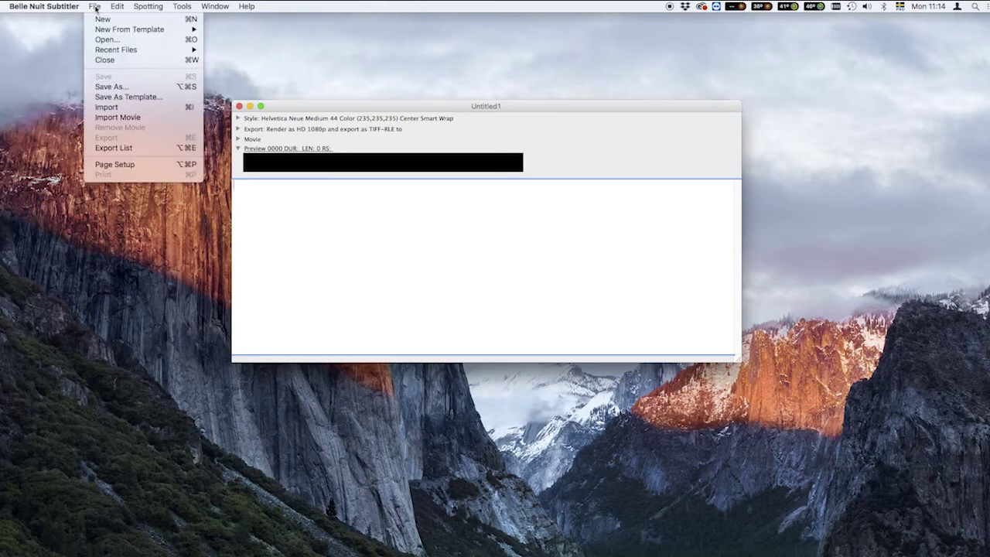
left_click(148, 109)
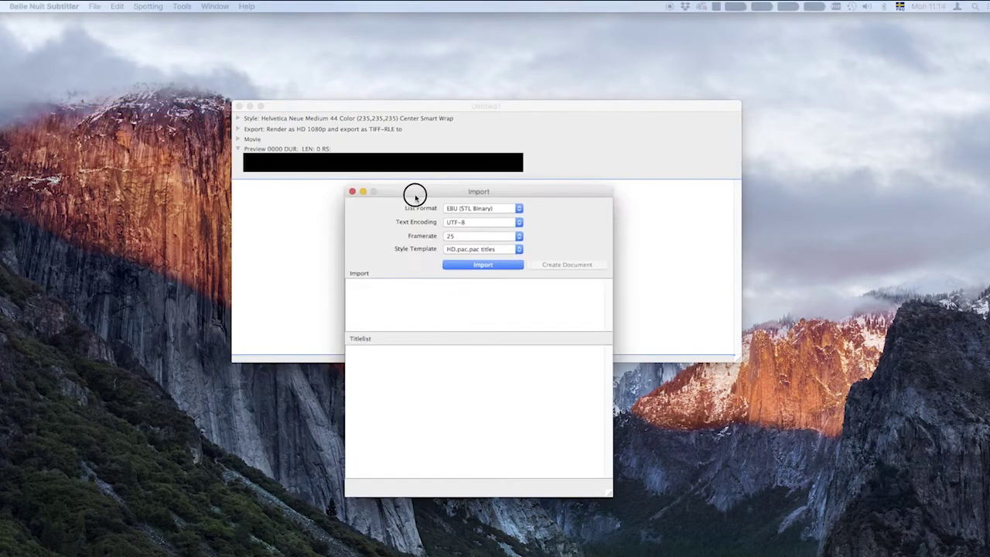
left_click_drag(417, 194, 420, 190)
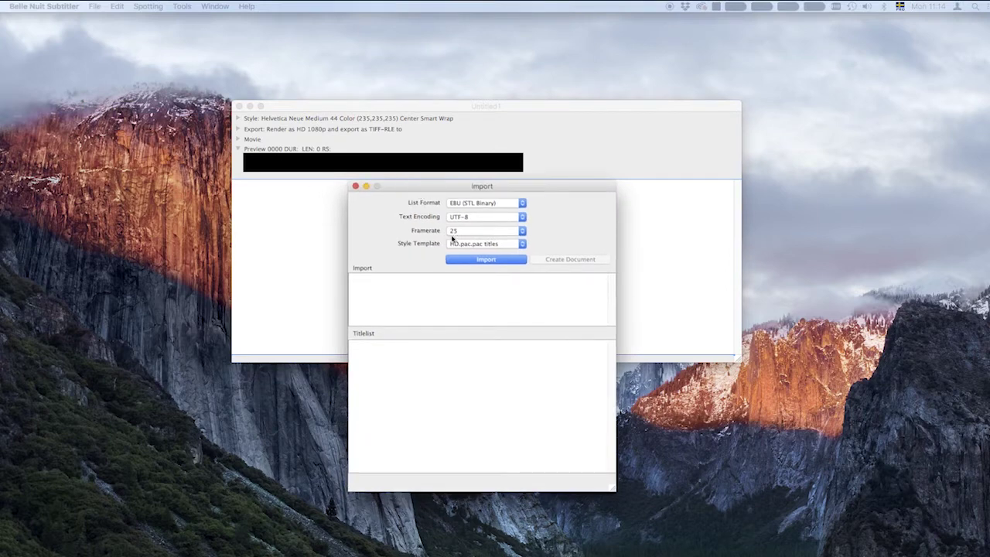
left_click(492, 204)
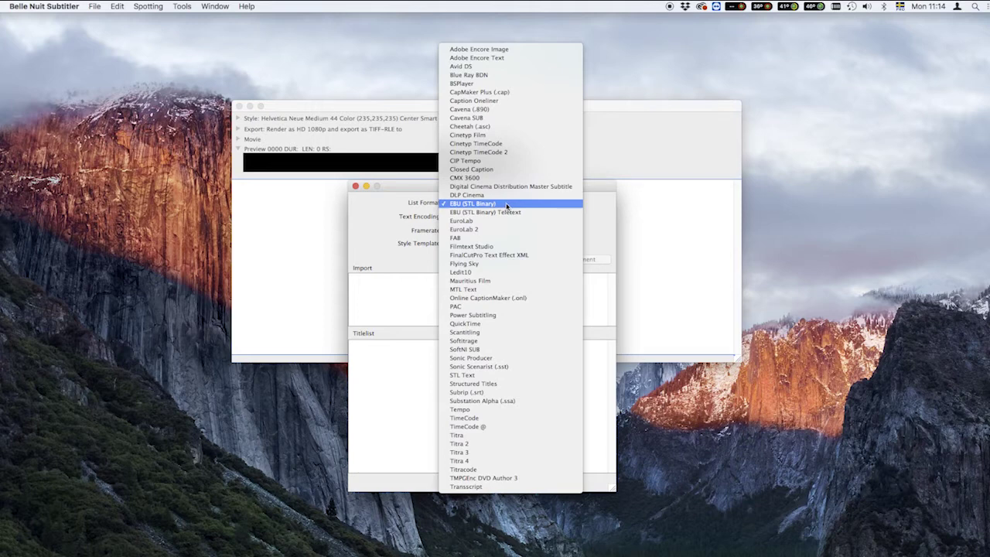
left_click(506, 204)
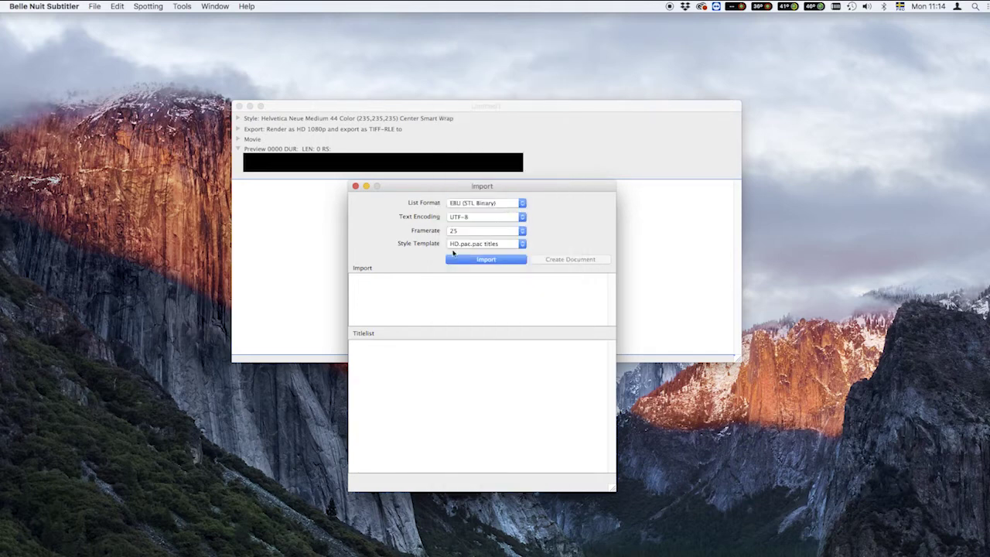
left_click(467, 230)
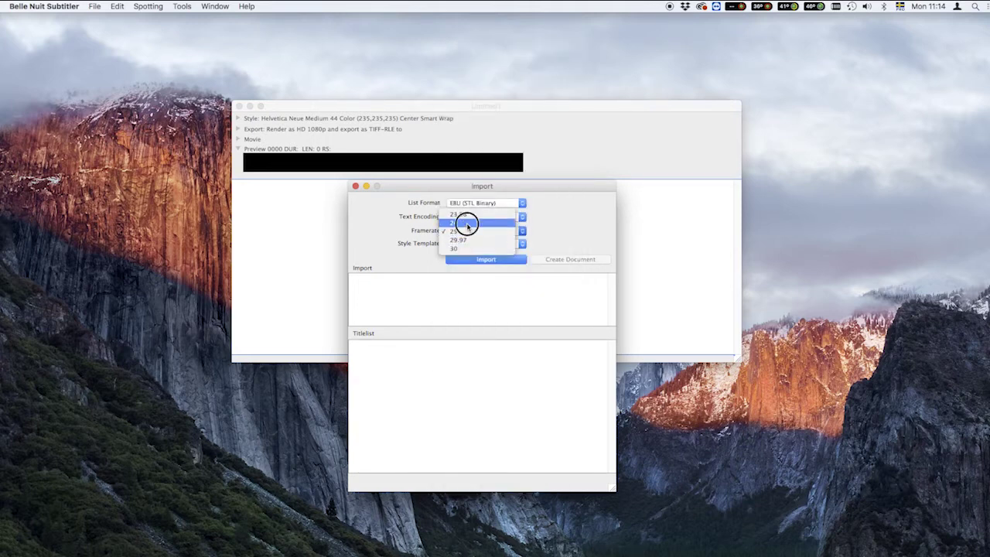
left_click(464, 220)
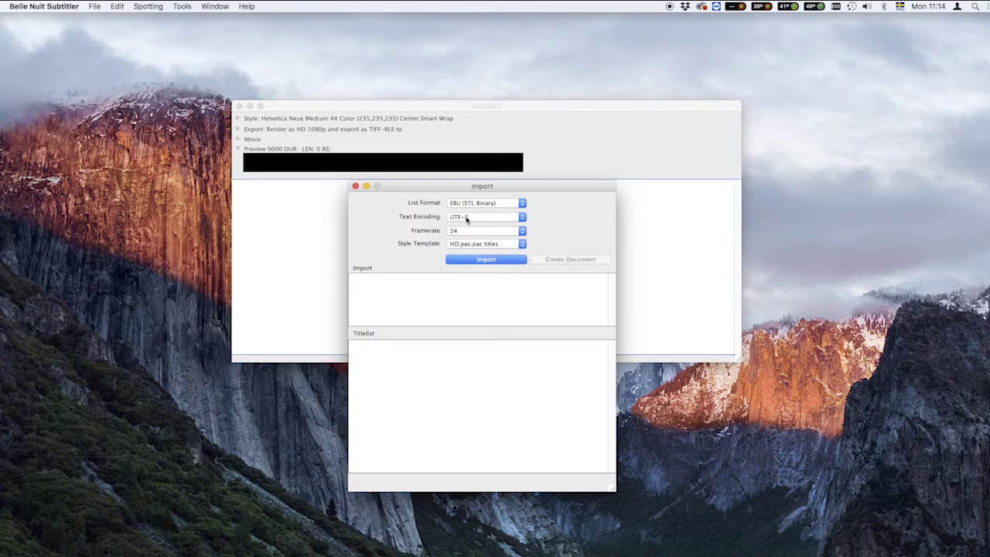
left_click(477, 264)
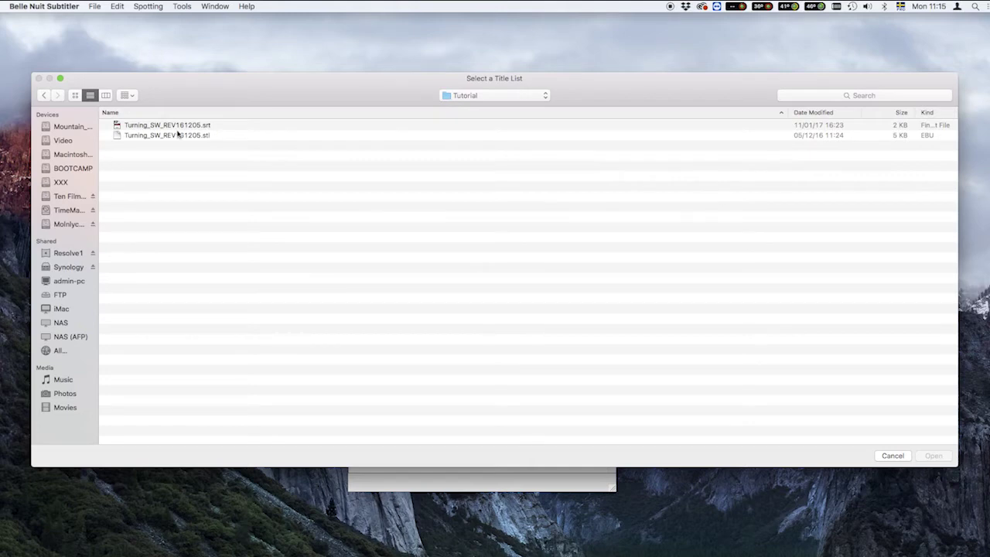
left_click(178, 137)
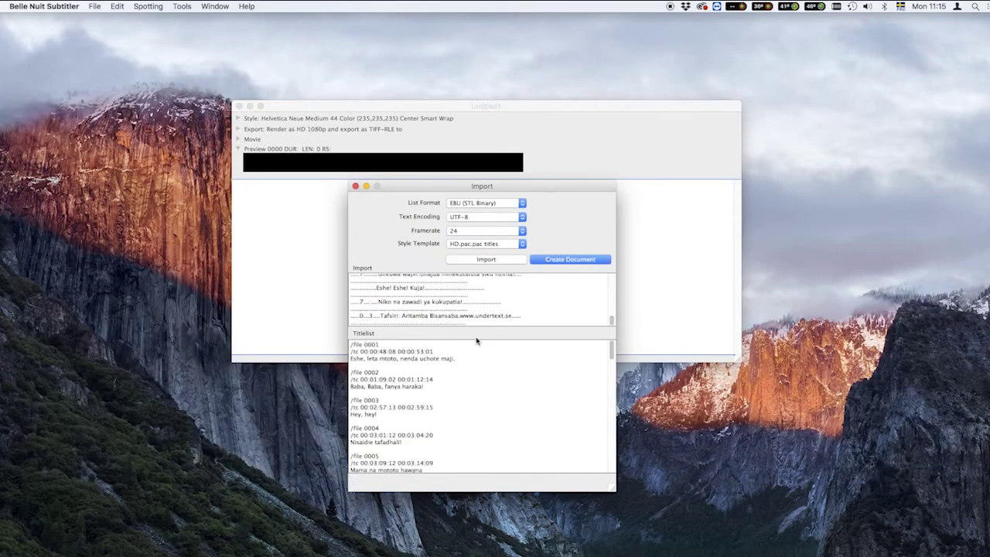
left_click(570, 260)
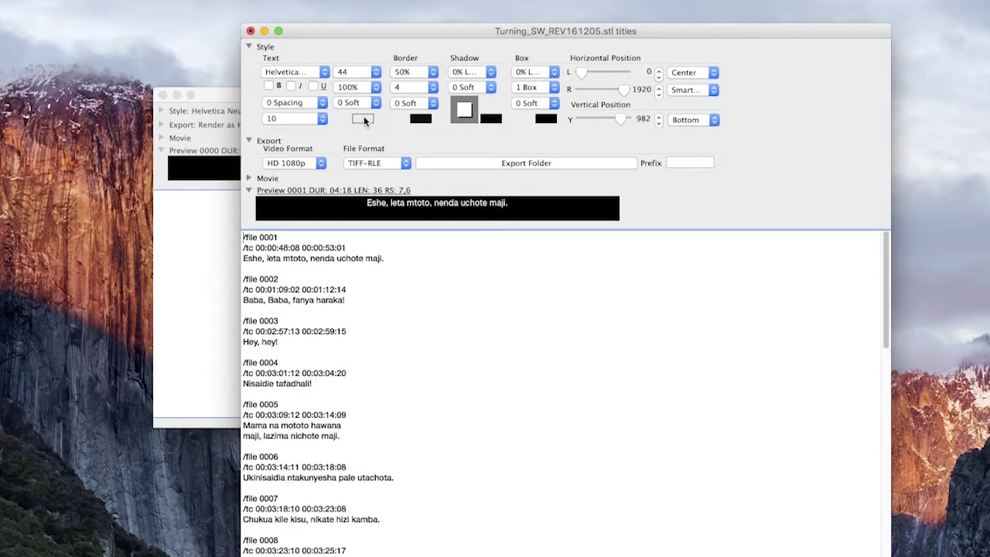
Keep the font size at 44 and make the text colour pure white
left_click(377, 68)
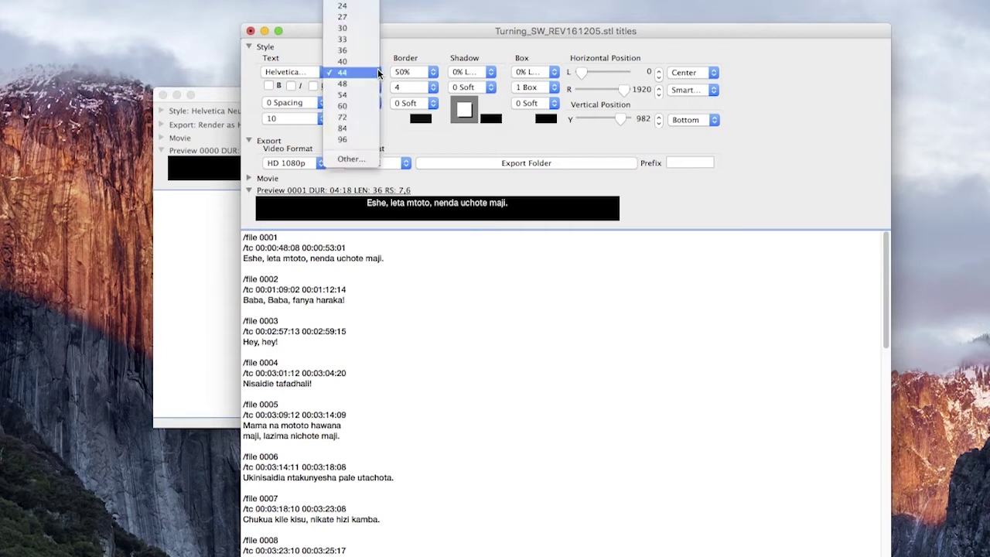
left_click(363, 69)
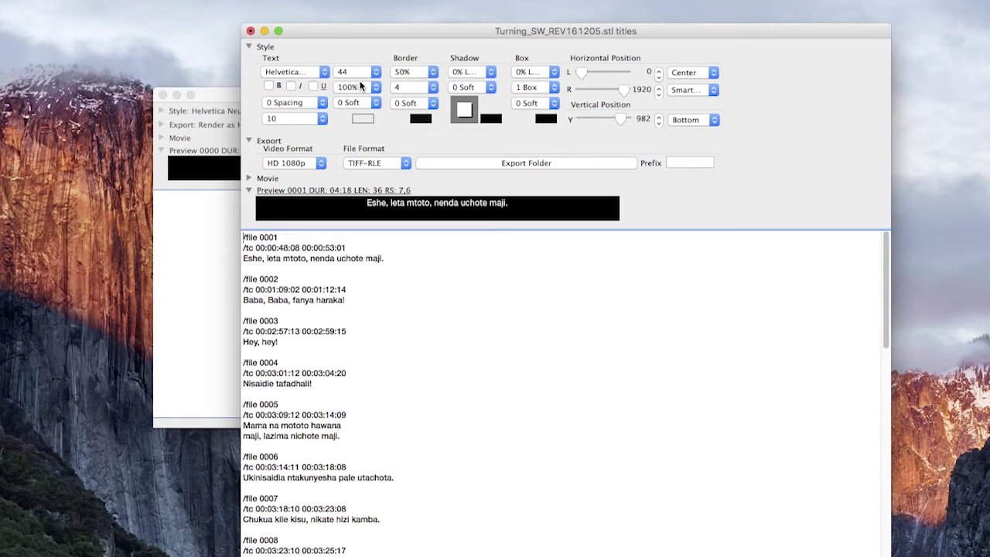
left_click(362, 119)
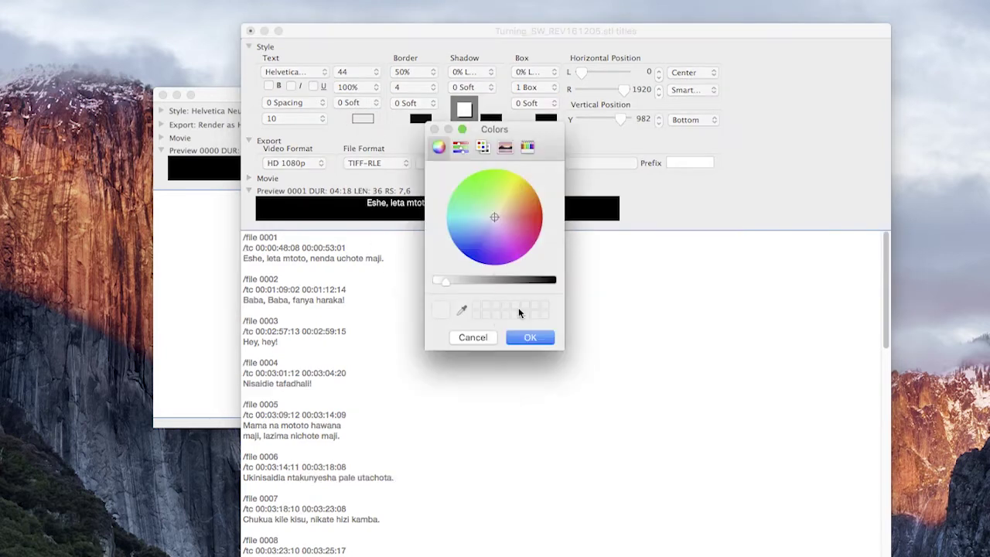
left_click_drag(442, 285, 400, 289)
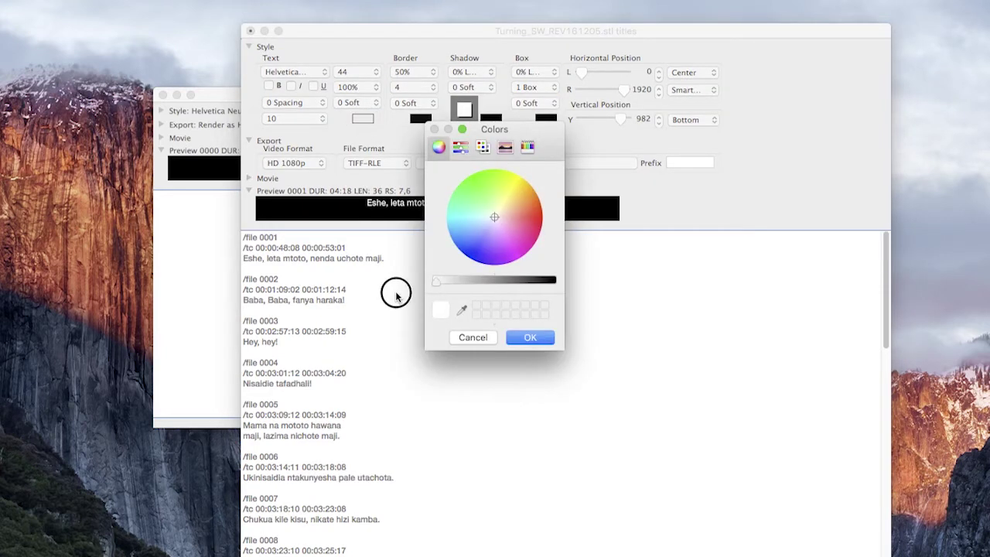
left_click(530, 335)
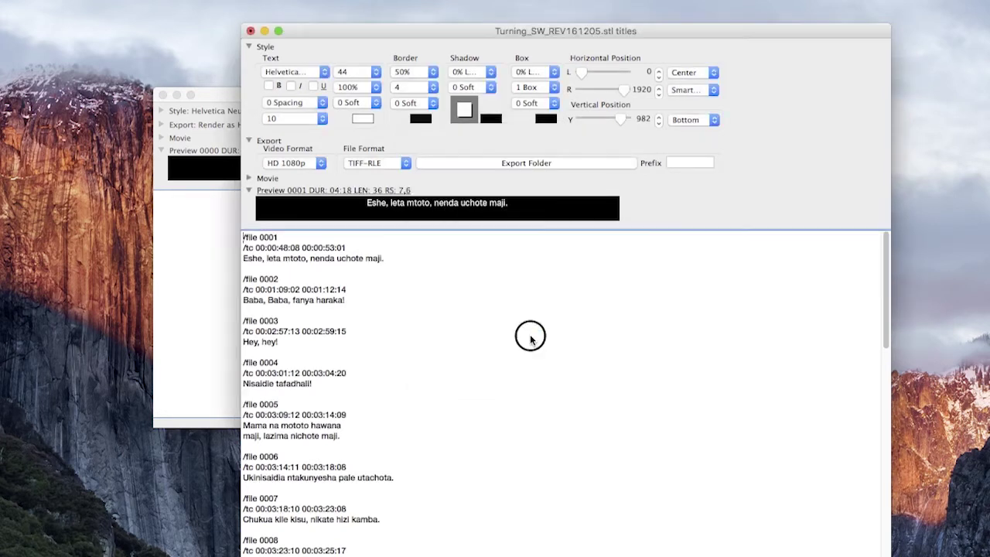
Set the border strength to 100% with a pure black border colour
left_click(404, 71)
left_click(418, 129)
left_click(421, 120)
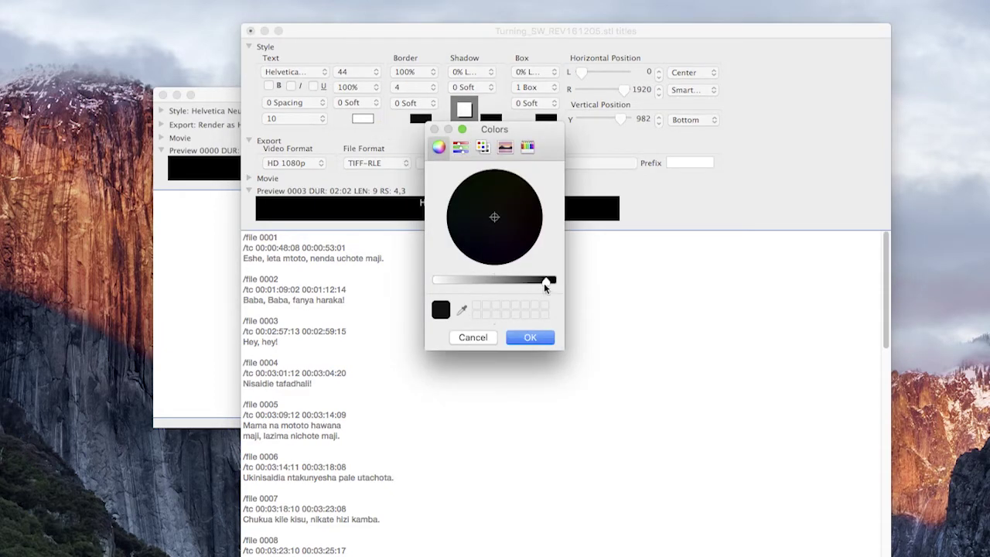
left_click_drag(546, 281, 584, 281)
left_click(530, 339)
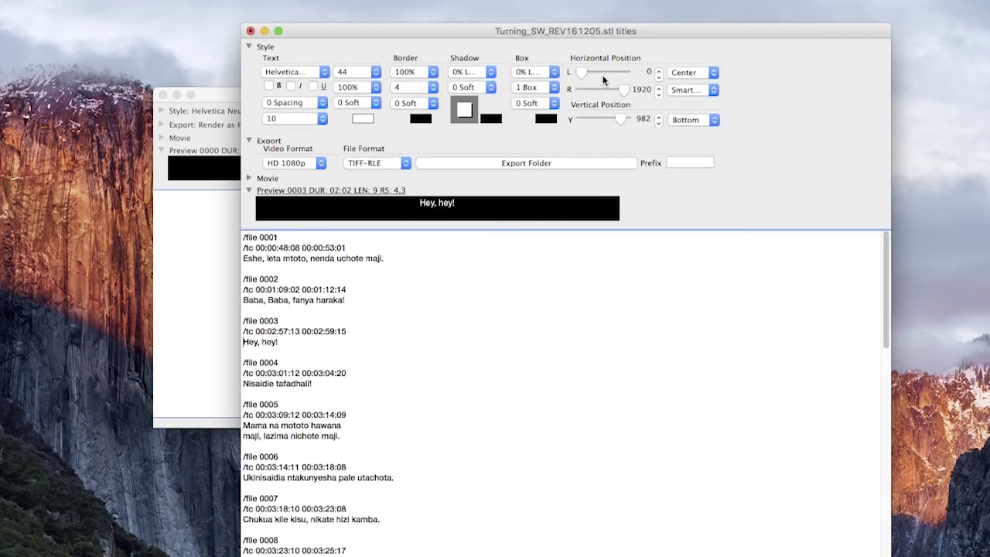
left_click(582, 75)
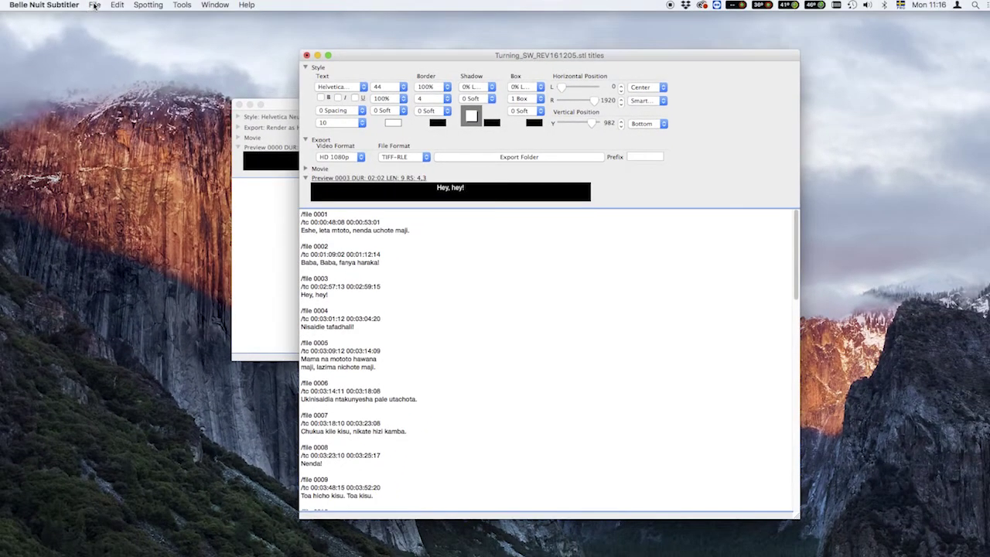
Choose DLP Cinema export, preview the XML, and begin saving Turning_SW_REV161205.stl titles.xml
left_click(94, 6)
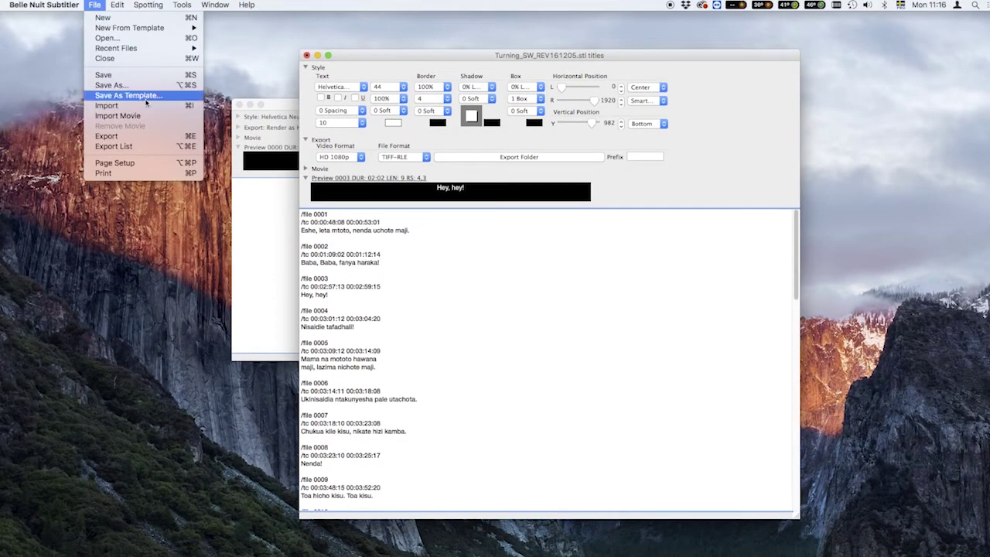
left_click(154, 147)
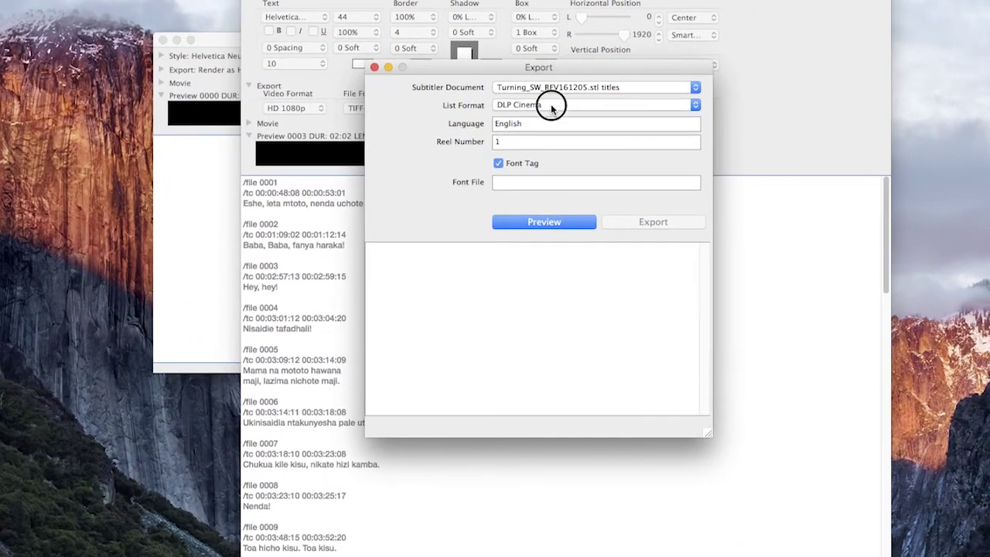
left_click(552, 106)
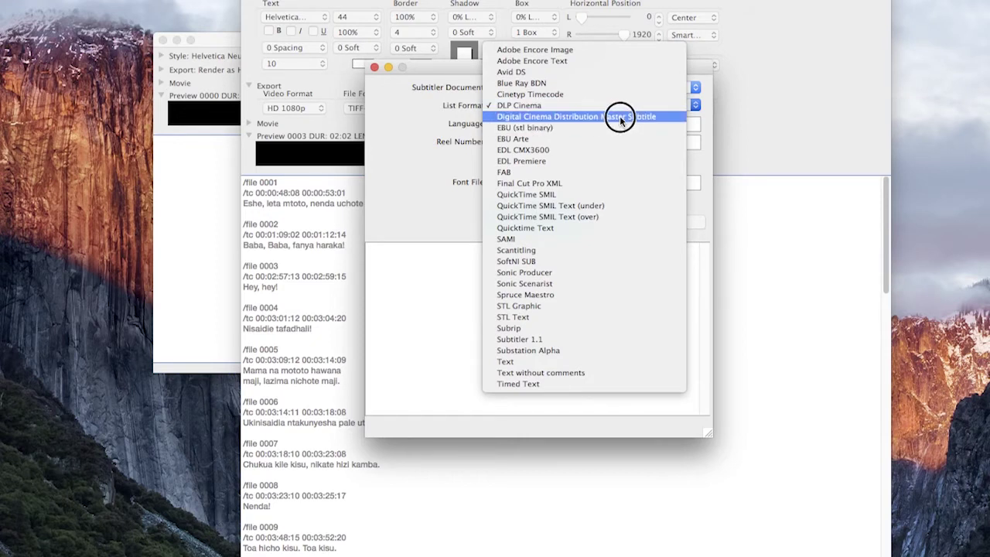
left_click(671, 106)
left_click(516, 165)
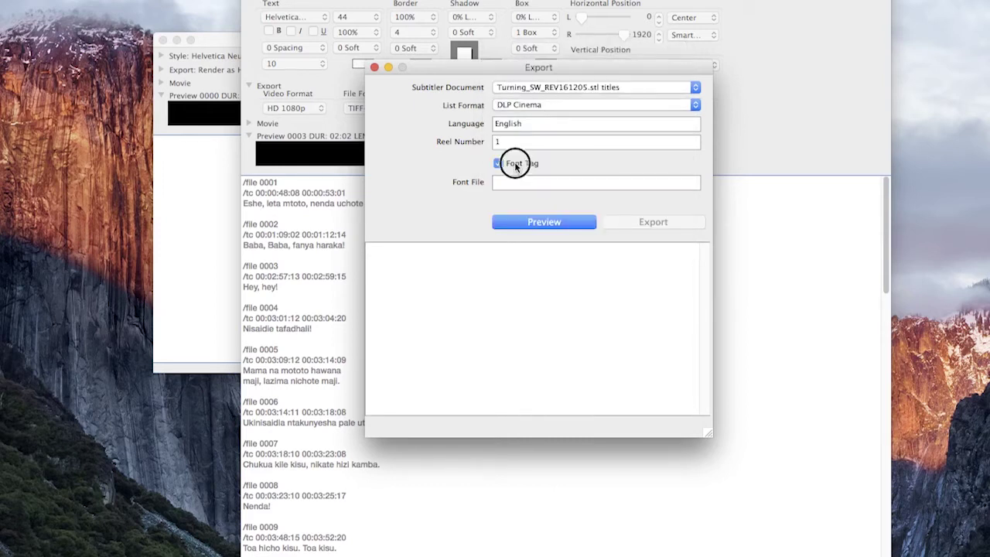
left_click(544, 224)
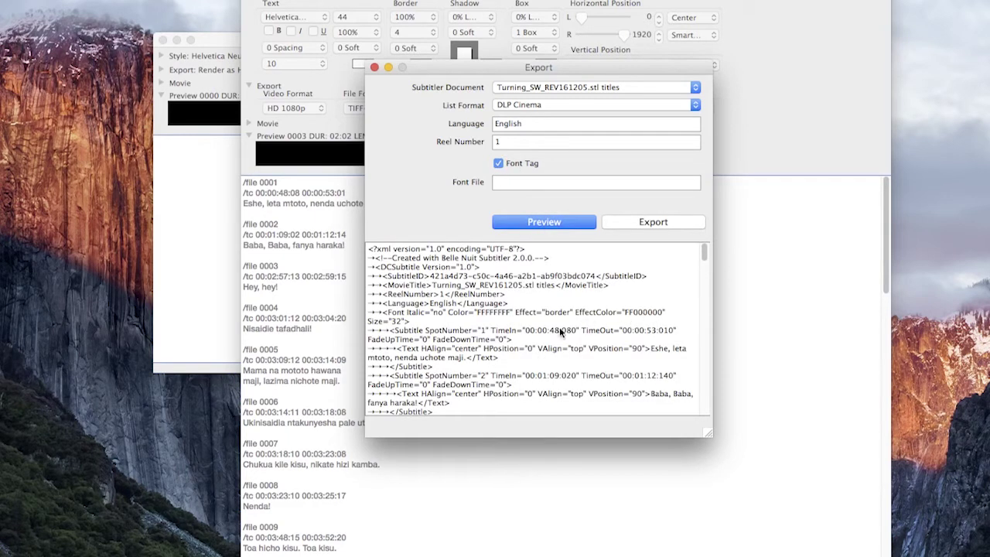
left_click_drag(411, 324, 383, 322)
left_click(560, 288)
left_click(658, 224)
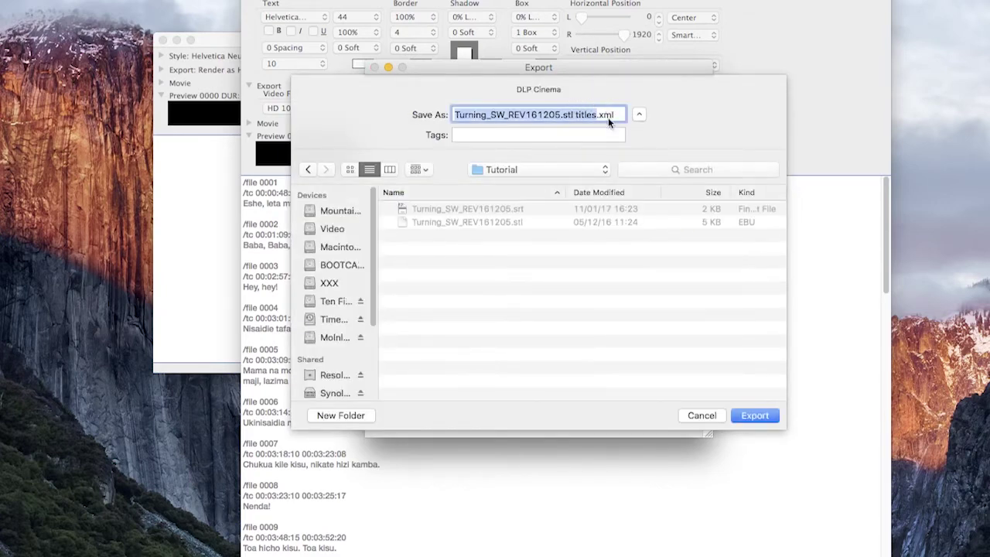
Save the XML export to Tutorial and open titles.xml in TextEdit
left_click(753, 416)
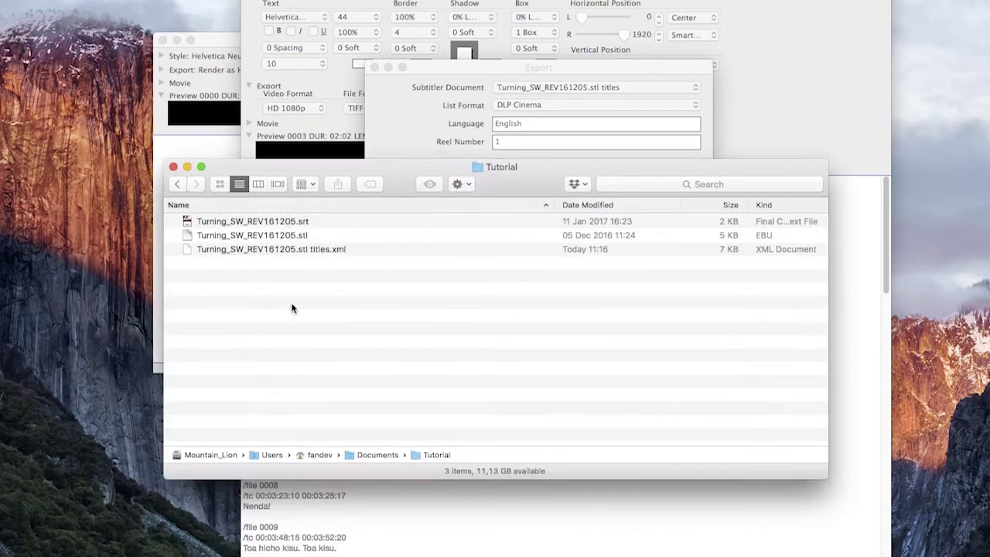
left_click(286, 249)
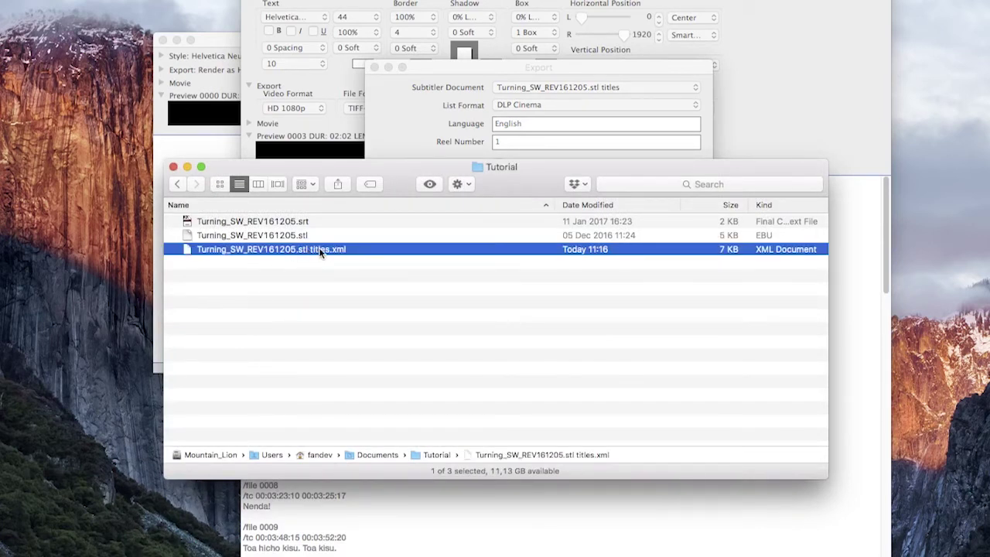
left_click(319, 253)
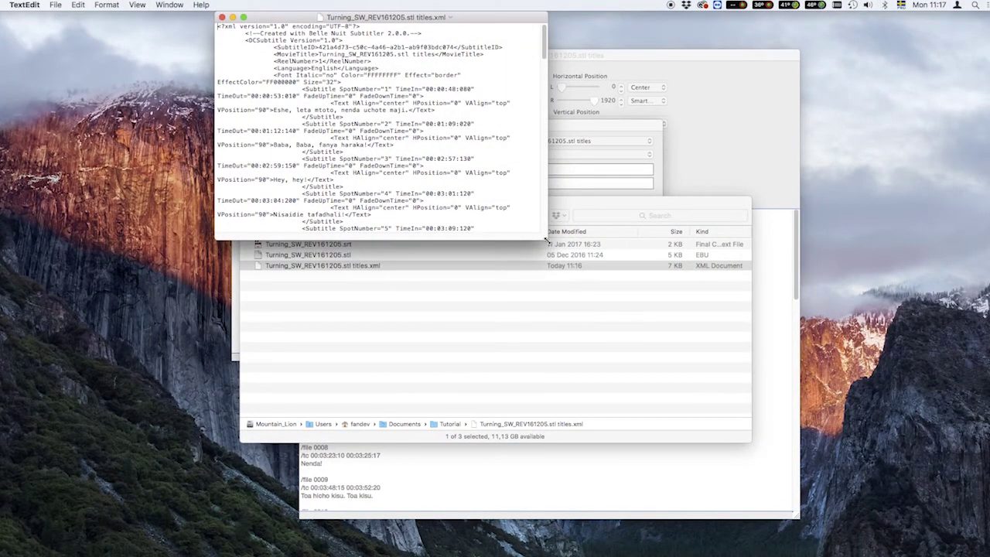
left_click_drag(546, 241, 835, 498)
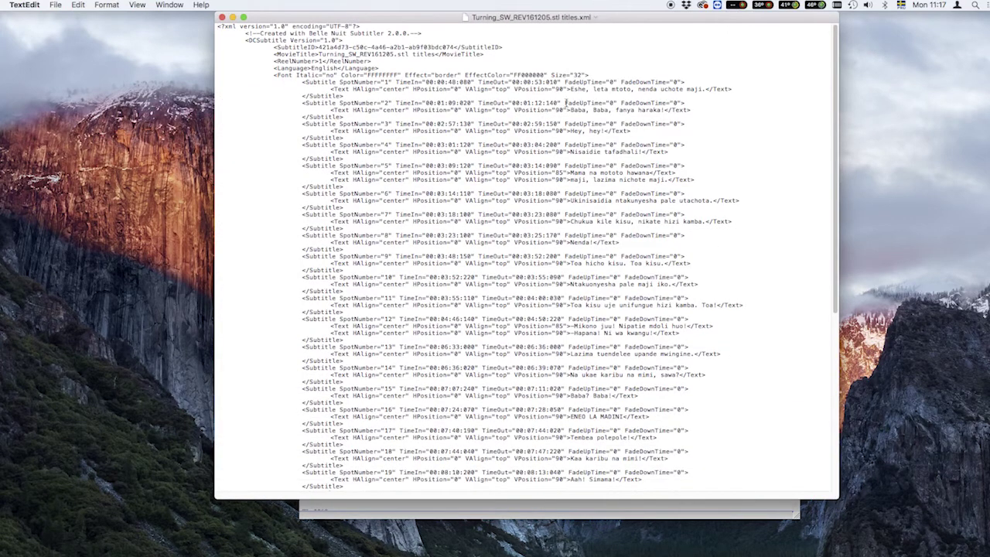
Change the font Size from 32 to 42, save the file, and quit TextEdit
key("BackSpace")
type("4")
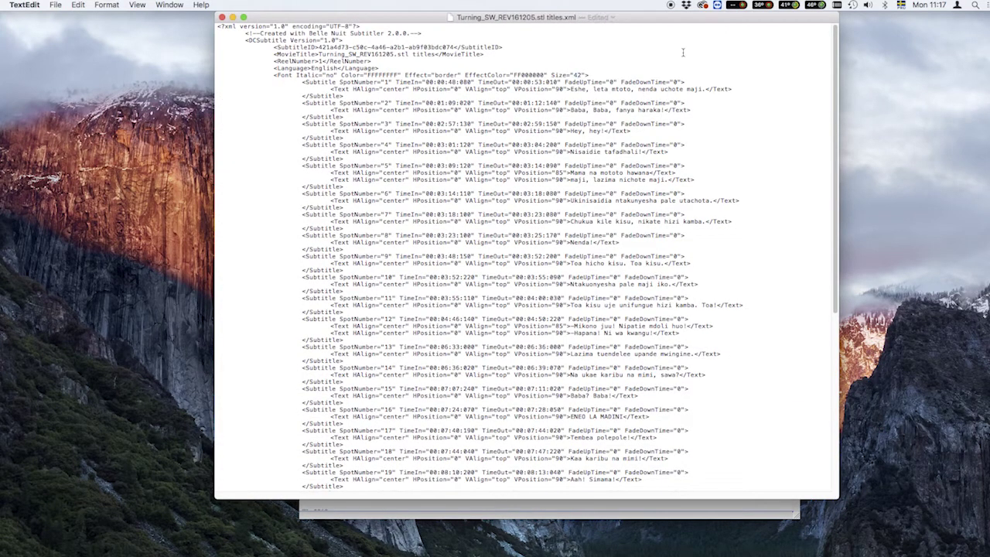
key("super+s")
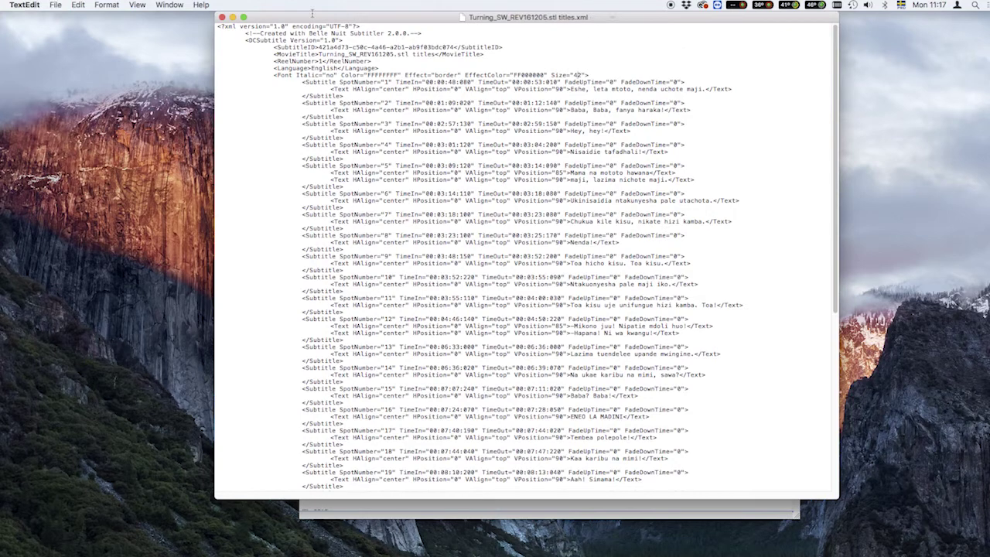
left_click(26, 6)
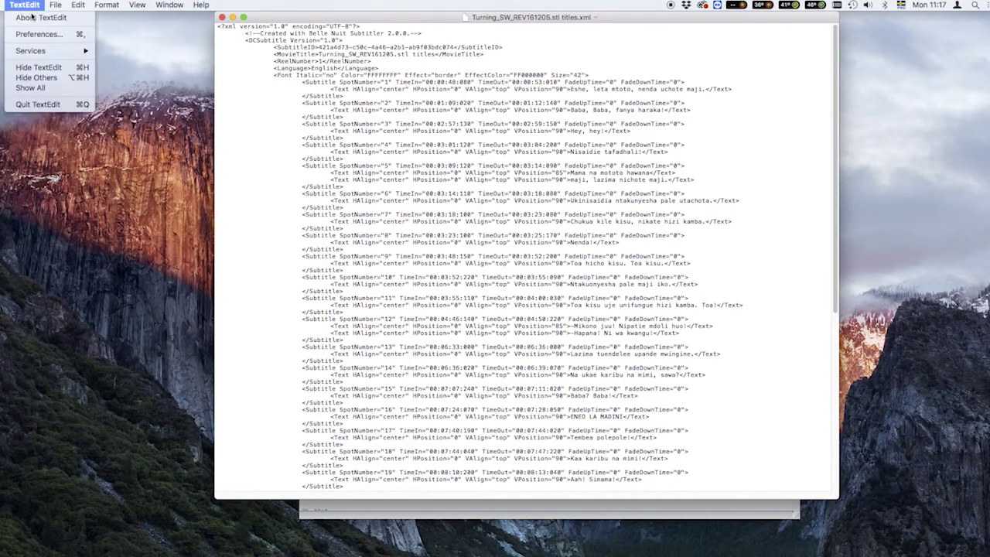
left_click(37, 103)
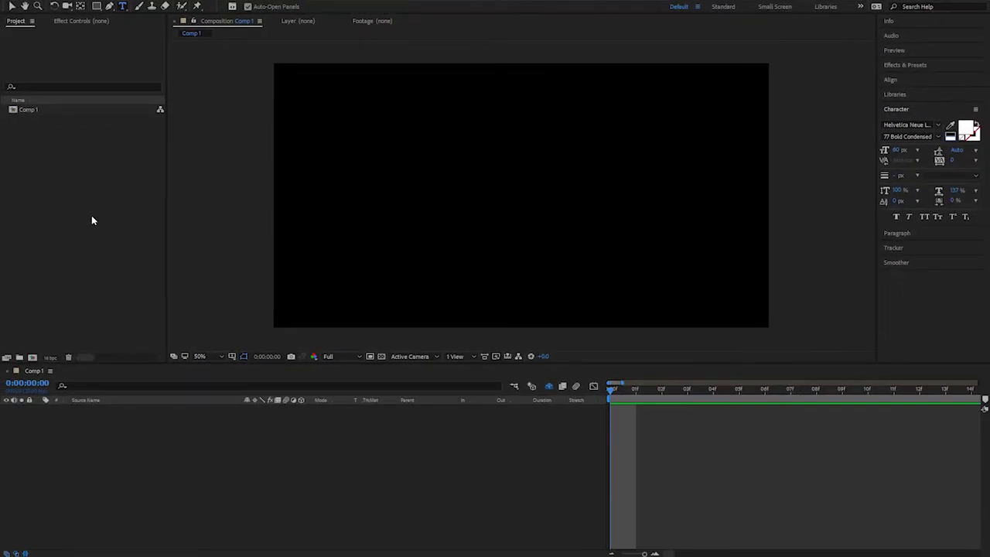
Import TURNING_SHR_F_51_2K_20180503_SPO_IOP_OV via CuteDCPTools and open its composition
left_click(92, 220)
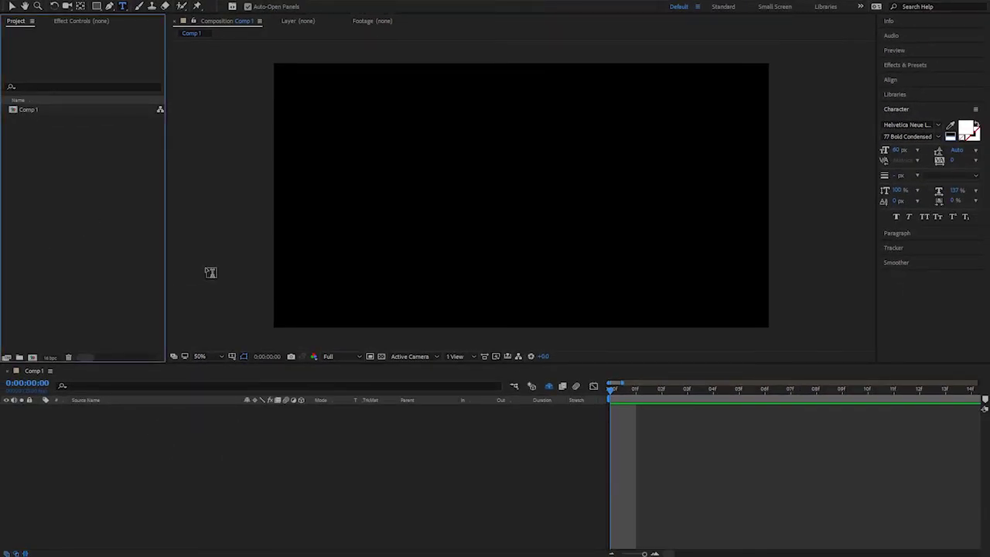
right_click(65, 178)
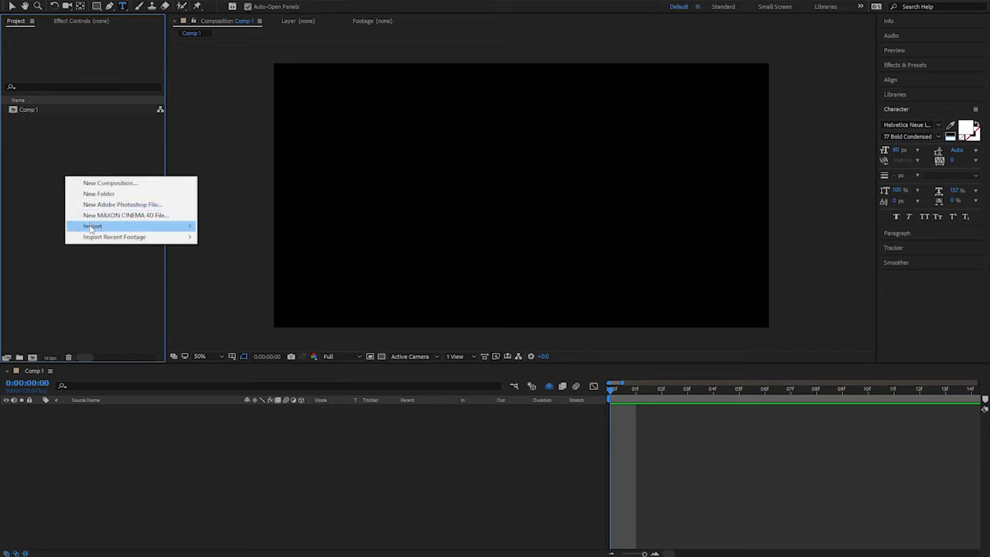
mouse_move(97, 225)
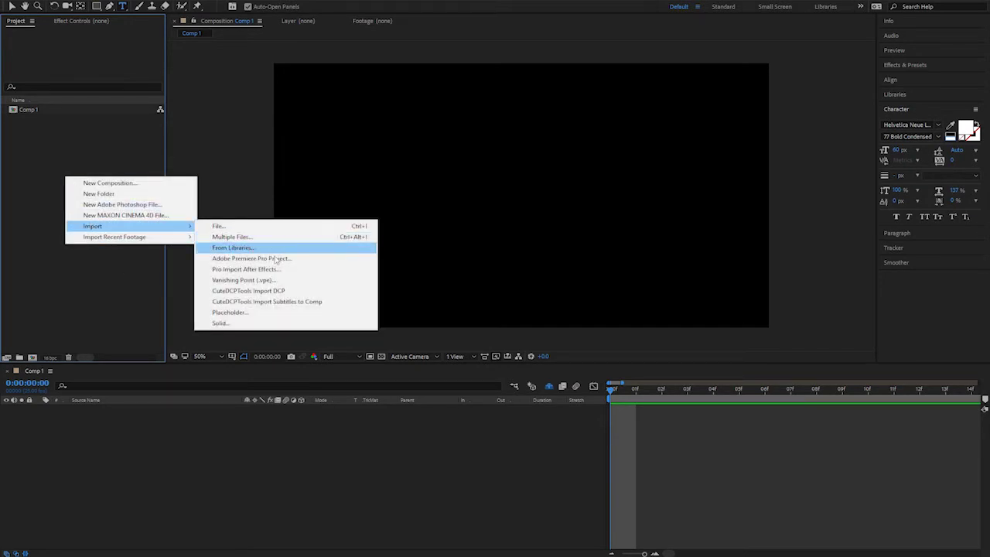
left_click(290, 291)
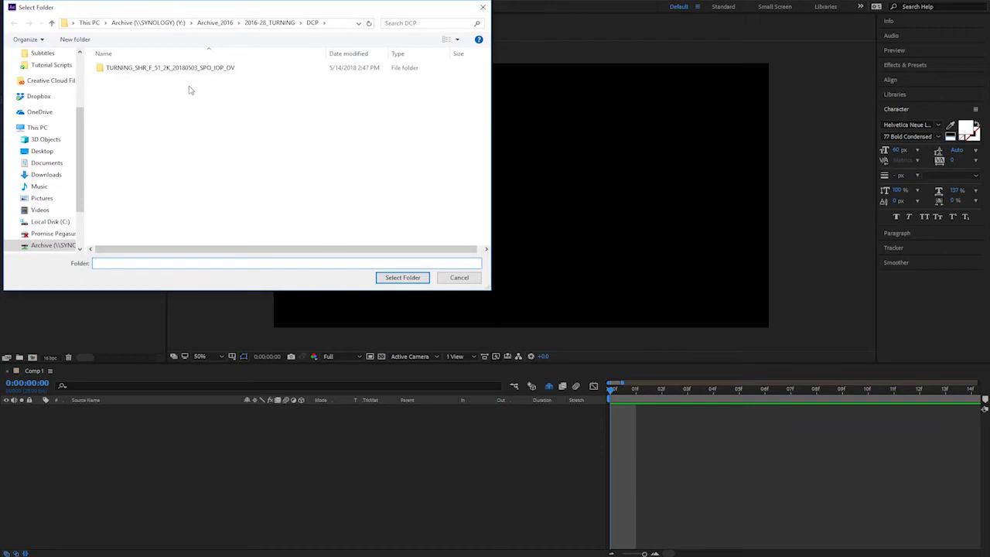
left_click(190, 69)
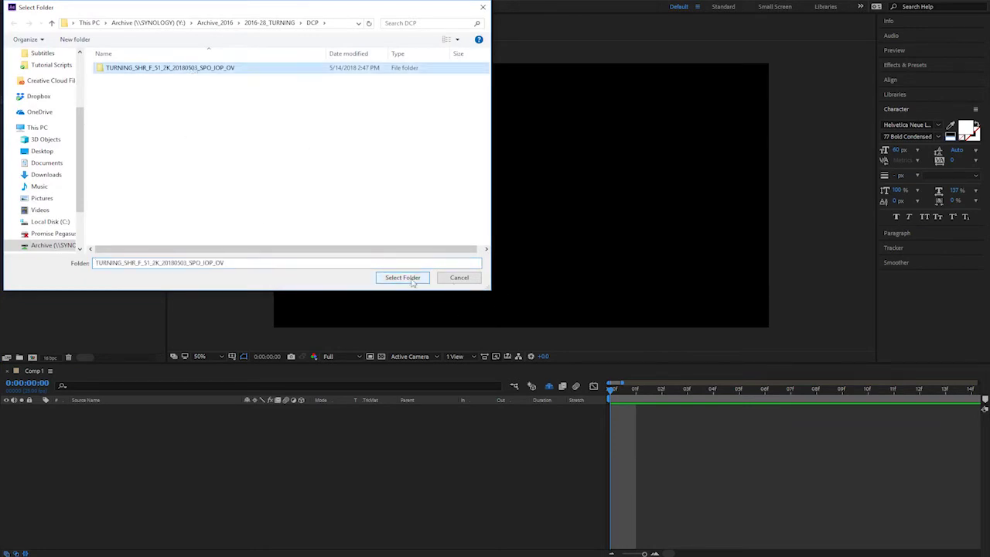
left_click(406, 278)
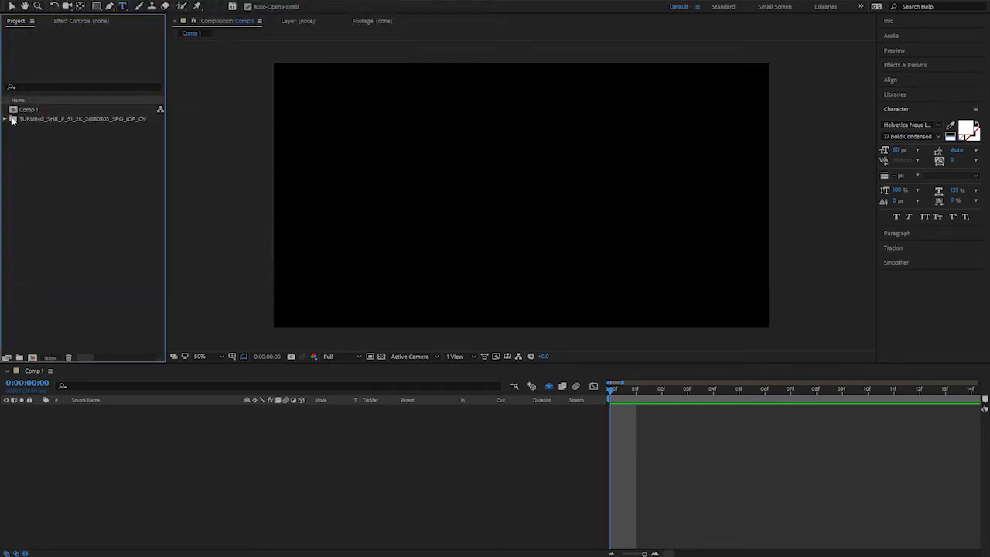
left_click(5, 119)
left_click_drag(29, 137, 176, 256)
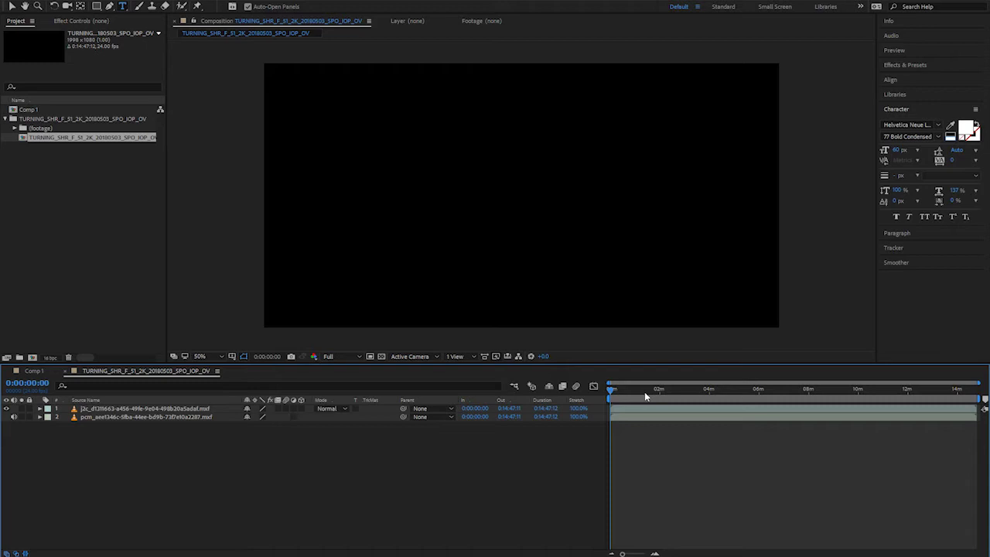
Rename the DCP composition to XX and duplicate it three times
left_click(26, 139)
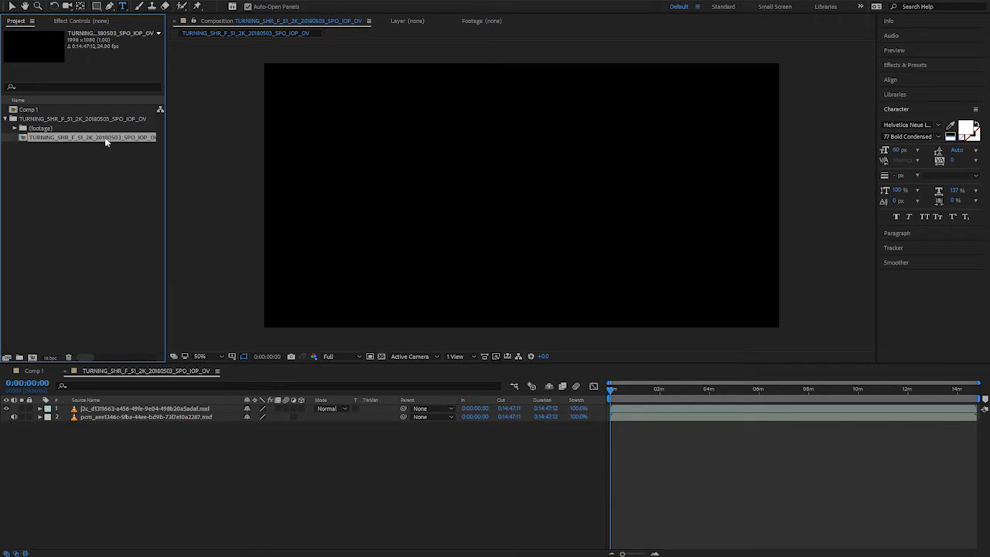
key("Return")
type("2")
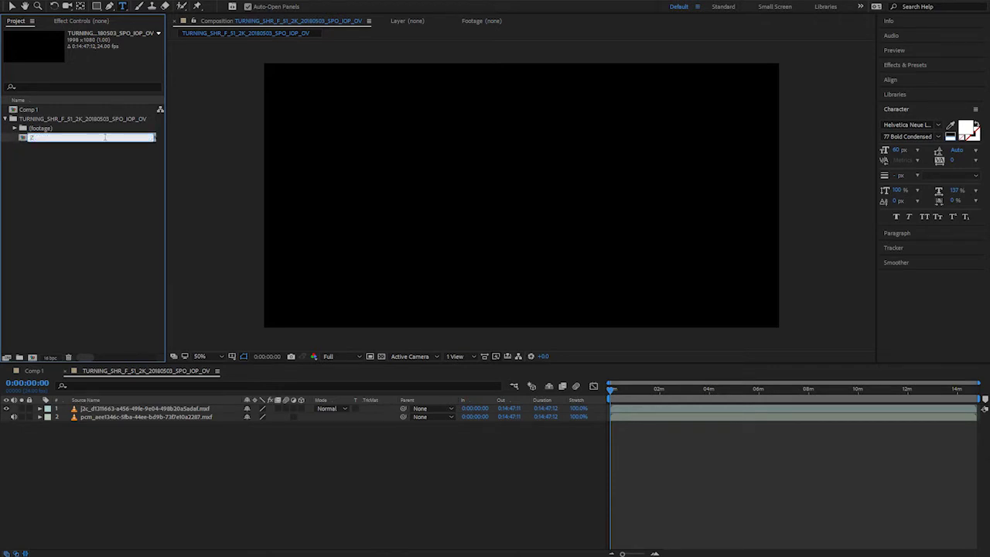
type("X")
key("Return")
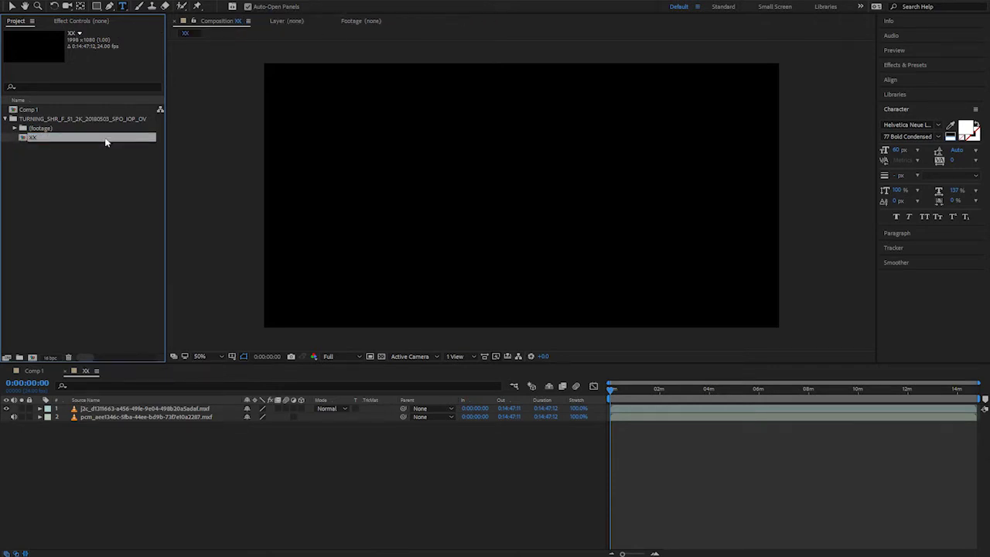
left_click(49, 183)
left_click(27, 137)
key("ctrl+d")
key("ctrl+d")
key("ctrl+d")
Rename the three copies EN, SV and SW
left_click(34, 146)
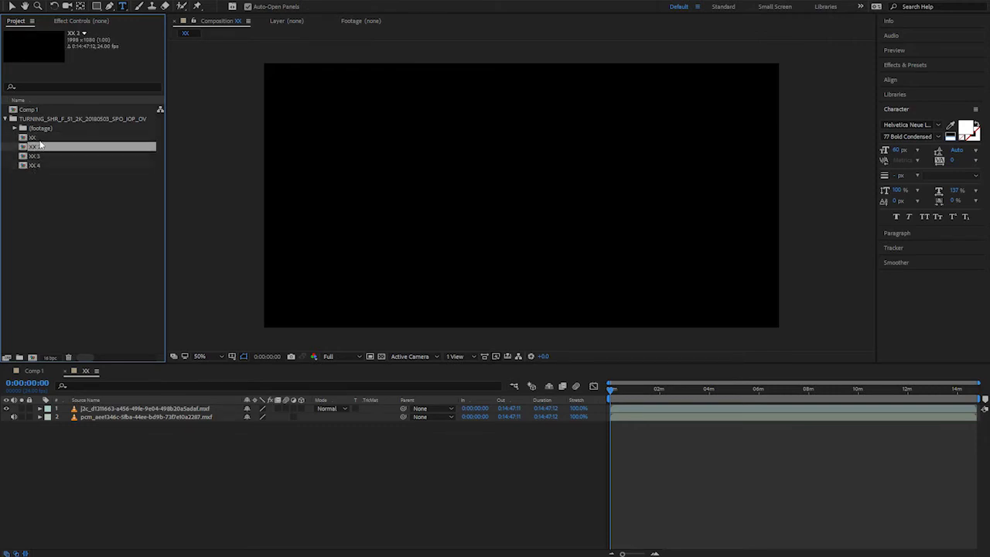
key("Return")
type("EN")
key("Return")
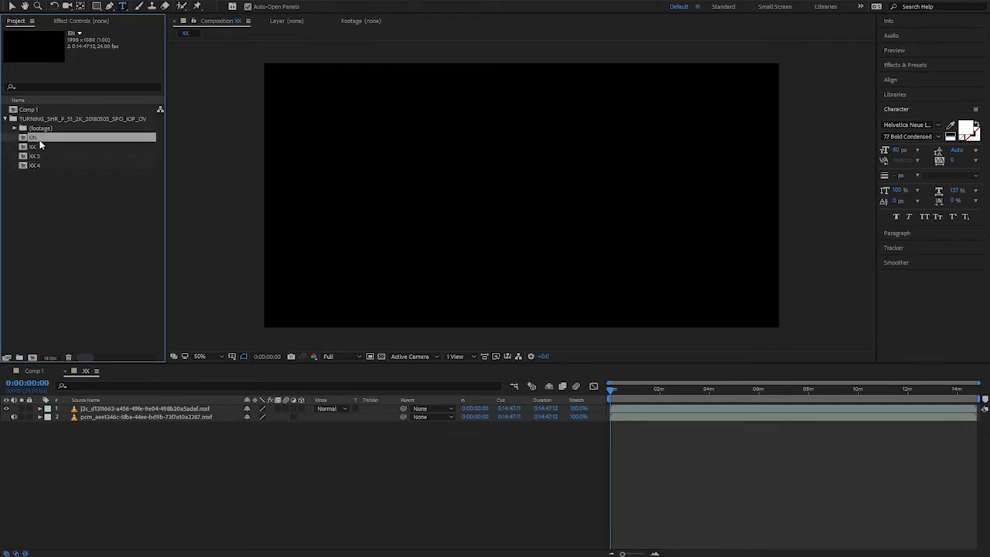
left_click(34, 156)
key("Return")
type("SV")
key("Return")
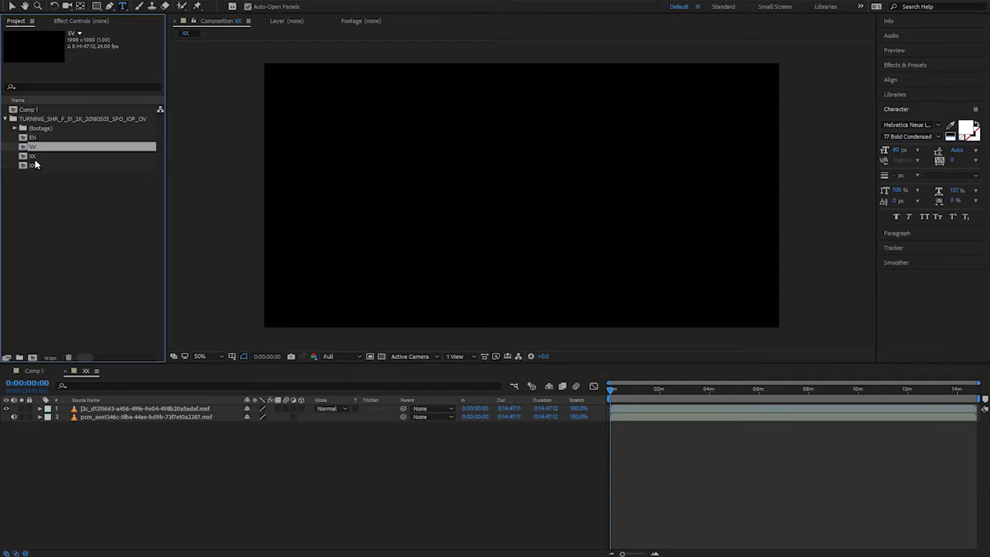
left_click(35, 165)
key("Return")
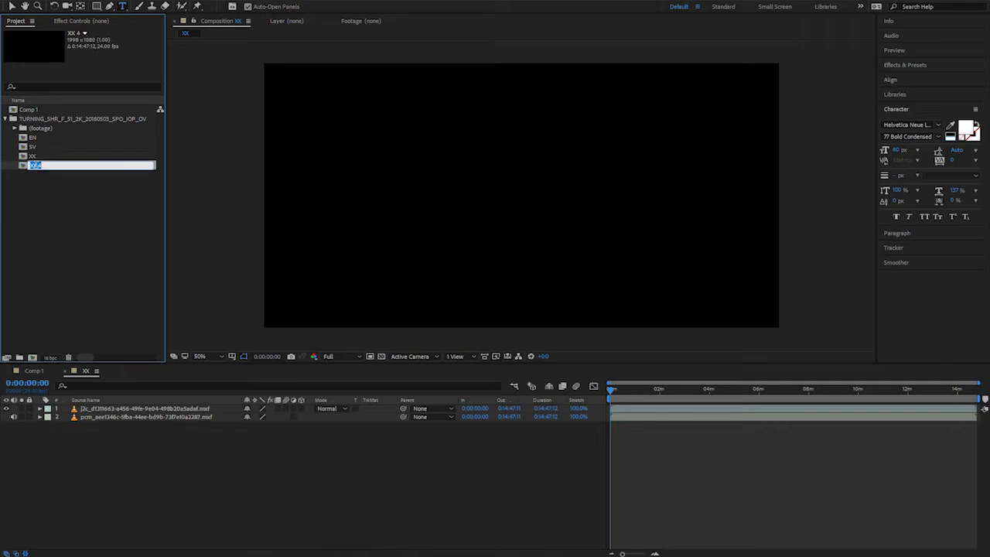
type("SW")
key("Return")
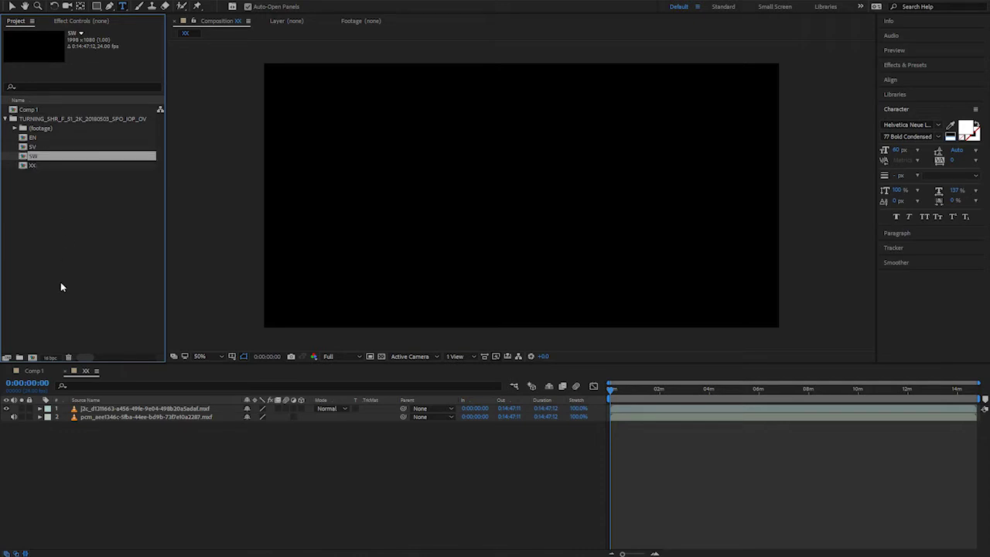
With EN selected, open File > Import > CuteDCPTools Import Subtitles to Comp
left_click(60, 282)
left_click(31, 138)
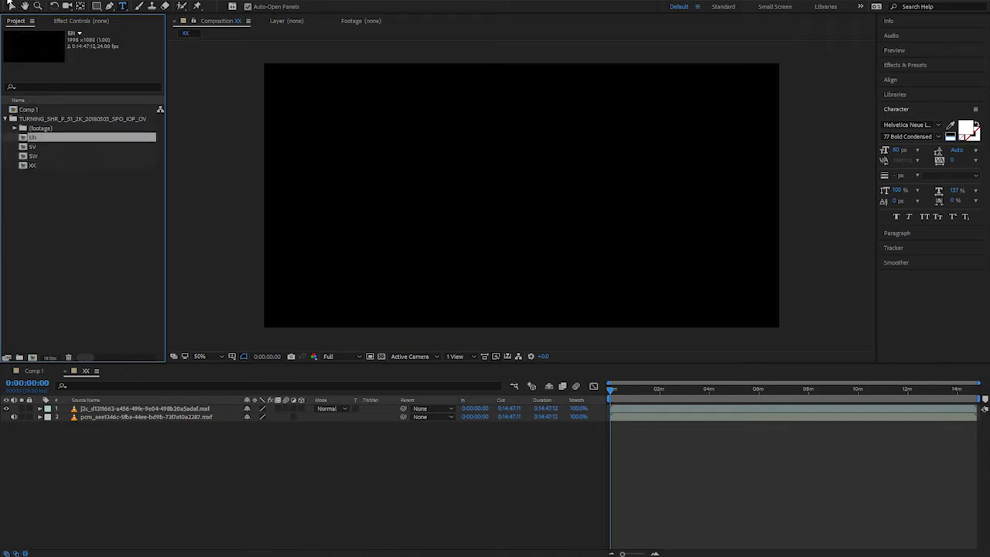
left_click(10, 1)
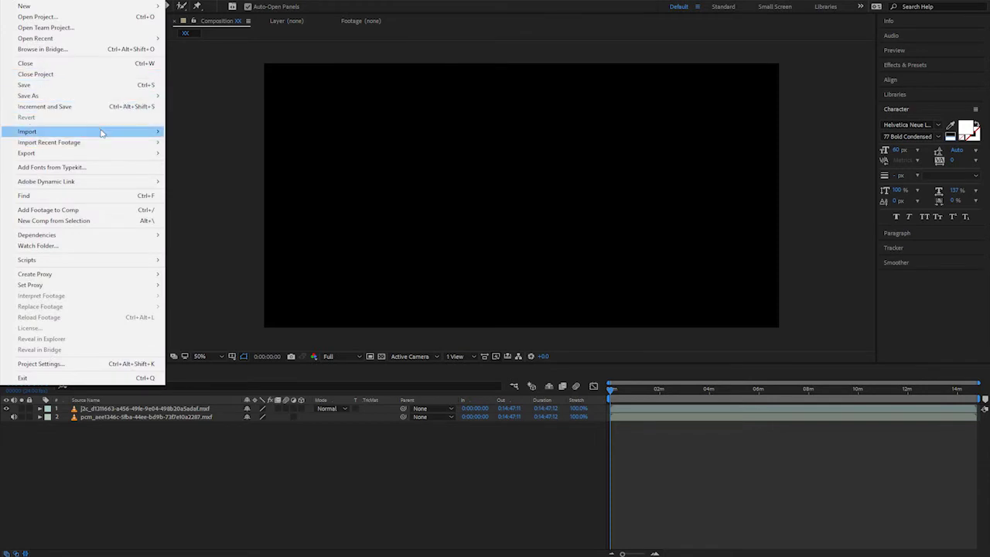
mouse_move(104, 132)
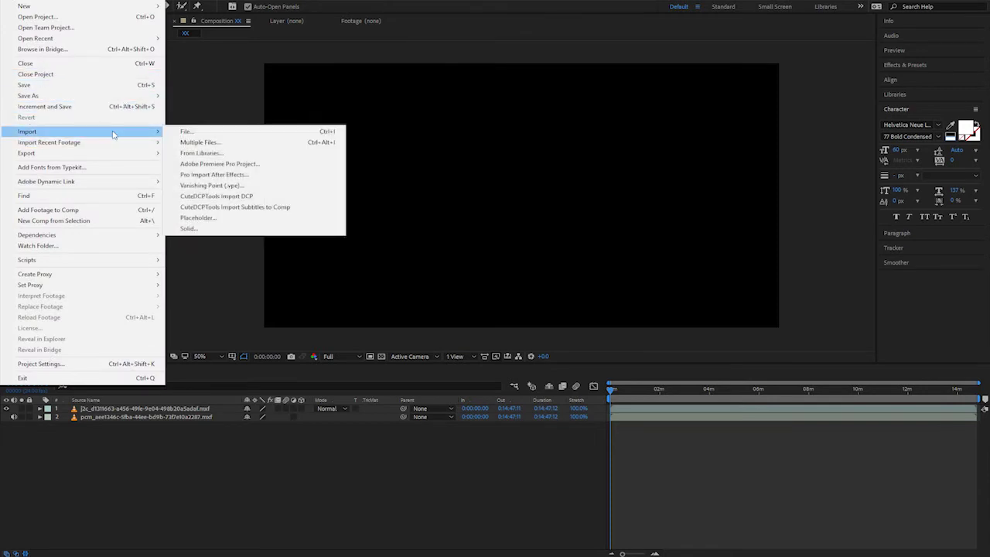
left_click(276, 207)
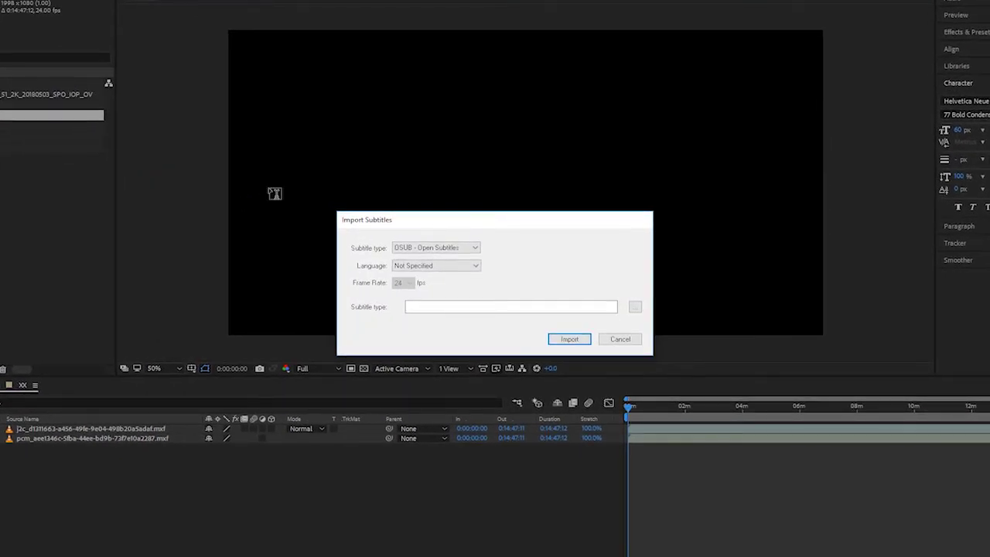
Import Turning_EN_REV161205.xml with language set to English into the EN composition
left_click(635, 307)
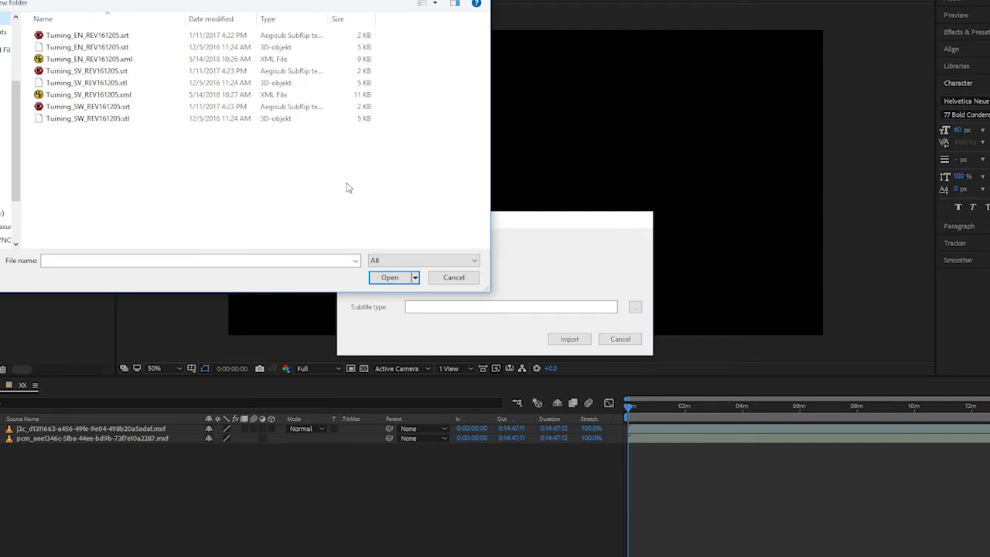
left_click(112, 65)
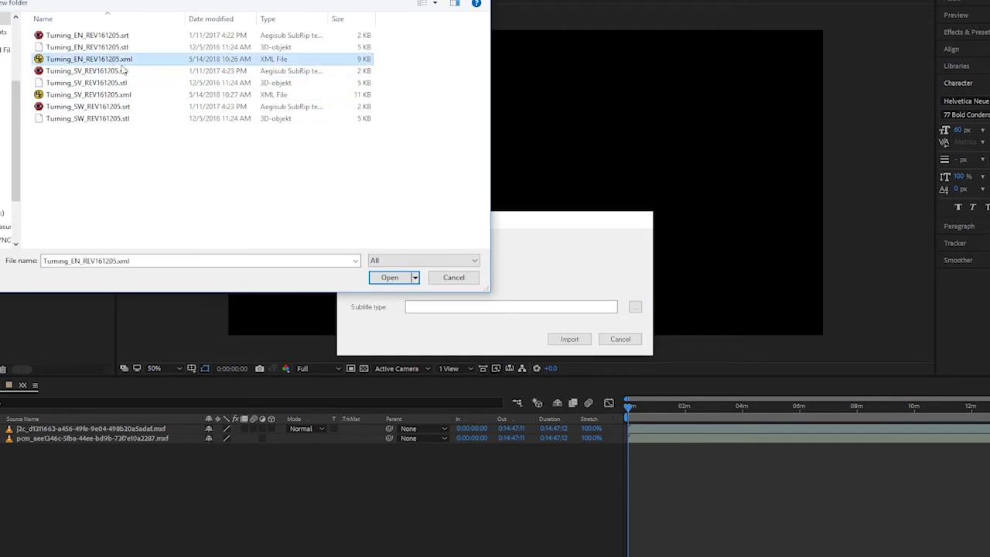
left_click(391, 278)
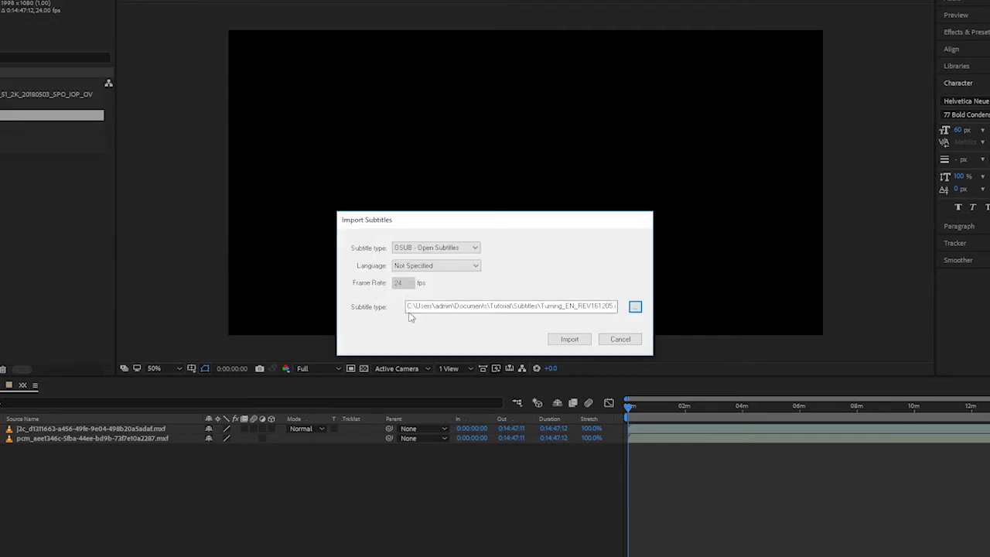
left_click(441, 266)
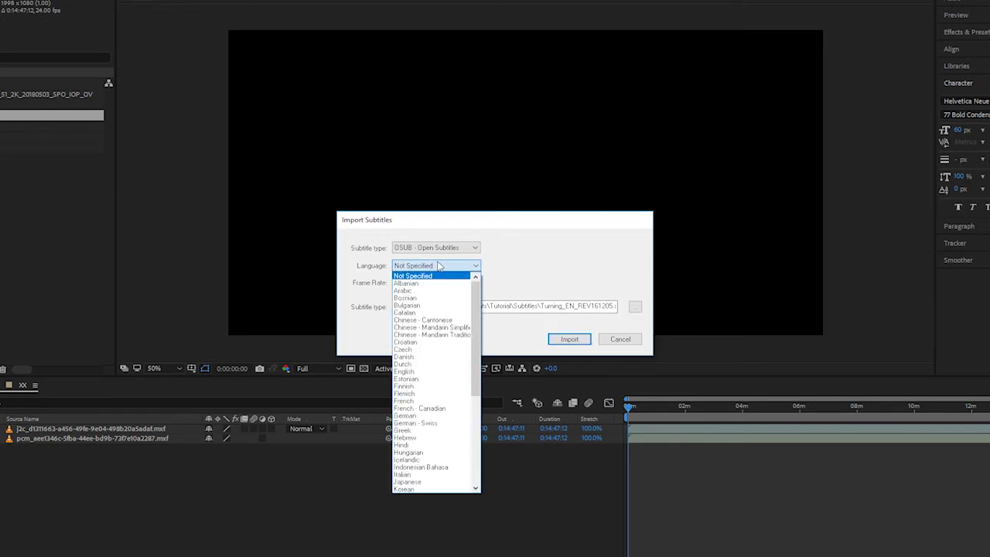
left_click(433, 372)
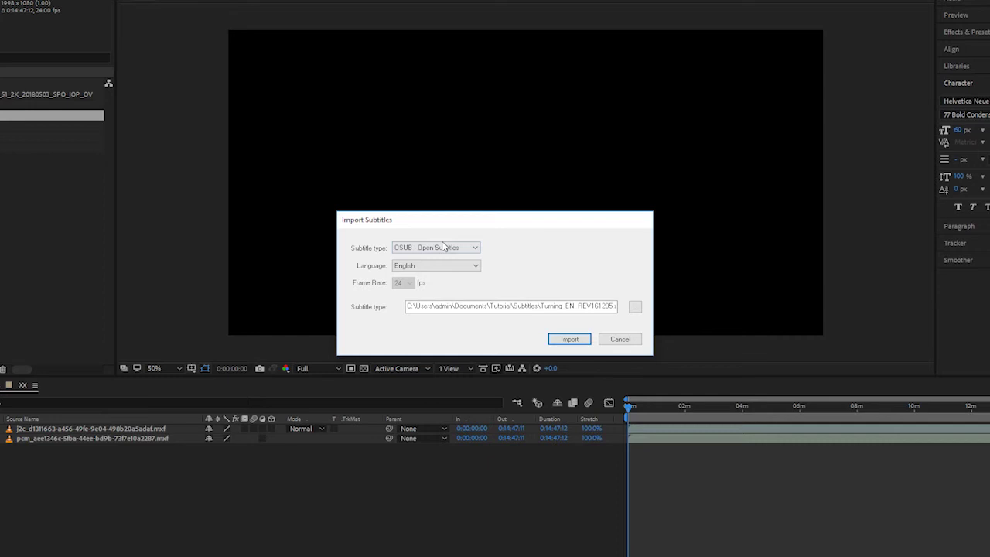
left_click(569, 339)
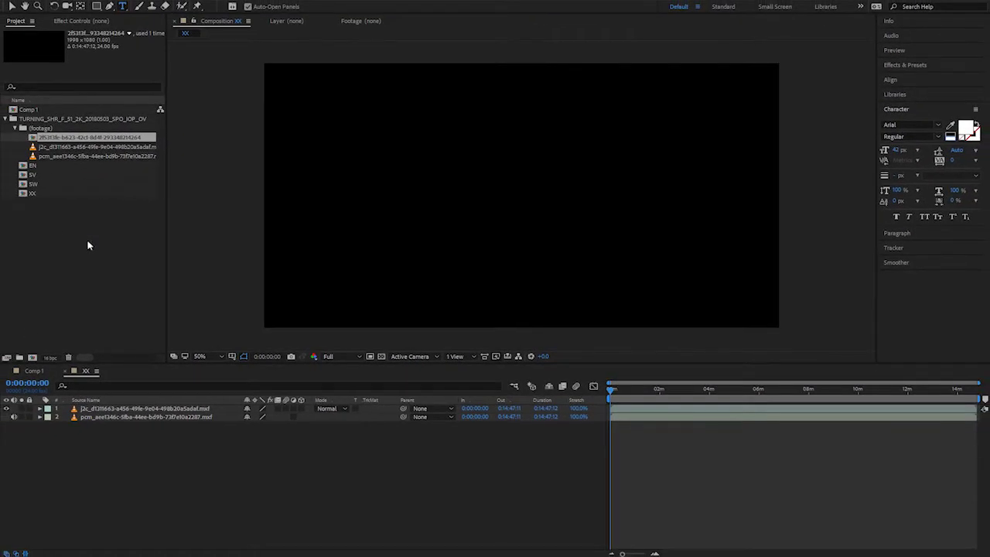
Open the EN composition, then start a subtitle import for the SV composition
double_click(23, 167)
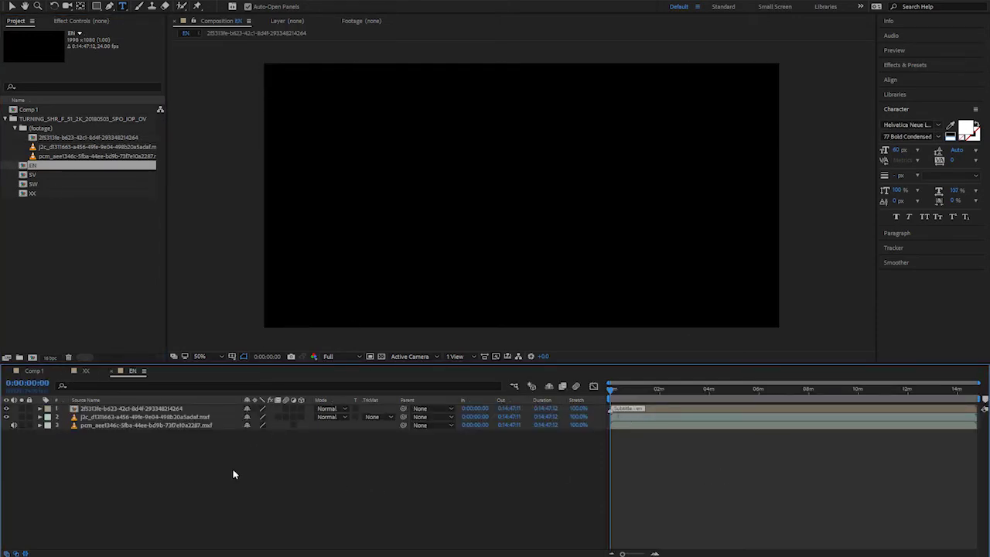
left_click(15, 128)
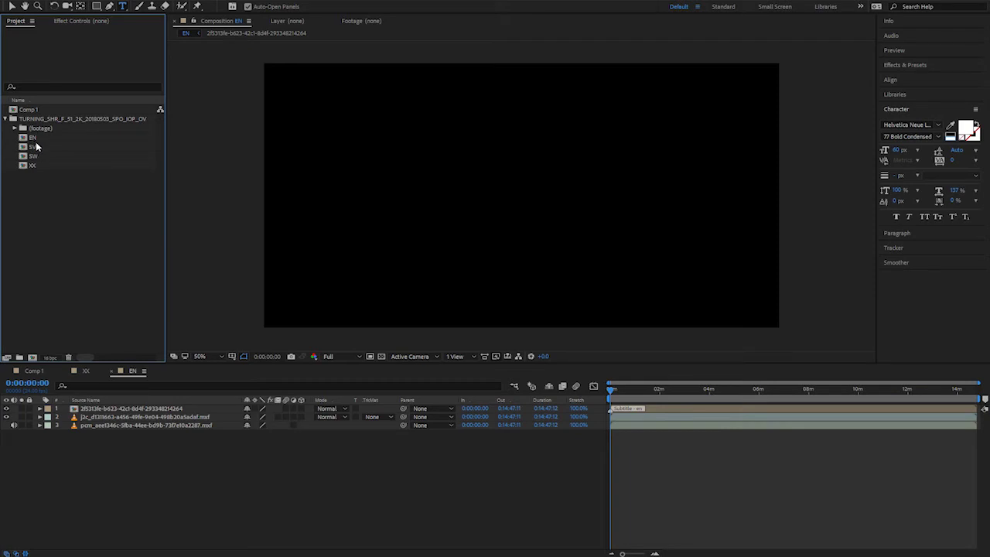
left_click(37, 147)
left_click(7, 2)
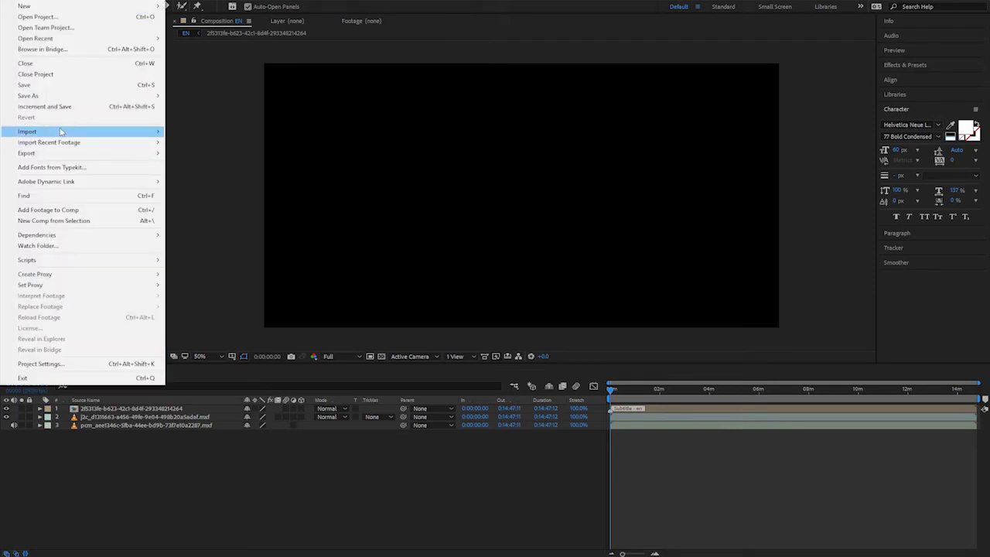
mouse_move(61, 132)
left_click(310, 206)
Import Turning_SV_REV161205.xml with language set to Swedish
left_click(443, 267)
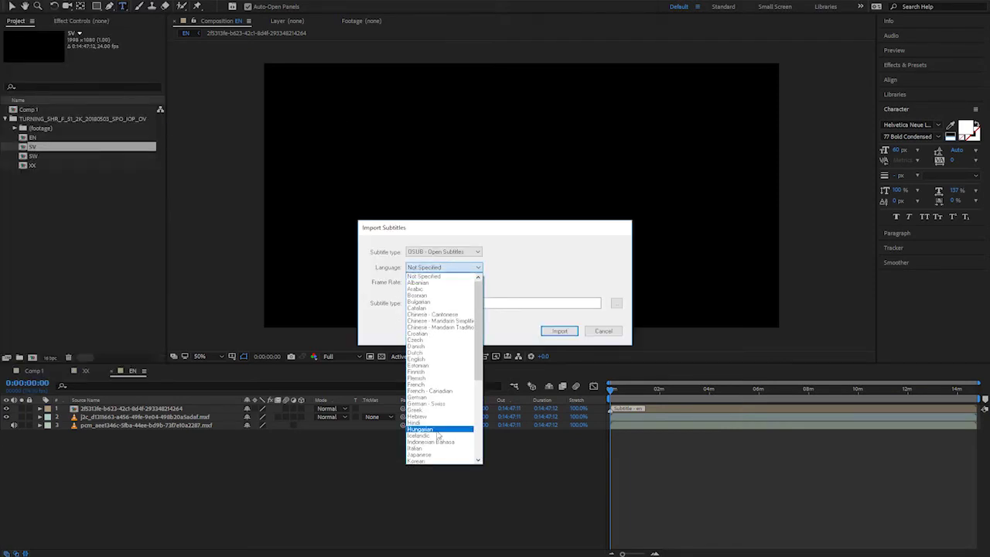
left_click(428, 438)
left_click(617, 303)
left_click(170, 120)
left_click(404, 277)
left_click(559, 331)
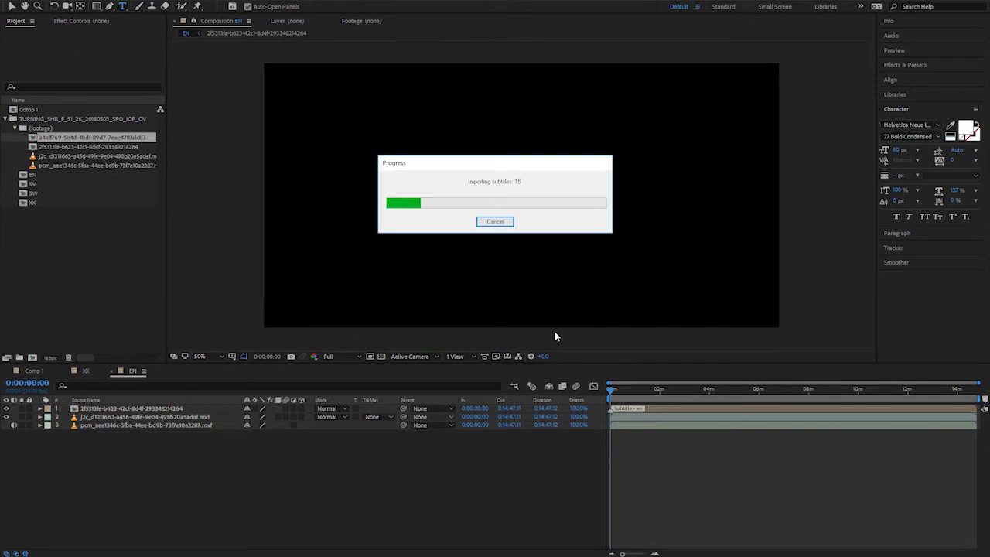
Select the SW composition and start the CuteDCPTools subtitle import
left_click(52, 200)
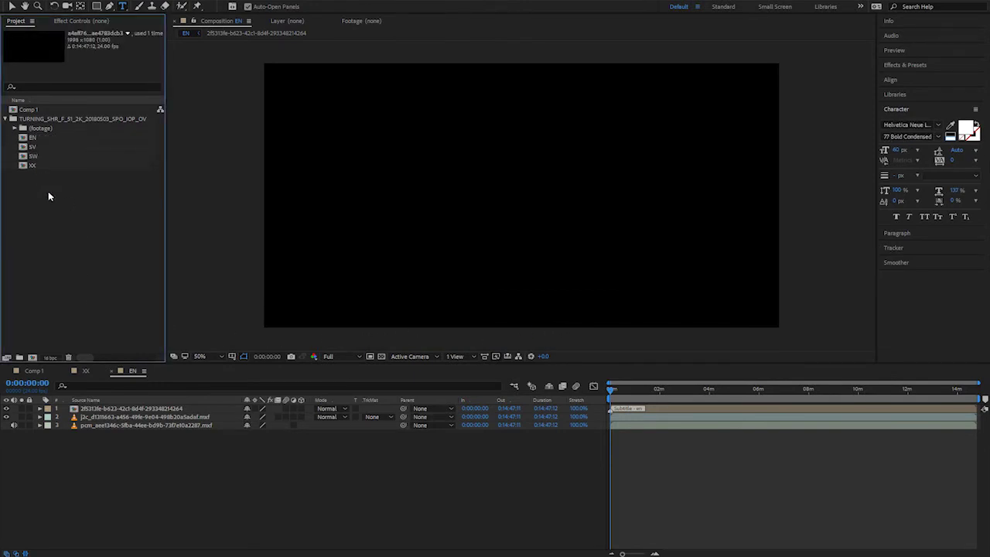
left_click(32, 156)
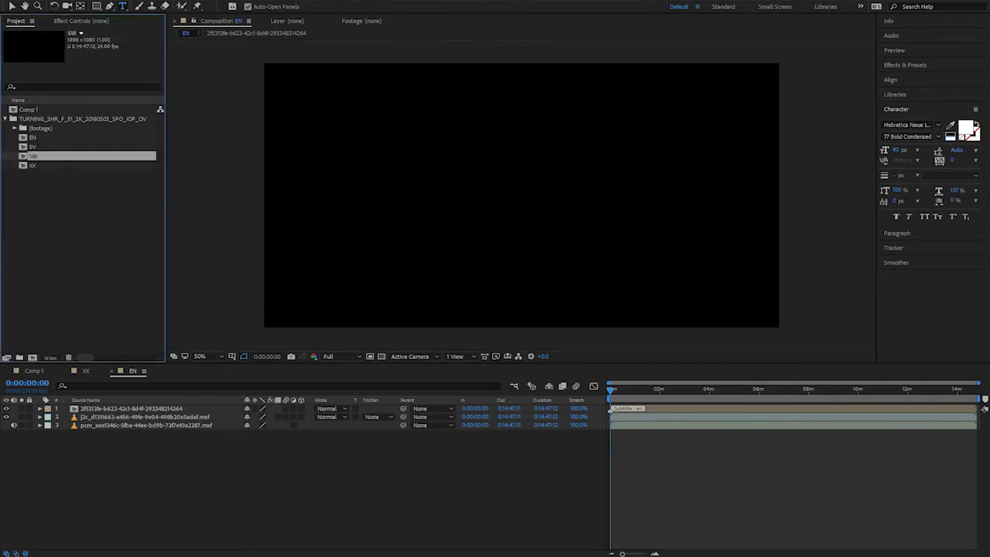
left_click(11, 0)
mouse_move(78, 132)
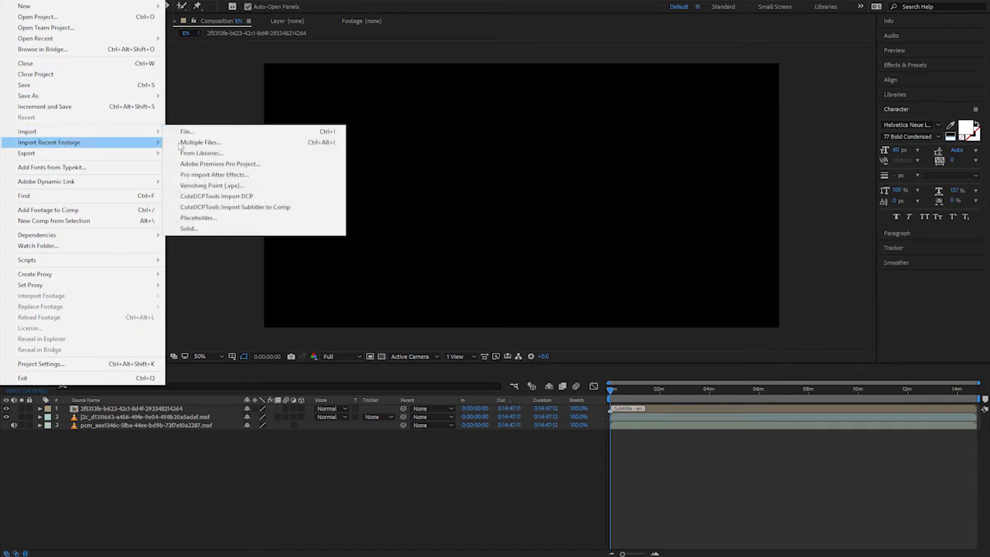
left_click(300, 209)
Leave the language unchanged and import Turning_SV_REV161205.xml into SW
left_click(464, 267)
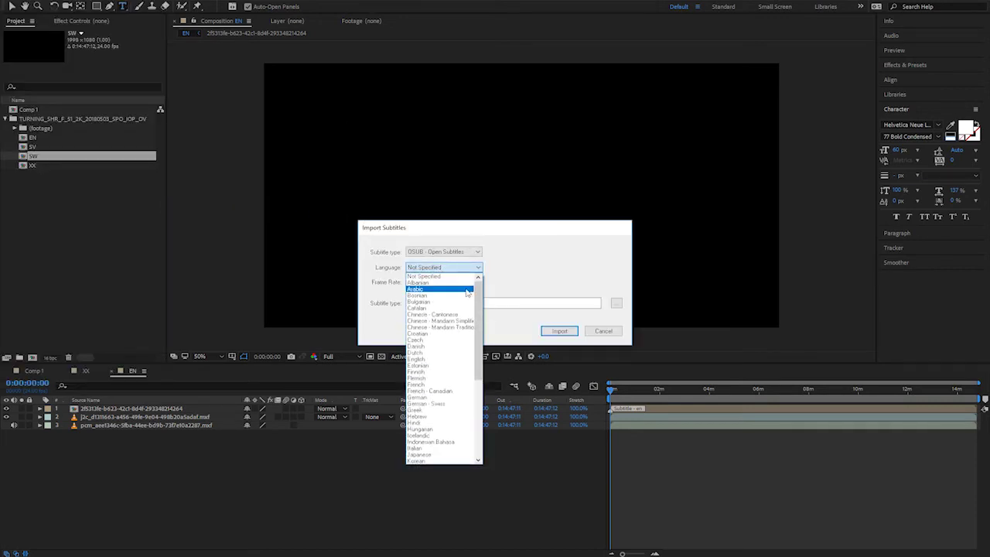
left_click_drag(478, 294, 491, 376)
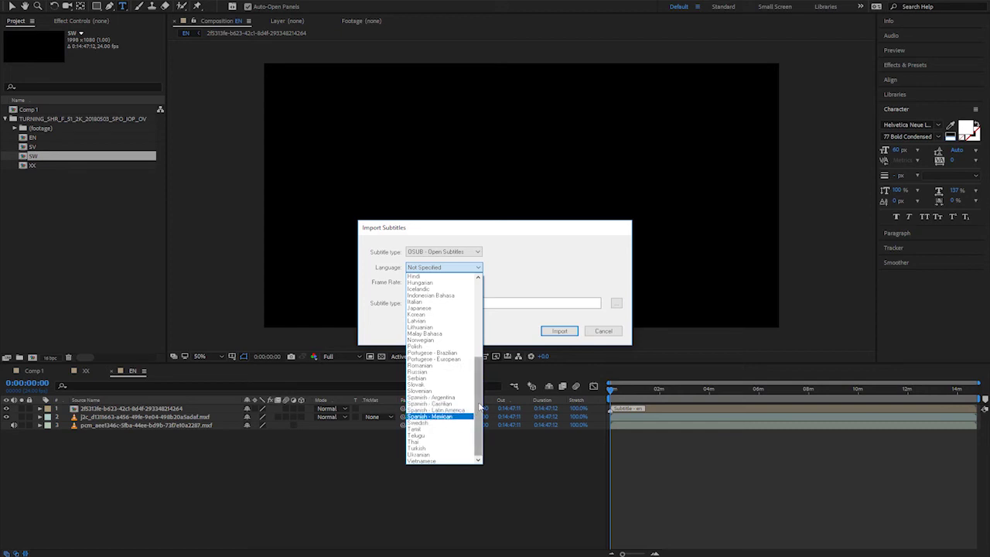
left_click(555, 290)
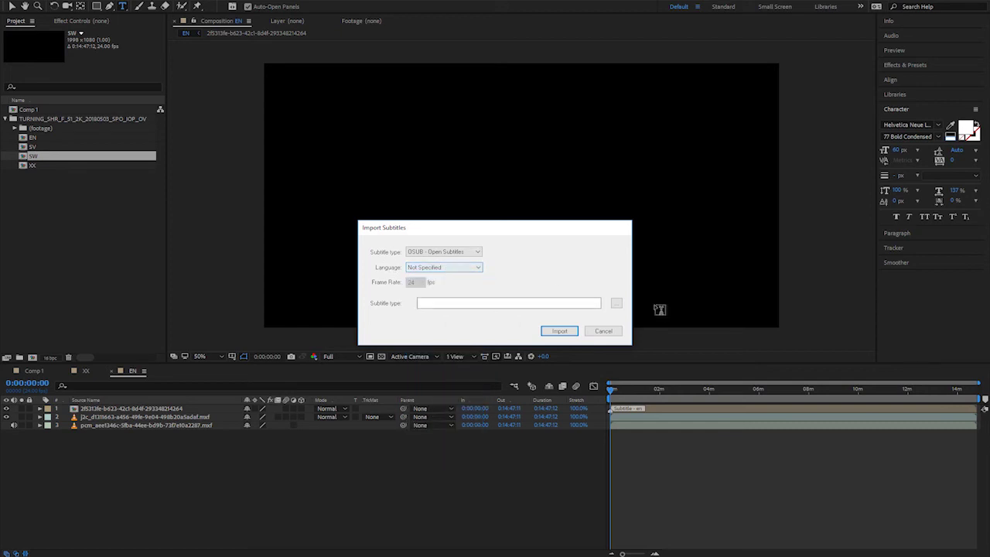
left_click(617, 305)
left_click(172, 120)
left_click(404, 277)
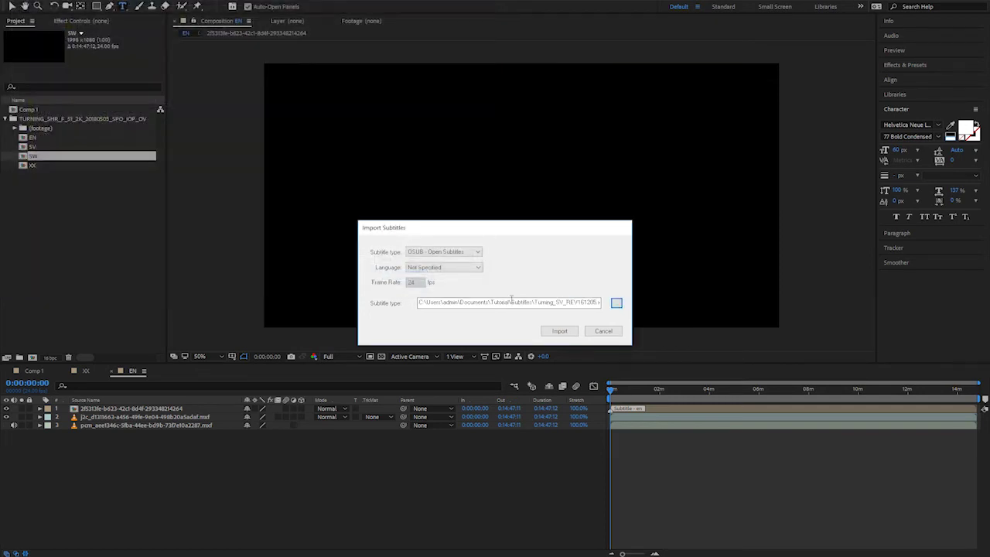
left_click(562, 331)
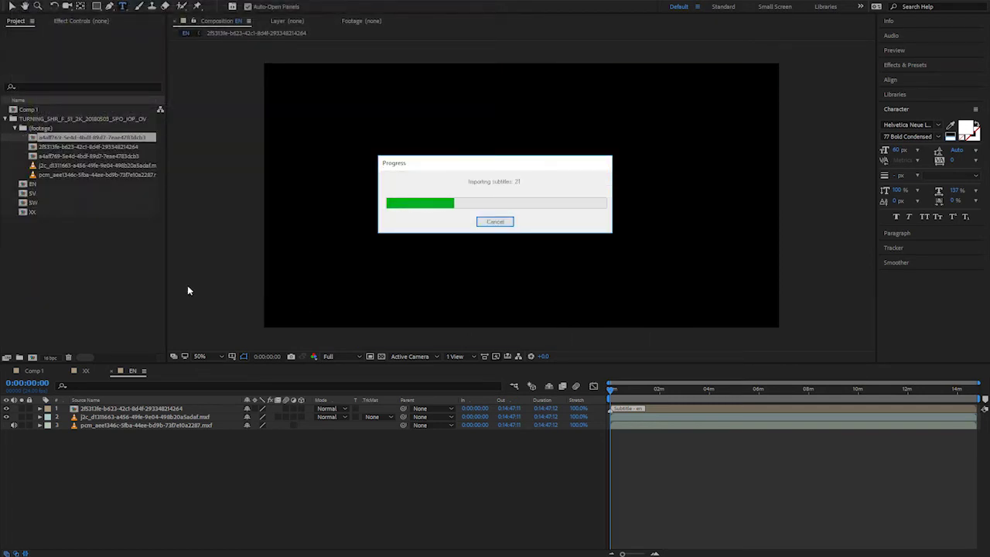
left_click(15, 128)
left_click(62, 120)
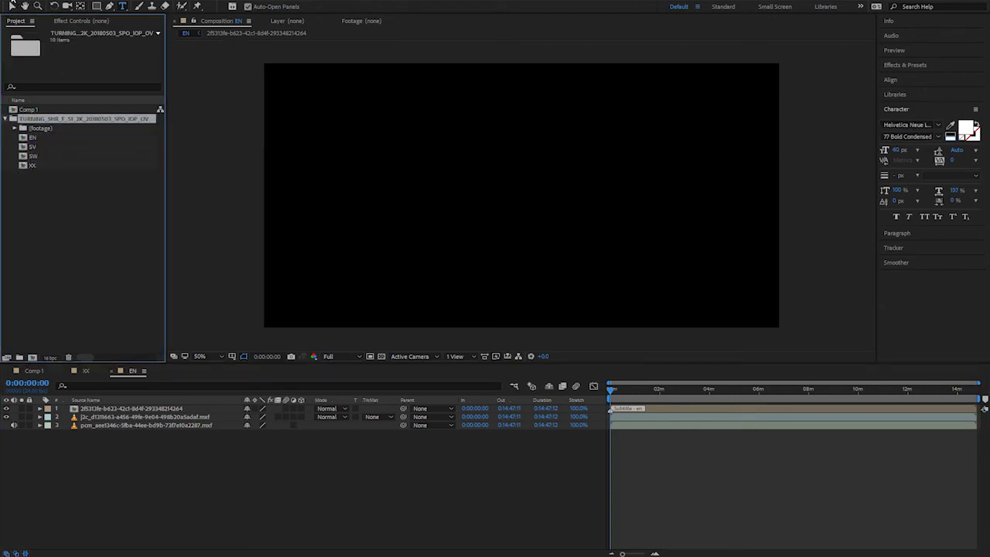
Launch CuteDCPTools RePackager from File > Export for the EN, SV, SW and XX compositions
left_click(31, 1)
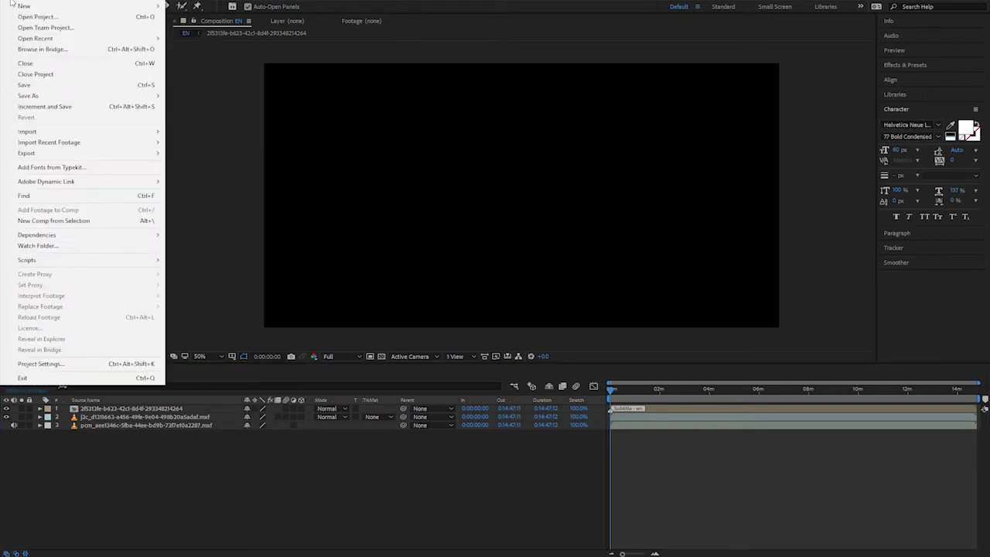
mouse_move(37, 154)
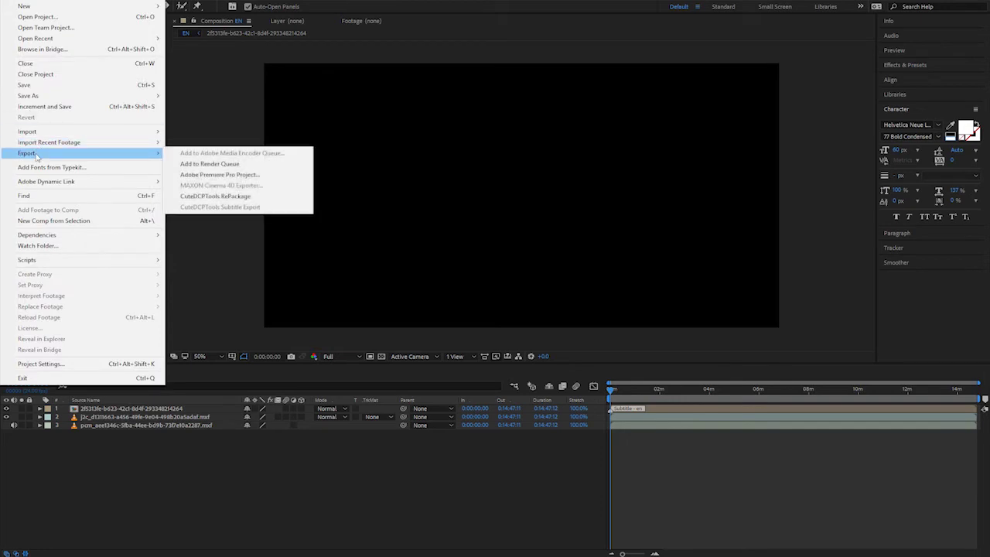
left_click(246, 197)
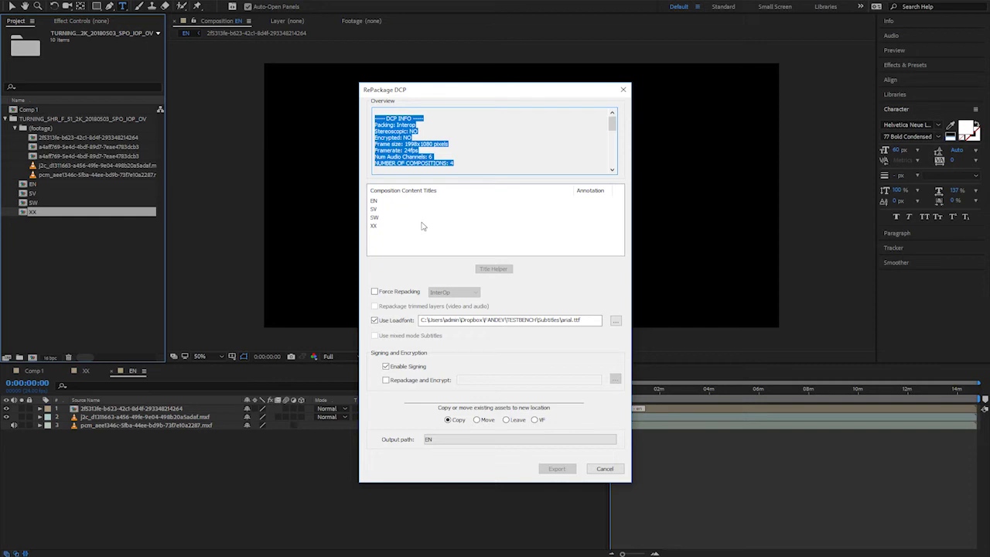
In Title Helper for EN, enter Turning, Short Subject, Flat 1.85:1, English audio and subtitles
left_click(374, 202)
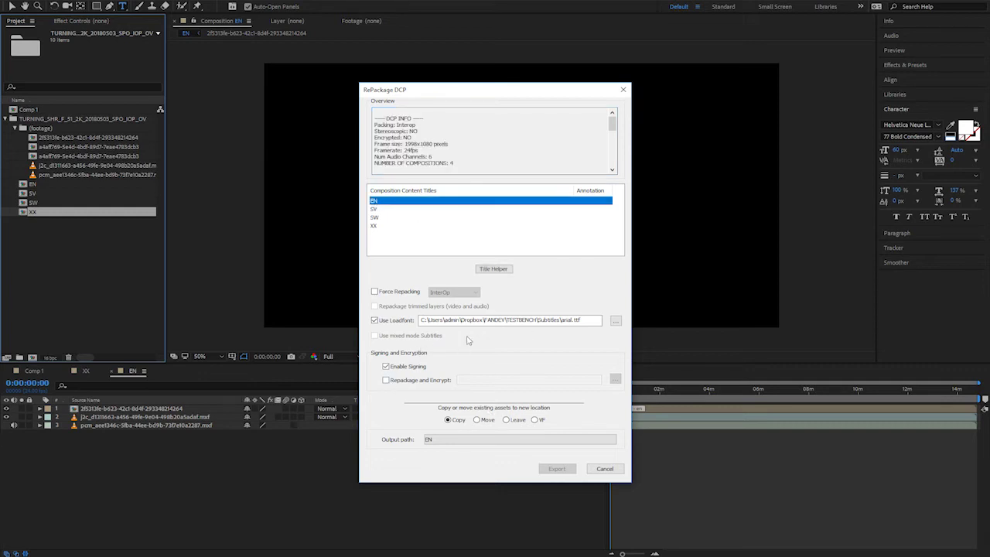
left_click(494, 268)
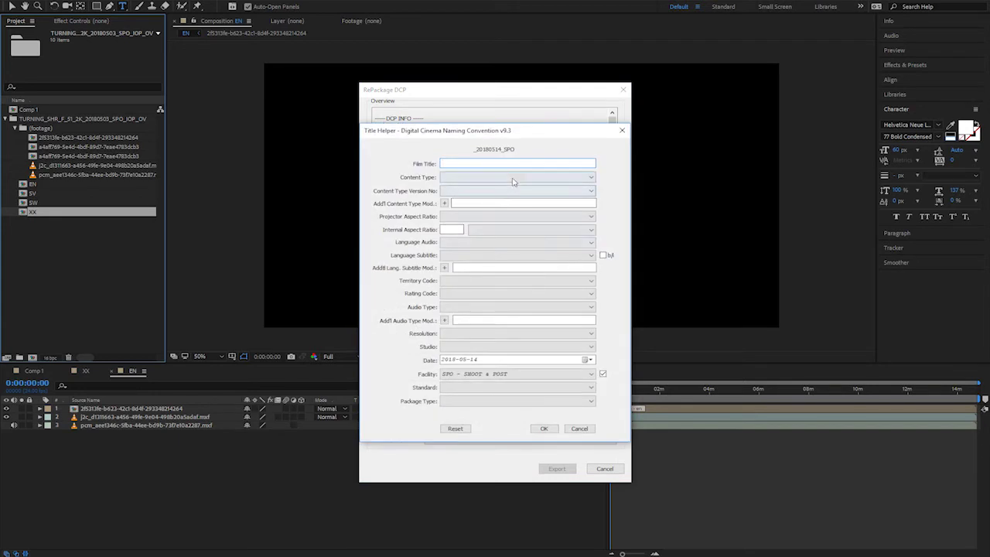
type("Turning")
left_click(564, 178)
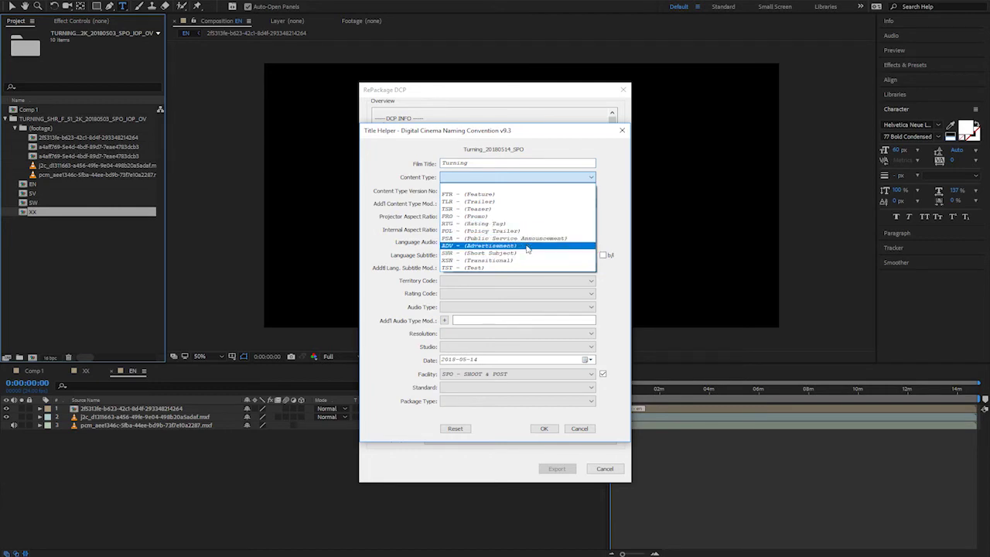
left_click(529, 253)
left_click(591, 220)
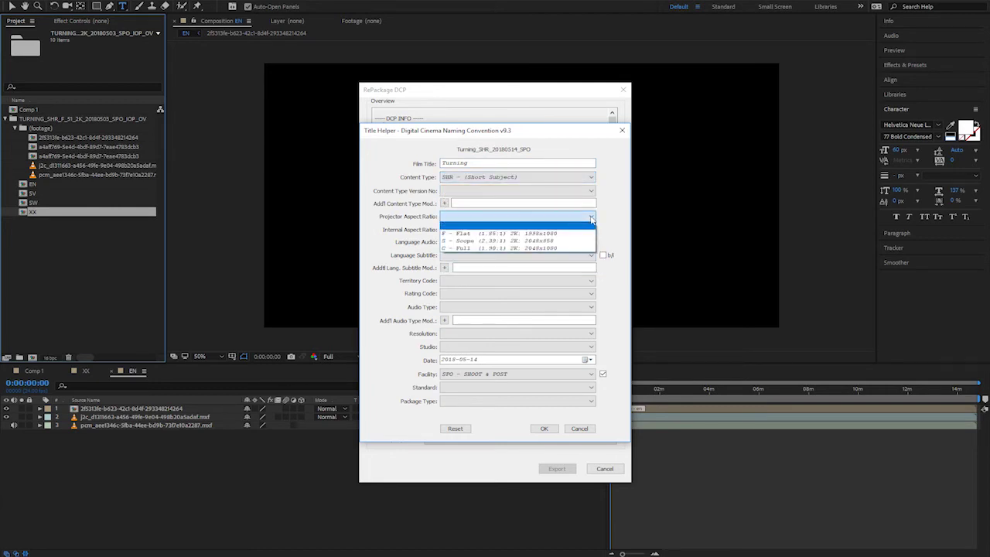
left_click(556, 234)
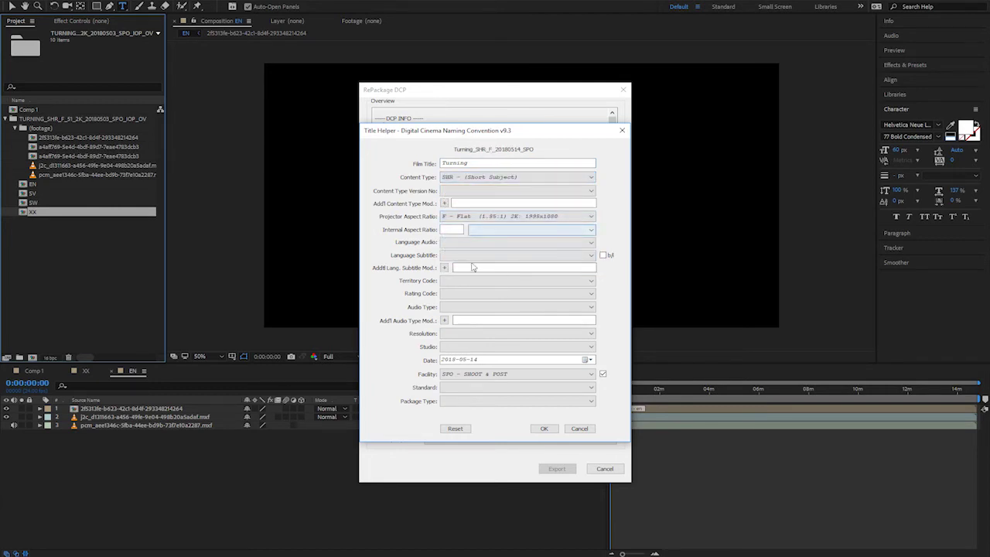
left_click(593, 245)
left_click(572, 334)
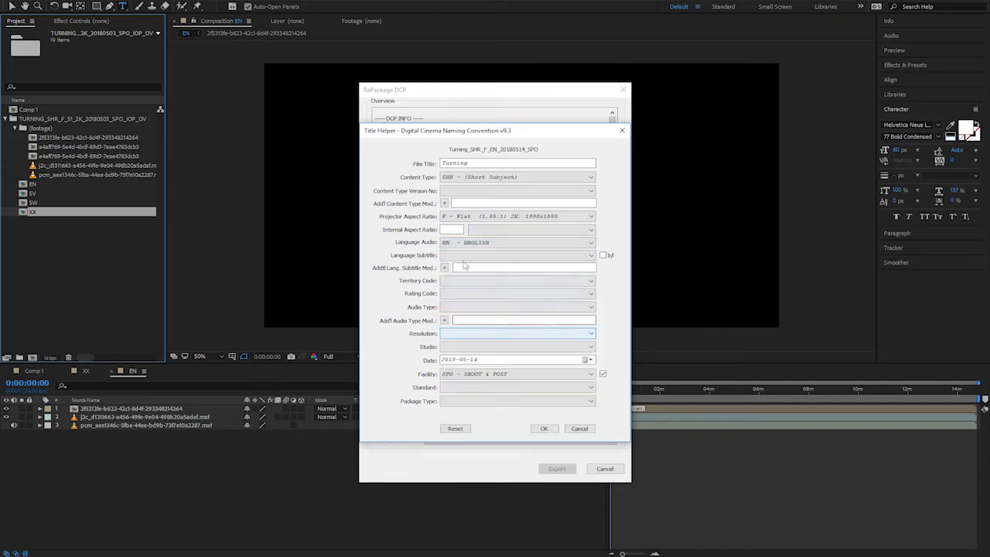
left_click(592, 256)
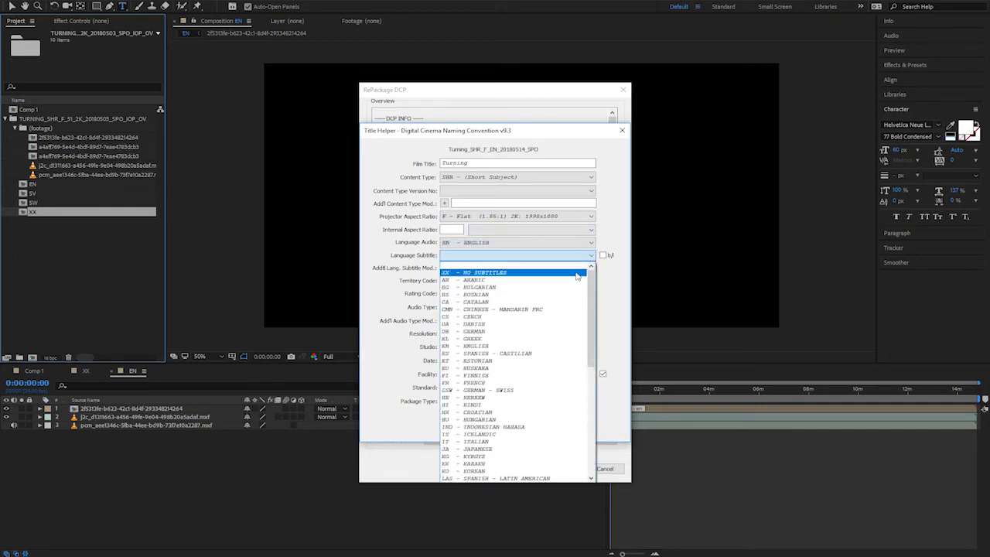
left_click(534, 346)
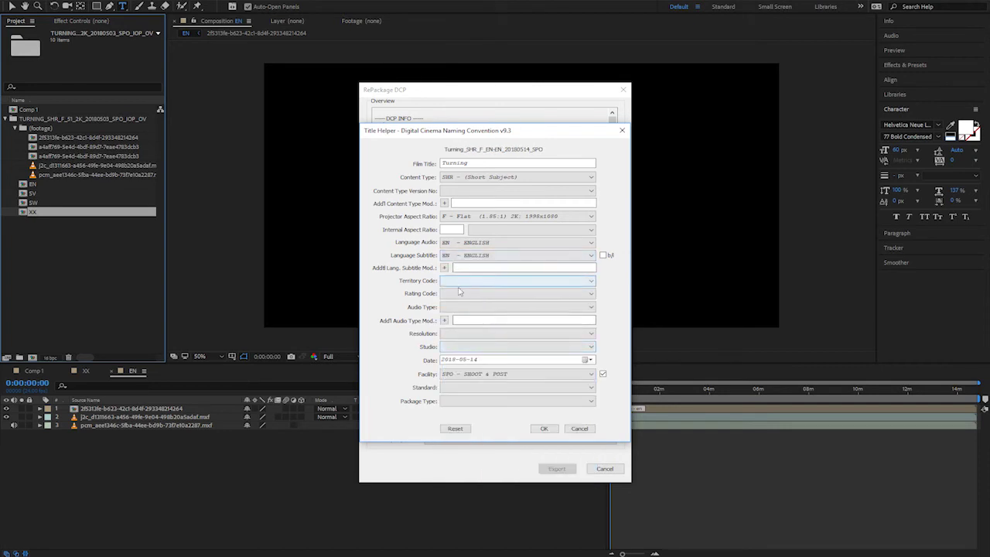
Set audio 5.1, resolution 2K, standard IOP, package type OV and accept the title
left_click(473, 308)
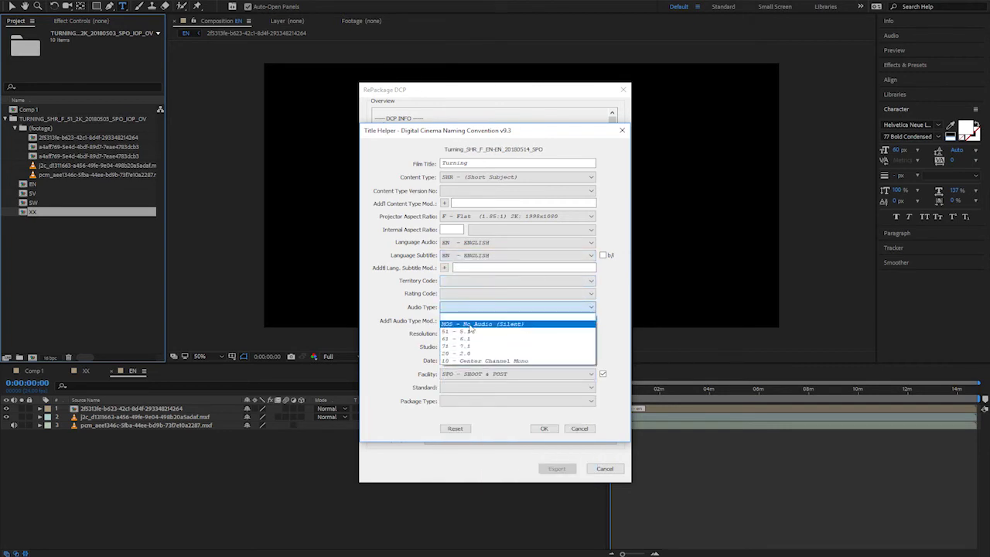
left_click(461, 331)
left_click(472, 334)
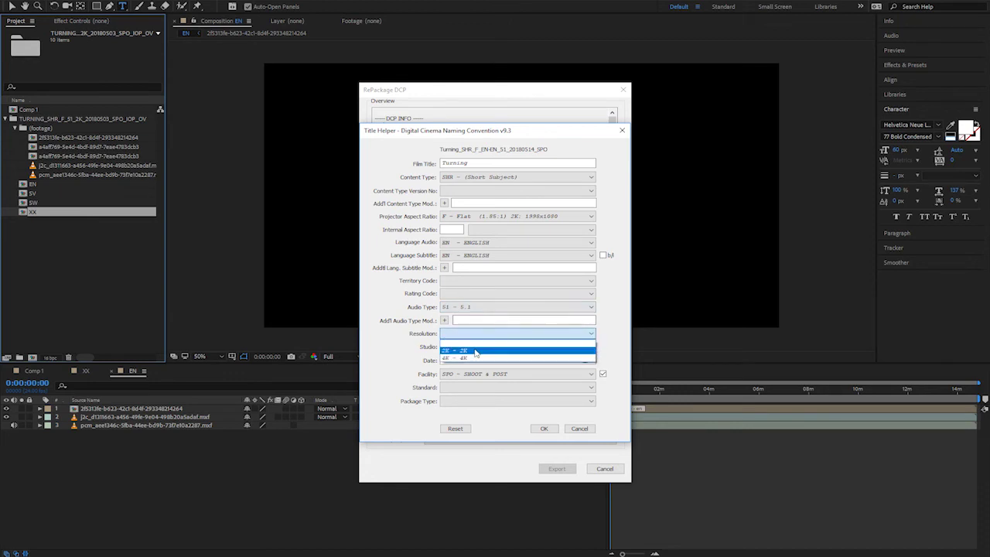
left_click(475, 345)
left_click(464, 391)
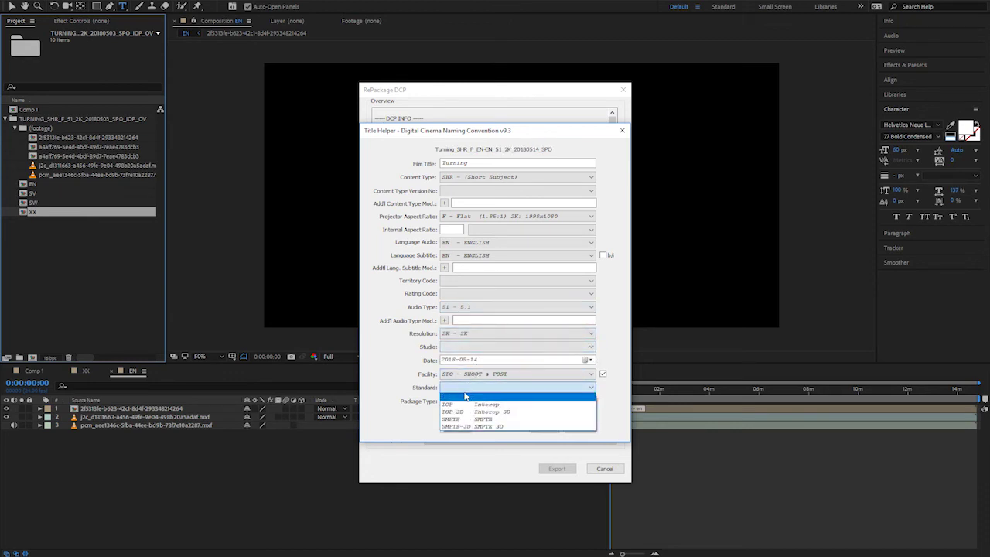
left_click(468, 407)
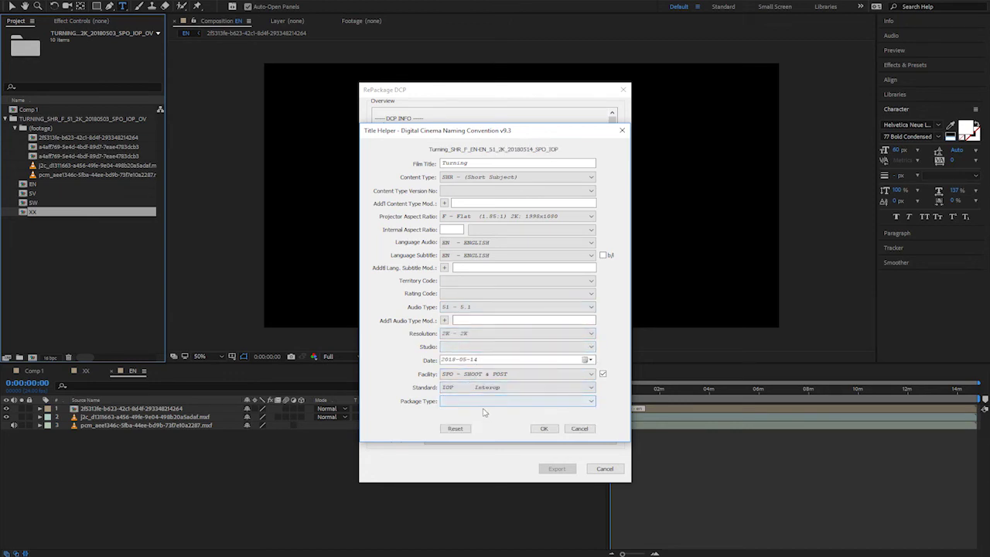
left_click(487, 403)
left_click(487, 409)
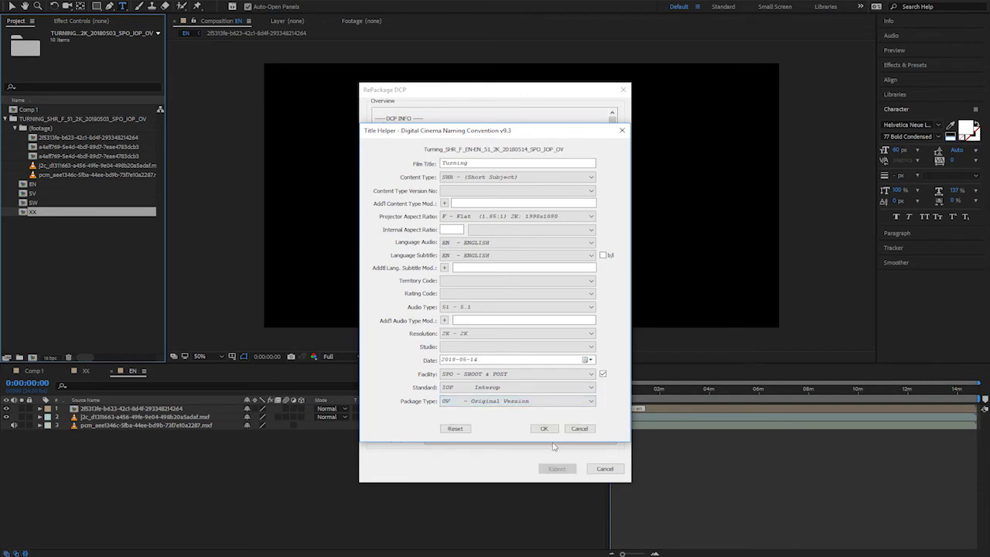
left_click(543, 429)
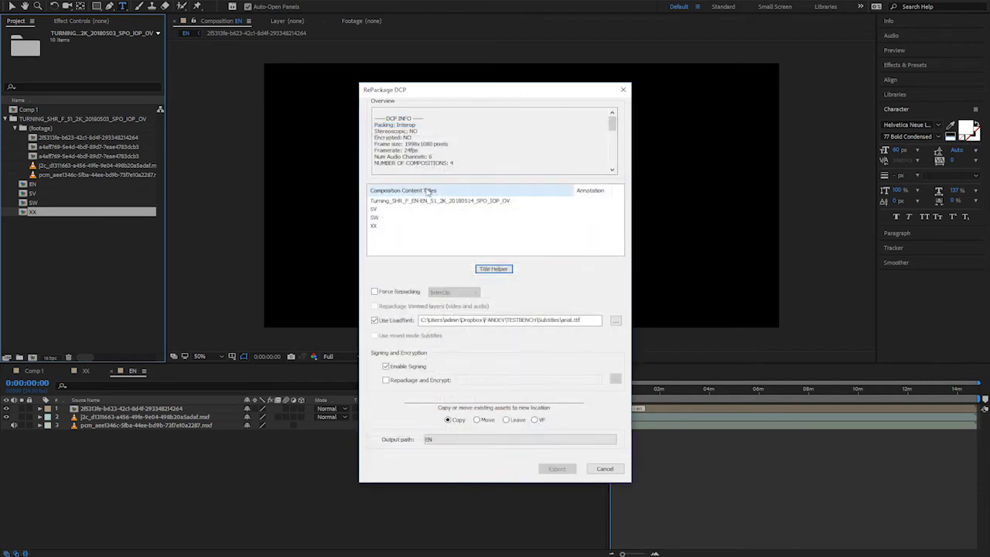
Copy the English title and paste it as the SV title with EN-SV
left_click(435, 203)
left_click(493, 206)
key("ctrl+c")
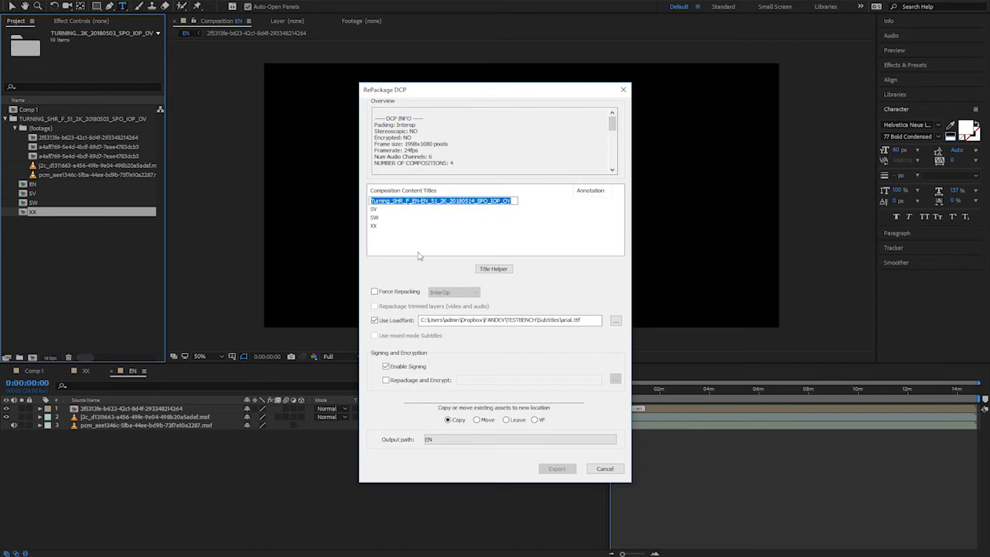
left_click(391, 224)
left_click(375, 209)
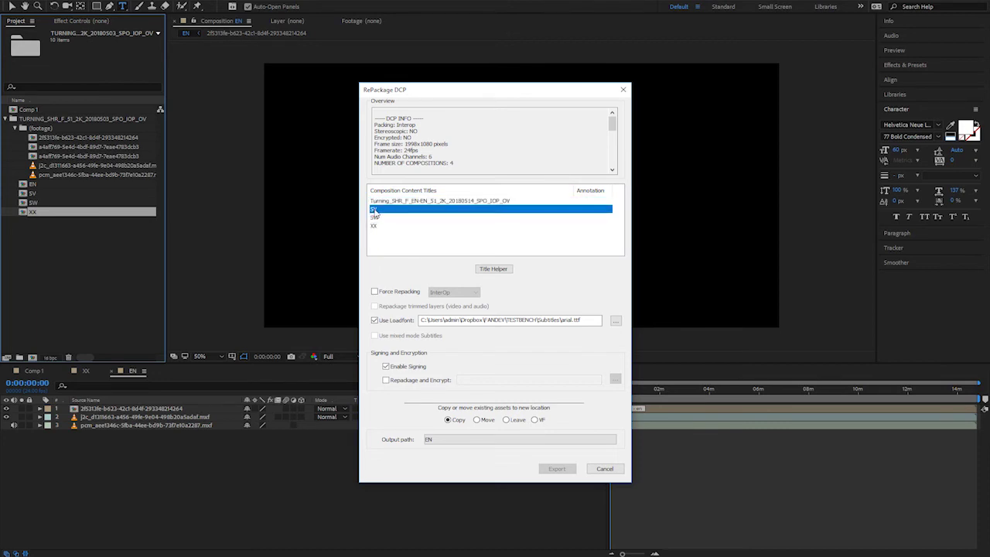
left_click(374, 210)
key("ctrl+v")
key("BackSpace")
key("BackSpace")
type("SV")
left_click(377, 219)
Paste the title into SW and XX rows as EN-SW and EN-XX, then review them
left_click(377, 219)
key("ctrl+v")
key("BackSpace")
key("BackSpace")
type("SW")
left_click(375, 226)
left_click(377, 226)
key("ctrl+v")
type("XX")
key("Return")
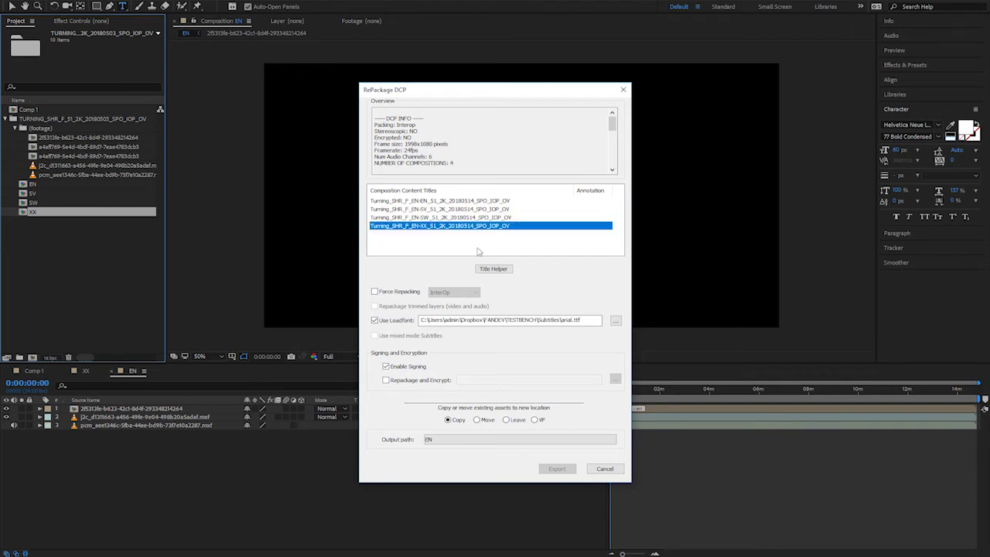
left_click(445, 202)
left_click(470, 210)
left_click(473, 217)
Name the output DCP folder Turning_SHR_F_51_2K_20180514_SPO_IOP_OV
left_click(473, 226)
left_click(437, 439)
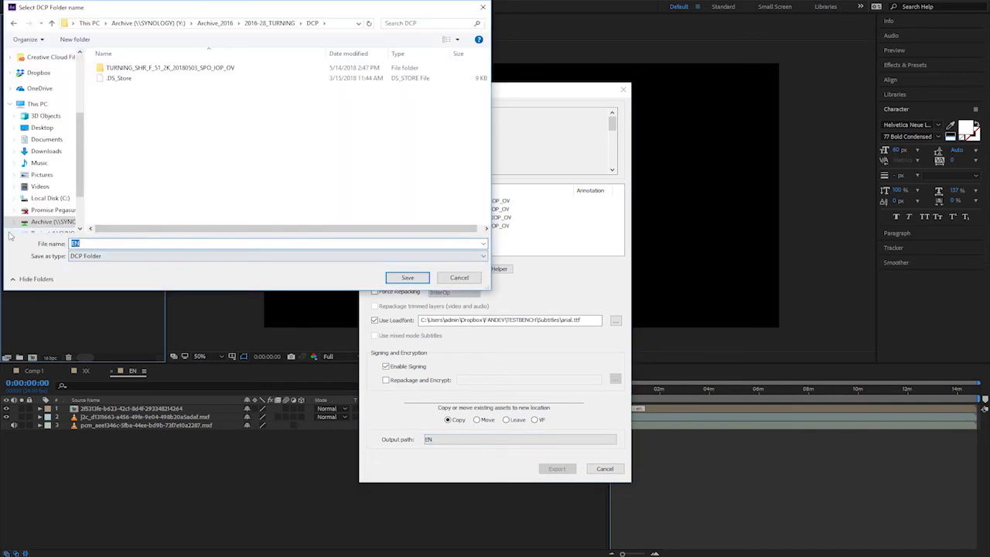
key("ctrl+v")
left_click(131, 242)
key("BackSpace")
key("BackSpace")
key("BackSpace")
key("BackSpace")
key("BackSpace")
key("BackSpace")
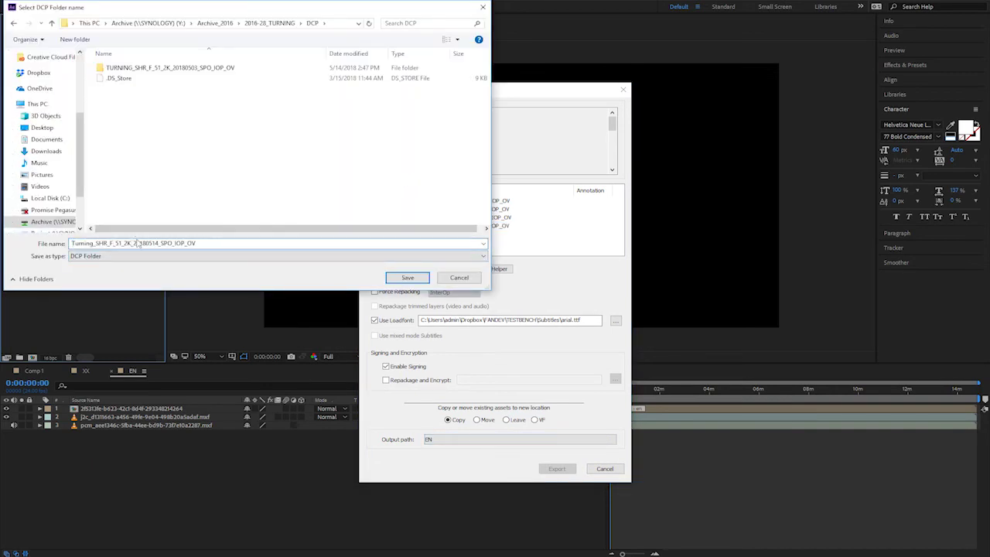
left_click(408, 278)
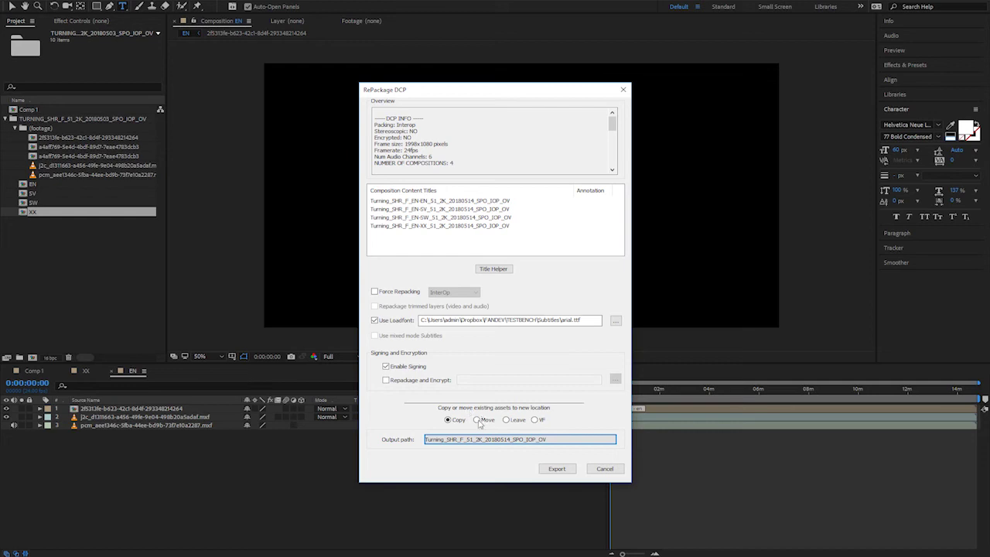
Choose Move, export the DCP, and dismiss the missing j2c and pcm warnings
left_click(478, 420)
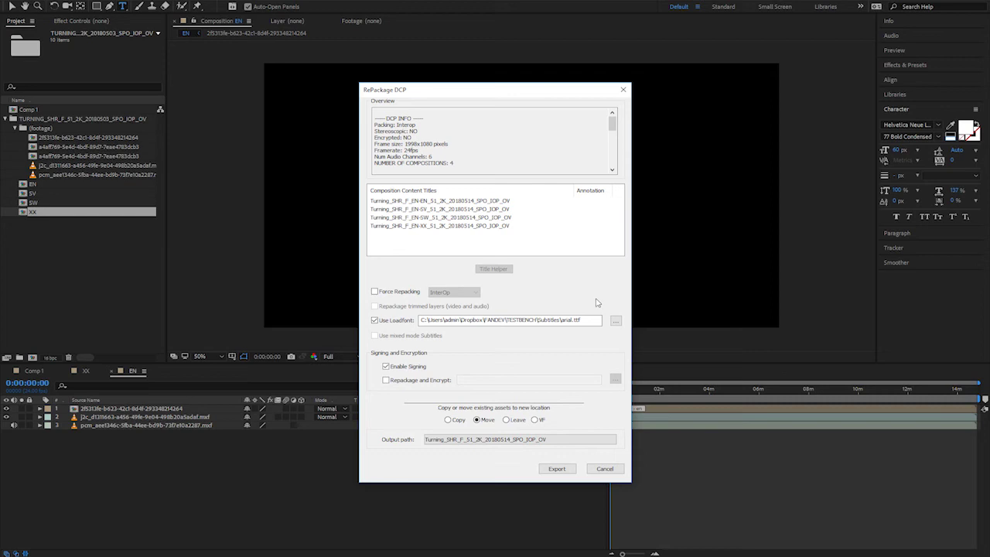
left_click(558, 469)
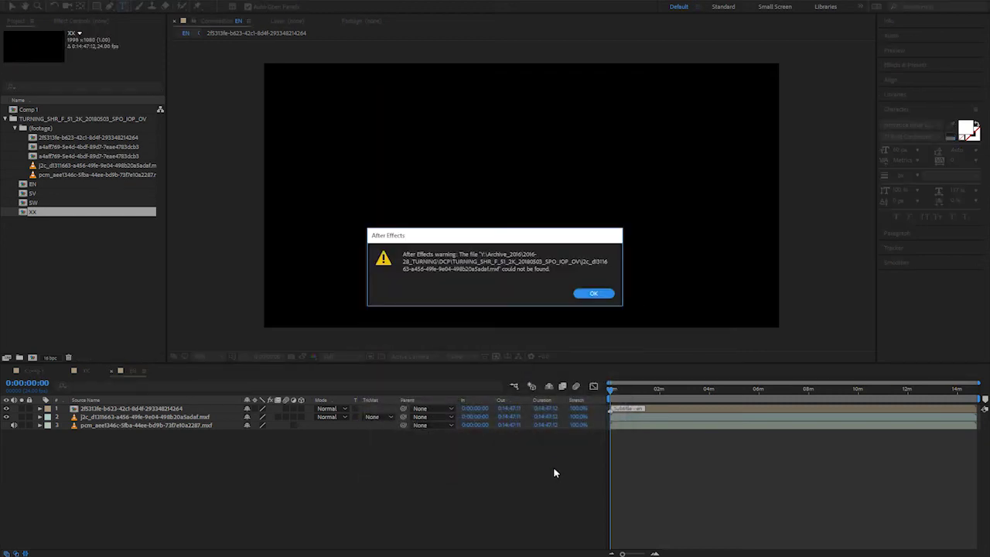
left_click(594, 294)
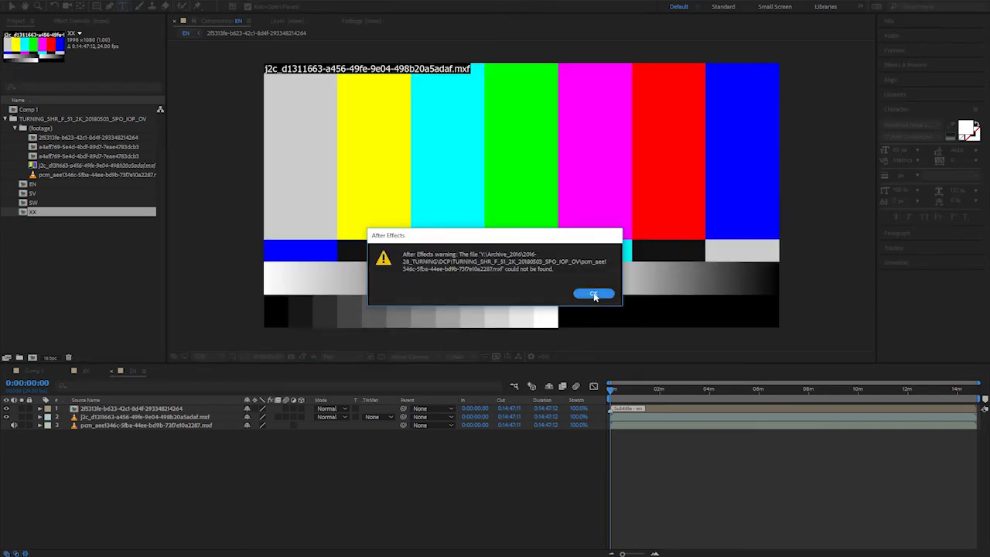
left_click(594, 294)
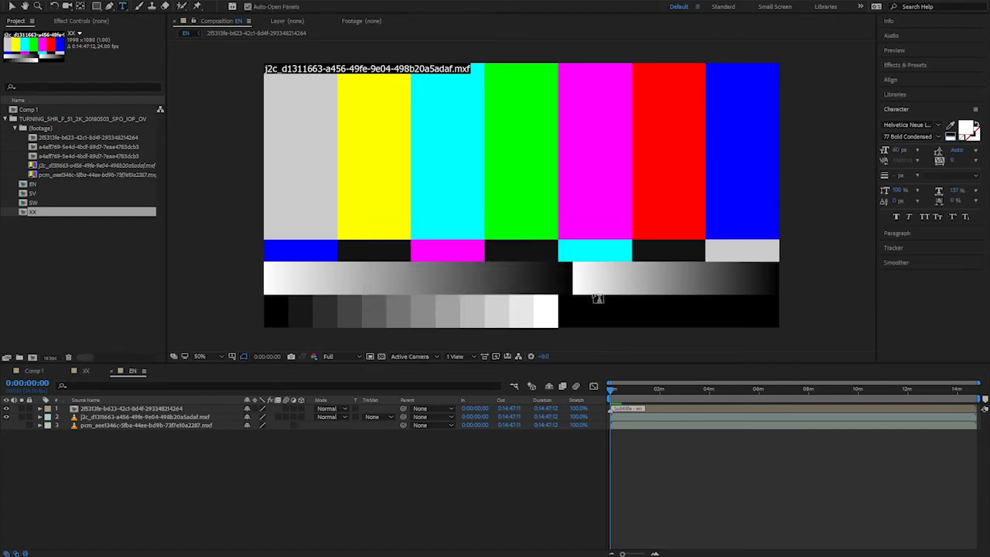
left_click(110, 261)
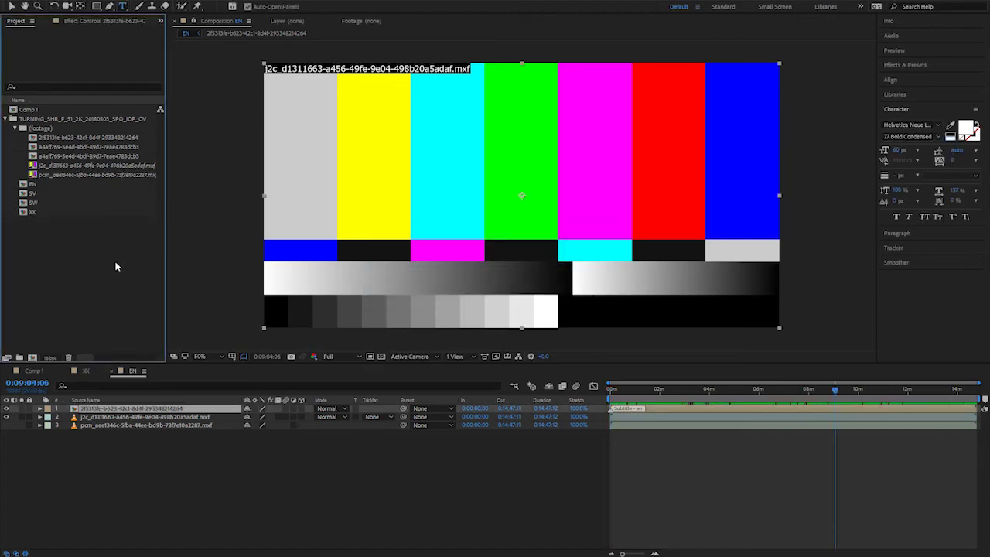
Delete every item from the project
key("ctrl+a")
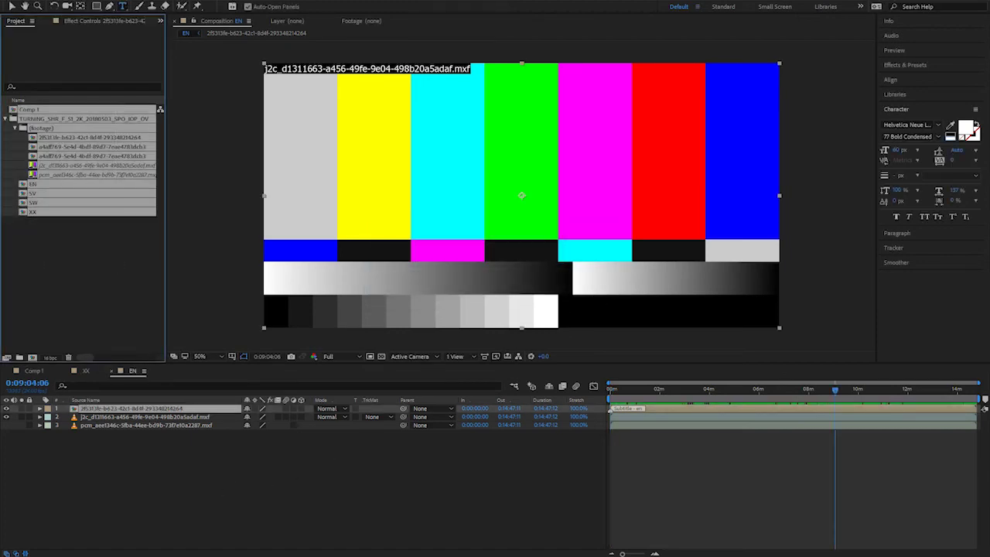
key("Delete")
key("Return")
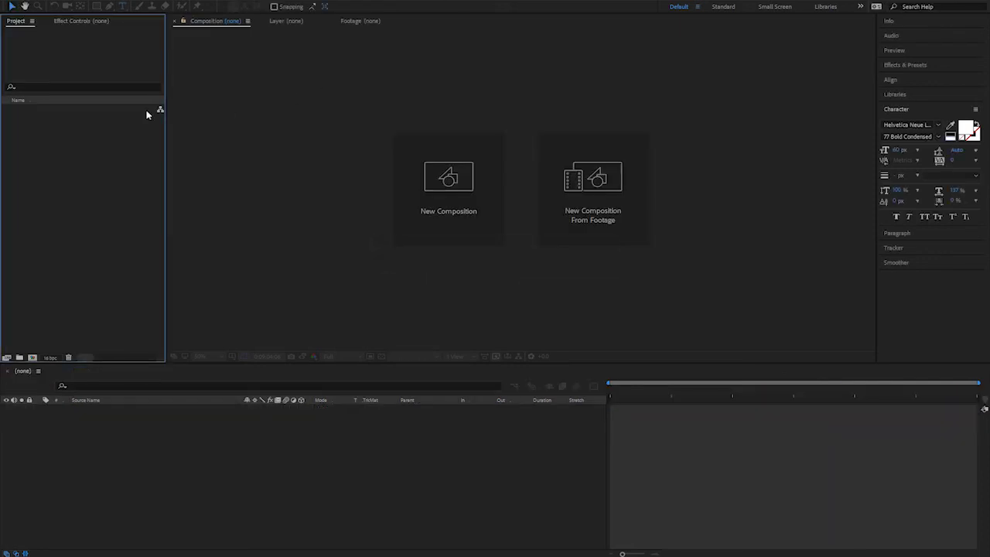
Import the new 20180514 DCP folder via CuteDCPTools Import DCP
right_click(74, 164)
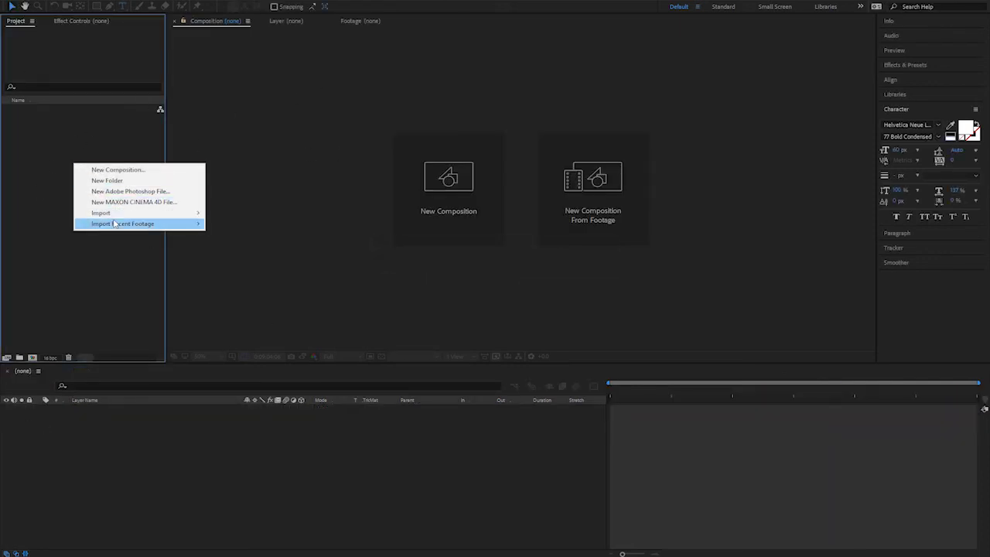
mouse_move(186, 224)
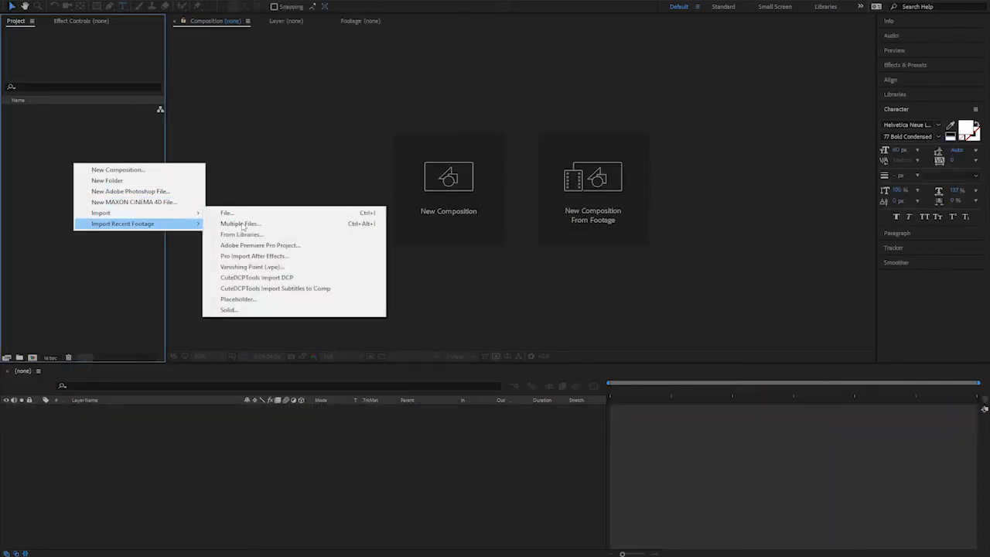
left_click(299, 278)
left_click(217, 81)
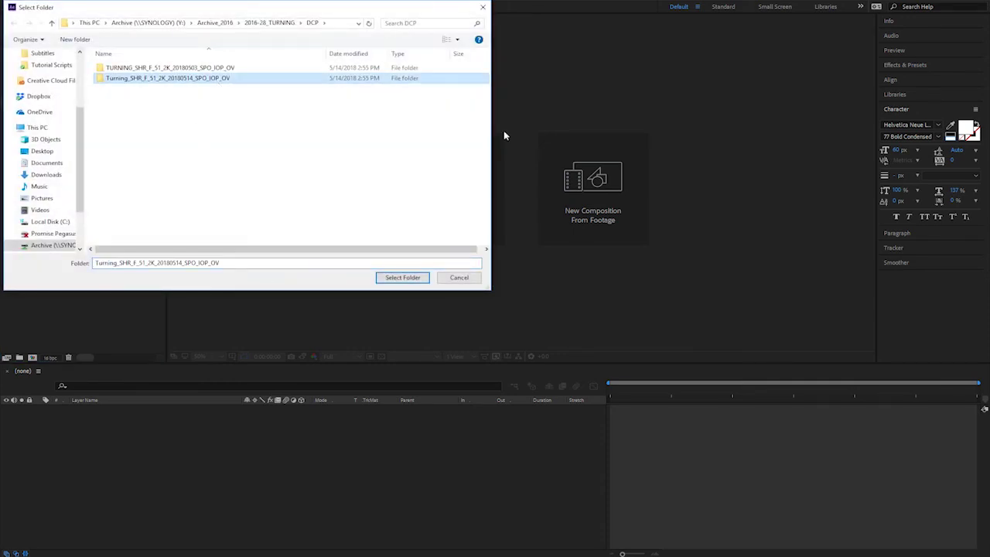
left_click(403, 277)
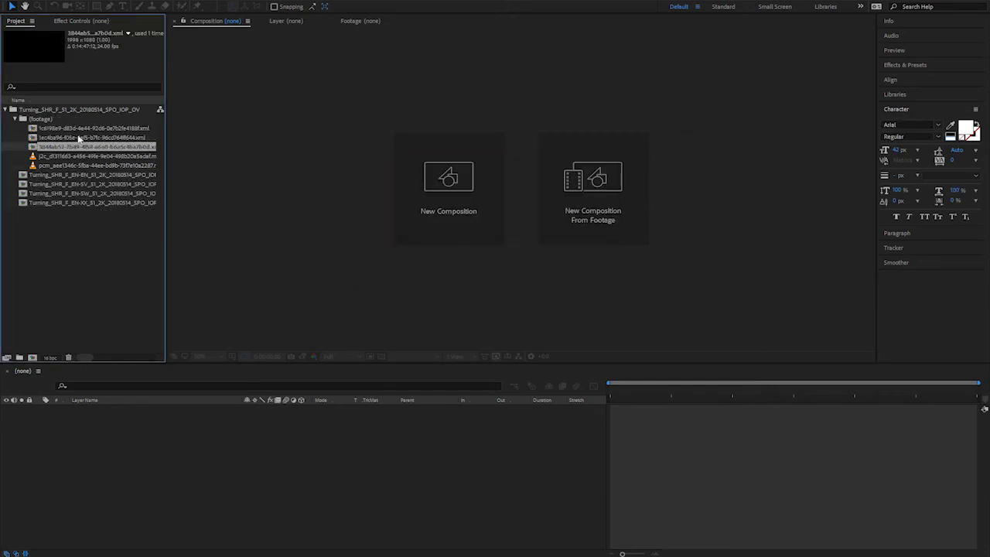
Inspect the three imported subtitle items and open the first subtitle XML composition
left_click(80, 129)
left_click(78, 138)
left_click(73, 146)
left_click(68, 129)
left_click(65, 137)
left_click(67, 146)
double_click(62, 127)
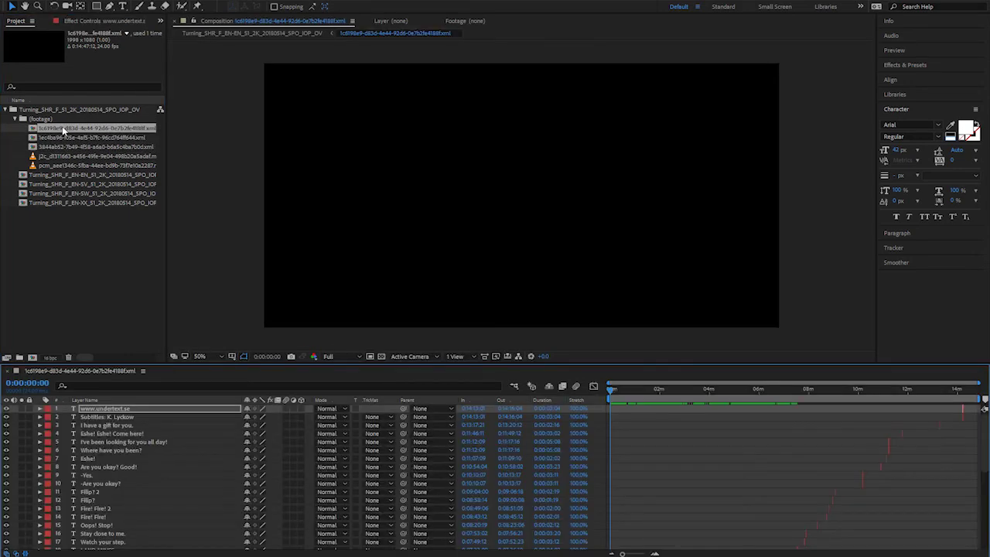
Open the EN and SV subtitle precomps and view English and Swedish subtitles
double_click(77, 175)
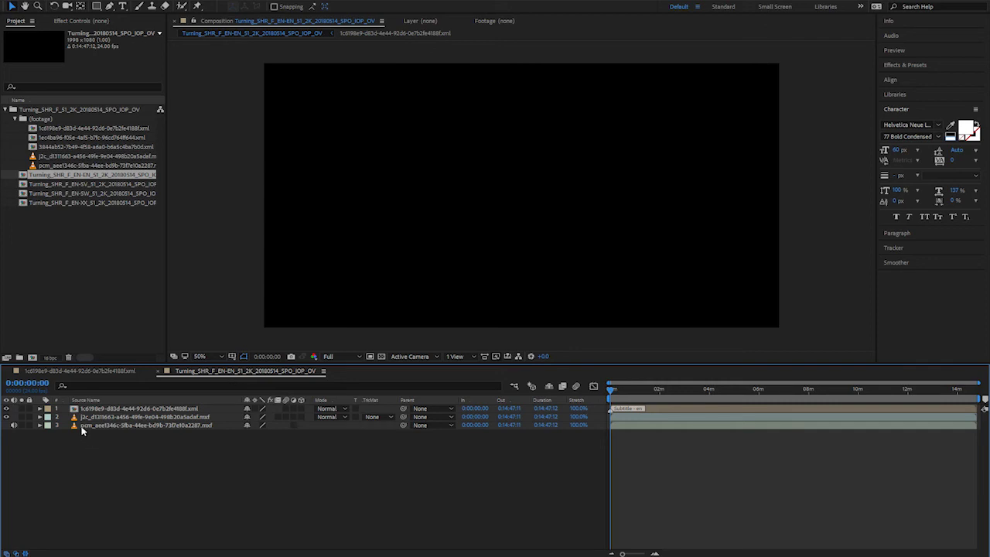
double_click(76, 410)
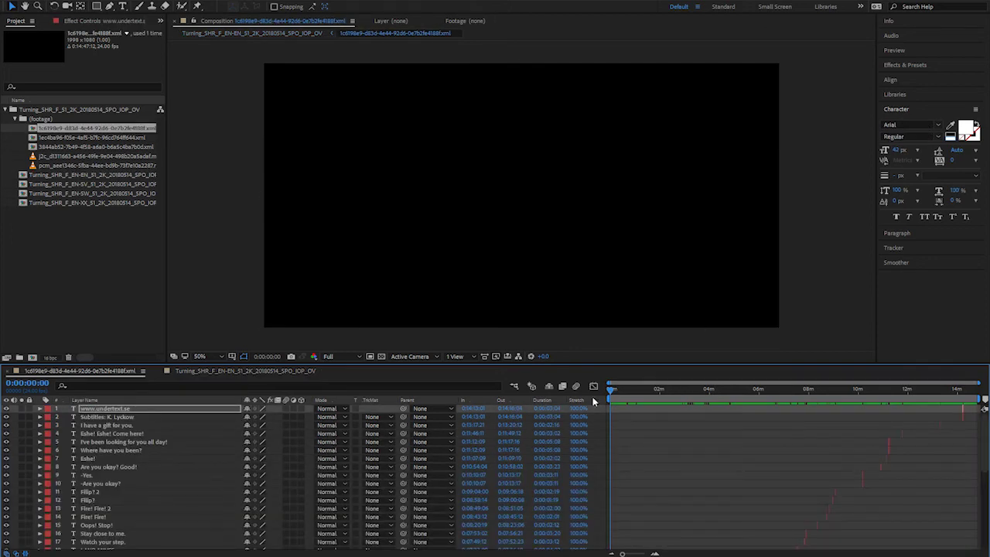
left_click(888, 391)
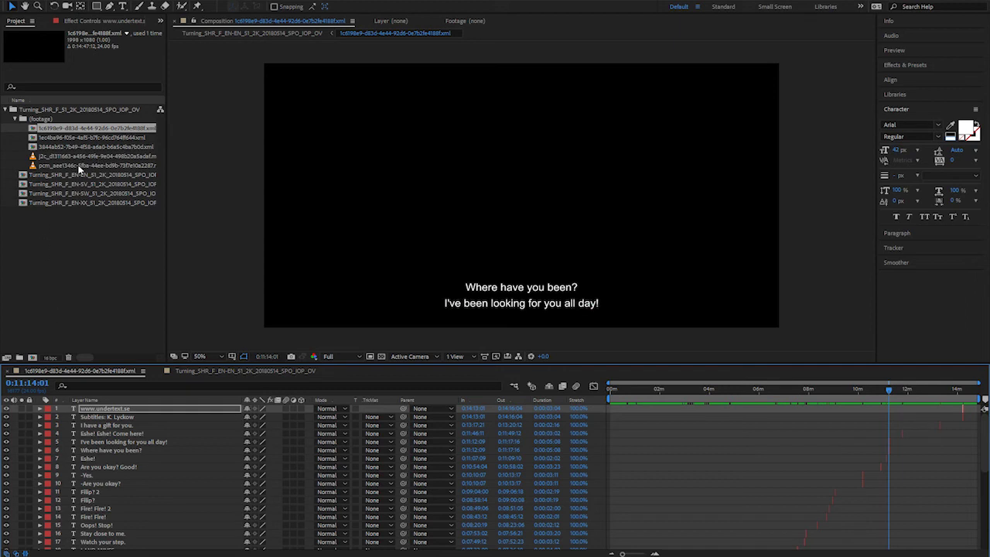
double_click(21, 186)
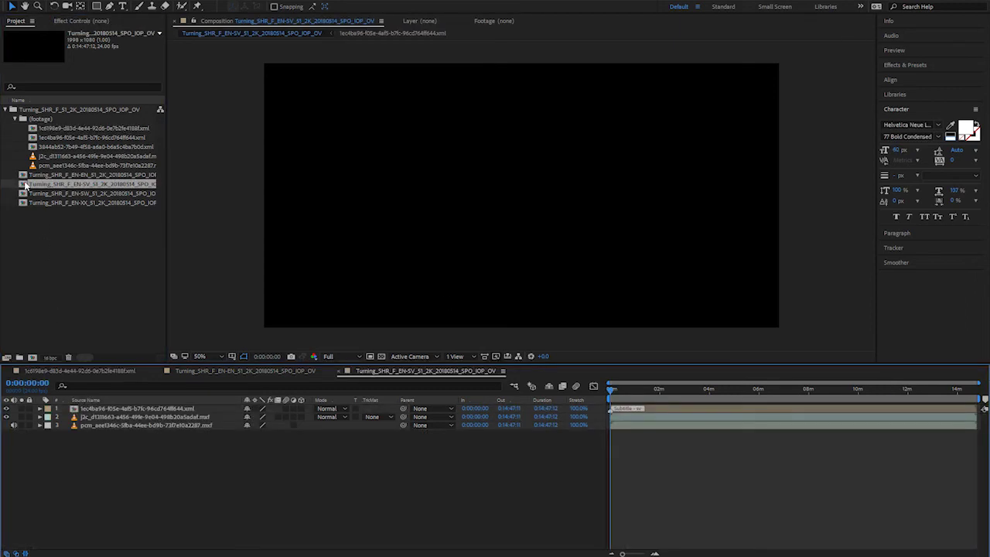
double_click(74, 410)
left_click(882, 391)
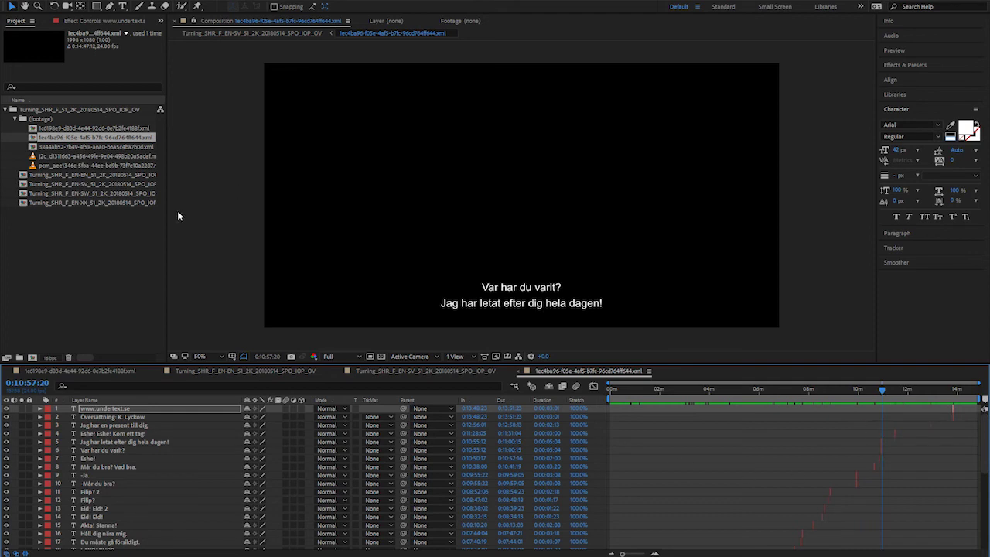
Open the Swahili composition and preview the old subtitle precomp at 0:10:57:20
double_click(25, 193)
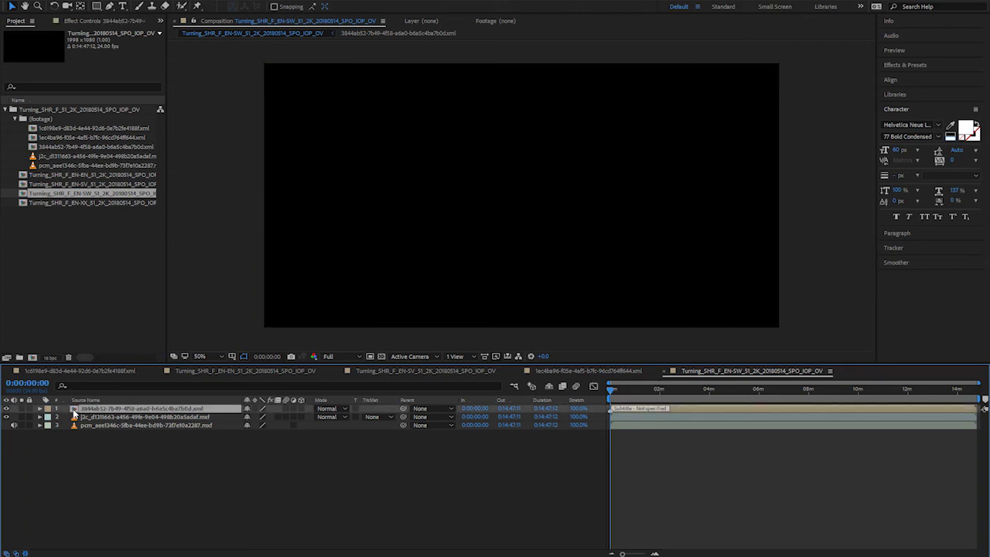
double_click(73, 409)
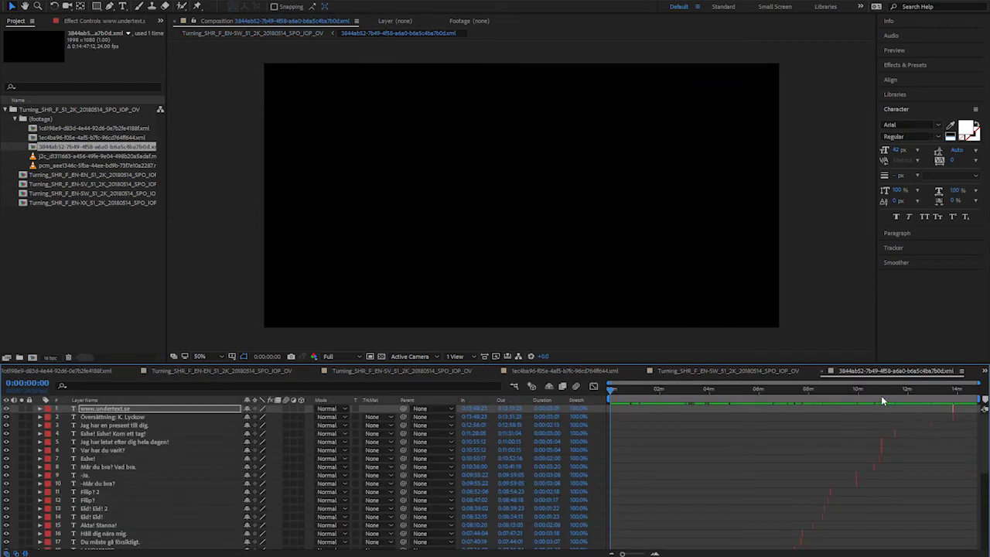
left_click(881, 393)
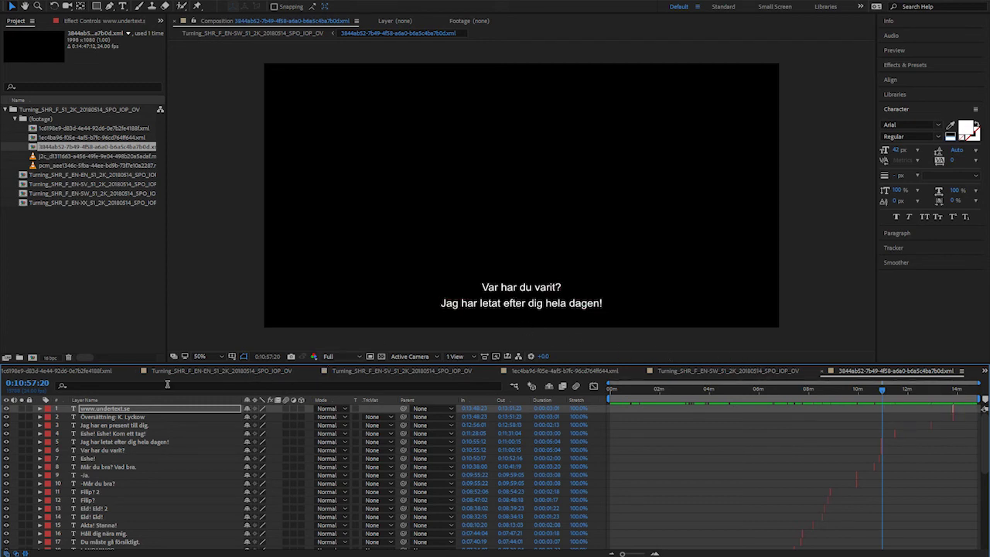
Remove the Swedish subtitle layer from EN-SW and delete its subtitle composition from the project
left_click(732, 370)
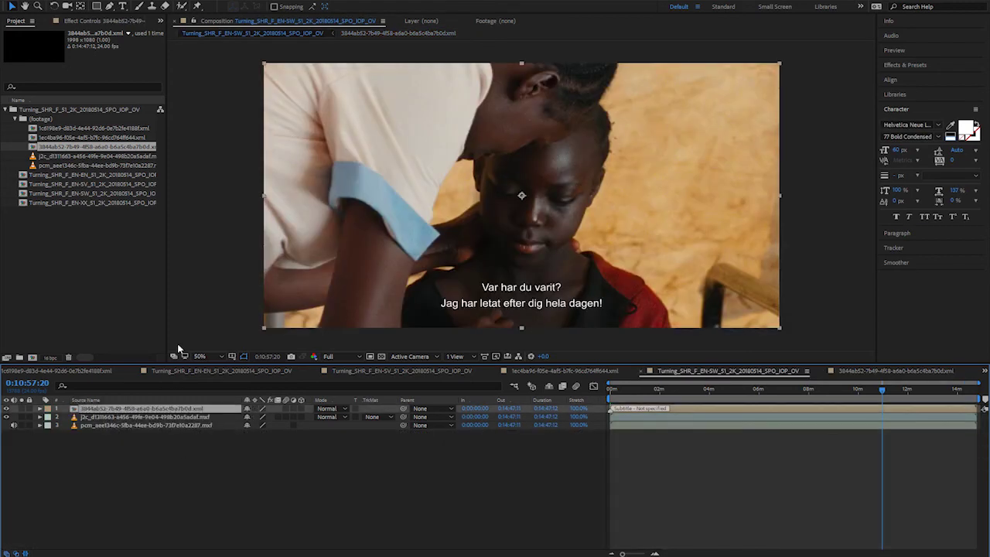
key("Delete")
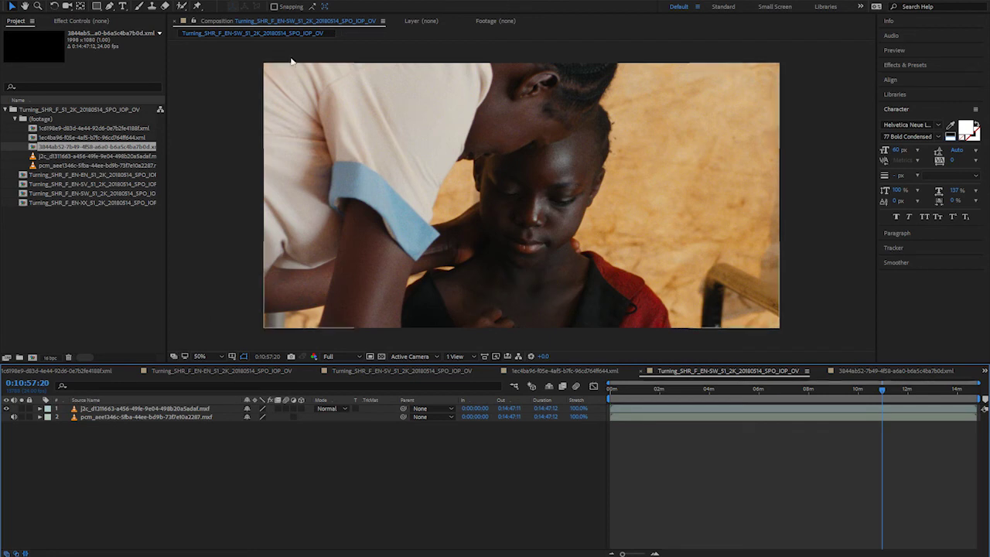
left_click(32, 146)
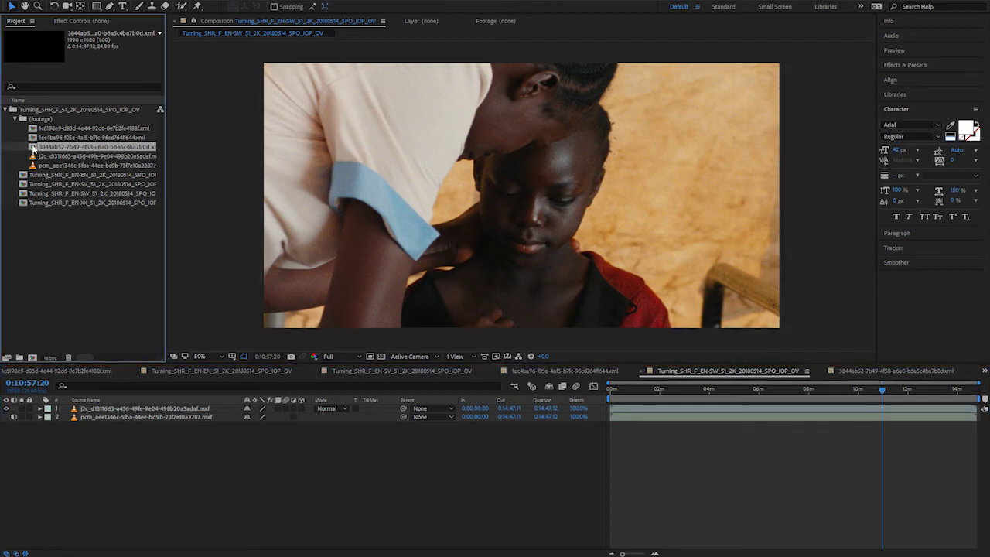
key("Delete")
key("Return")
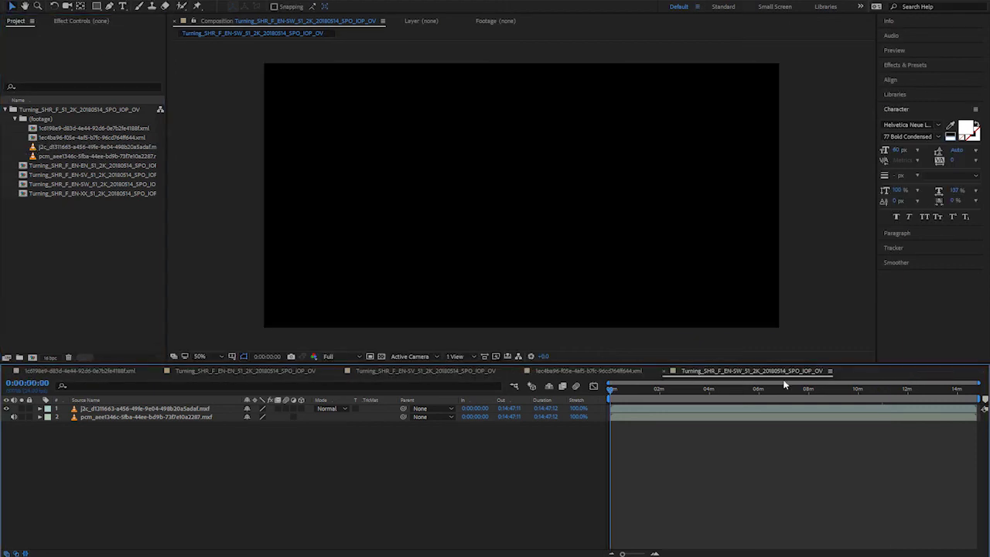
Import Turning_SW_REV161205.stl titles.xml into the EN-SW composition with CuteDCPTools Import Subtitles to Comp
left_click(34, 186)
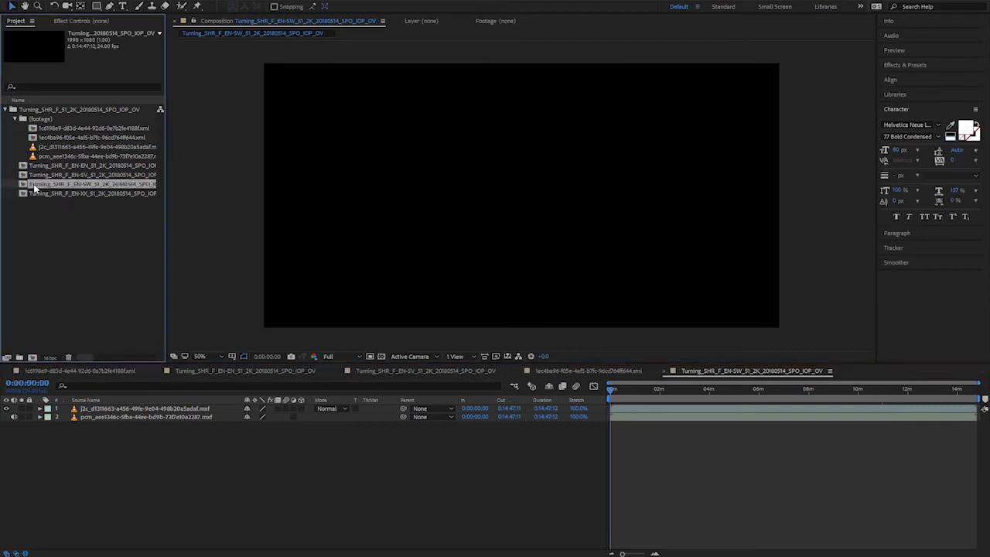
left_click(12, 4)
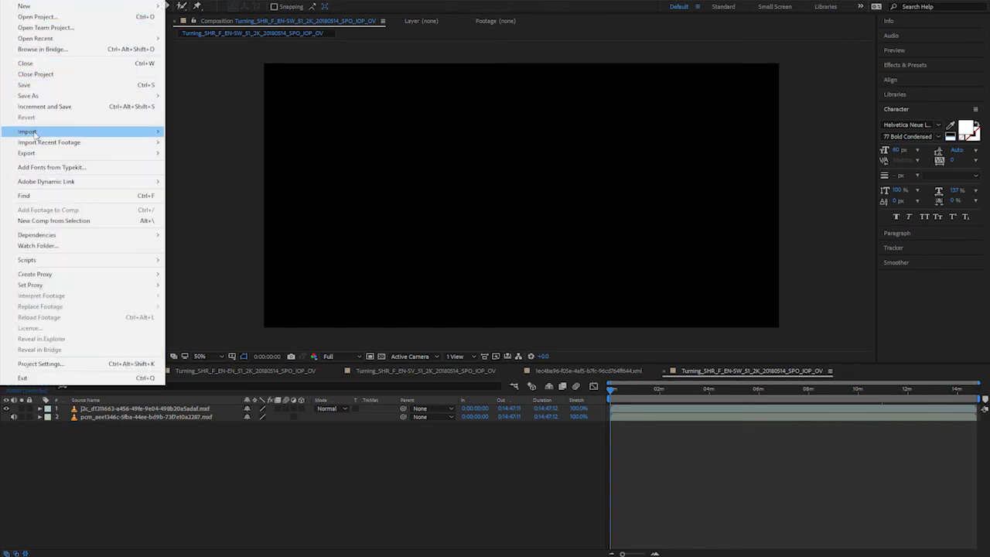
mouse_move(46, 131)
left_click(317, 207)
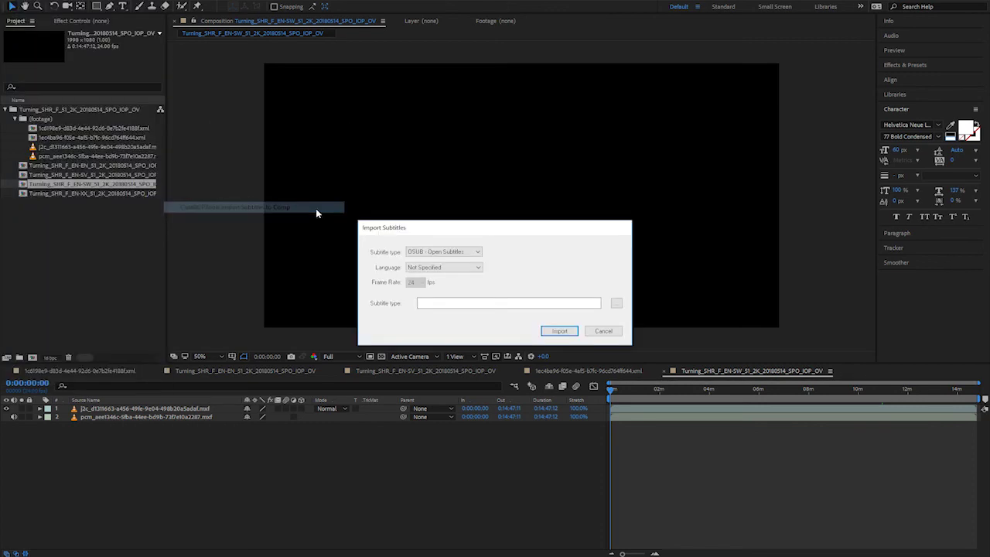
left_click(616, 303)
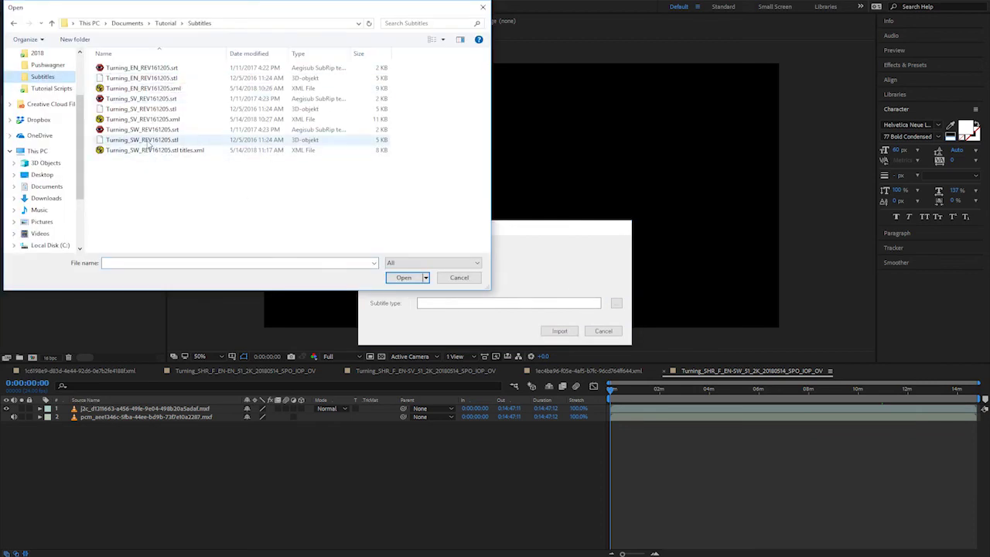
left_click(145, 152)
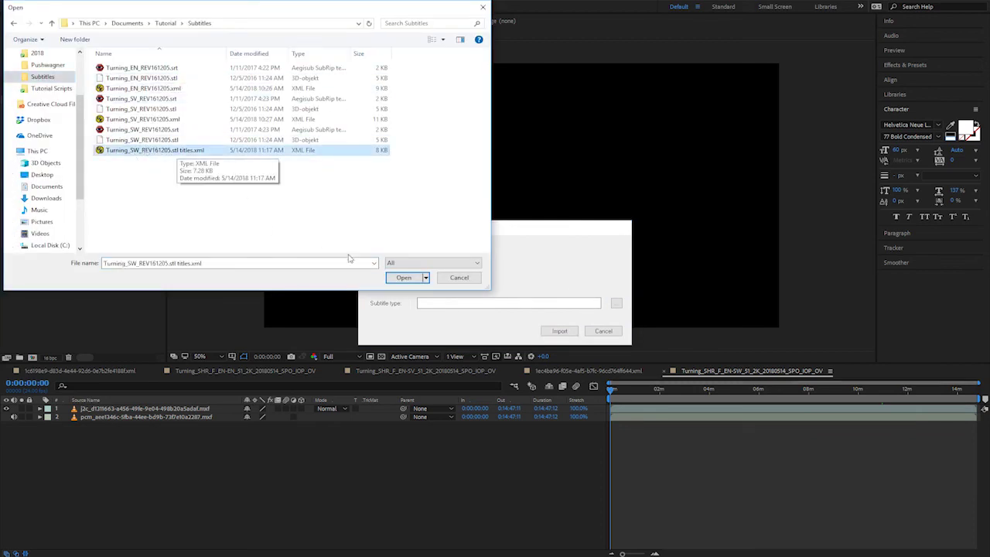
left_click(396, 278)
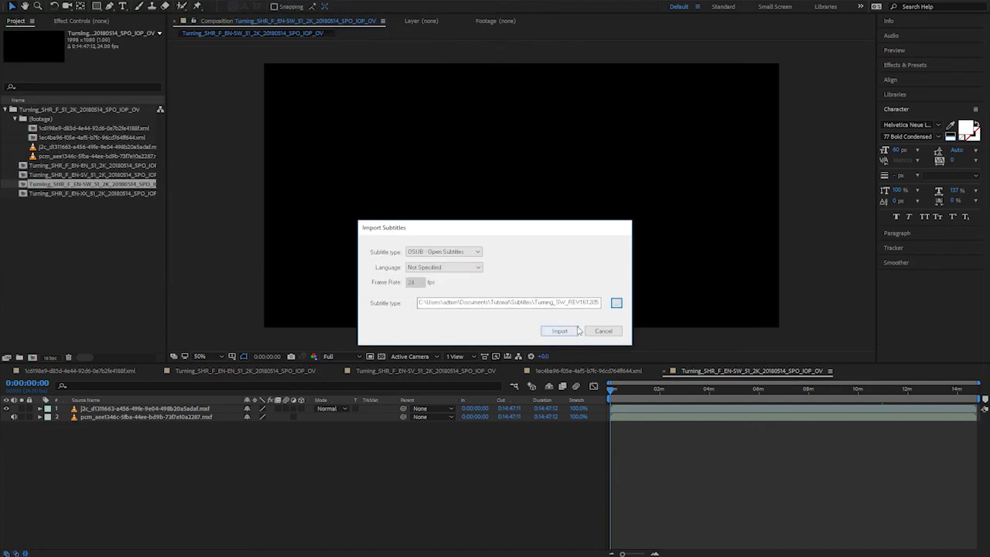
left_click(565, 331)
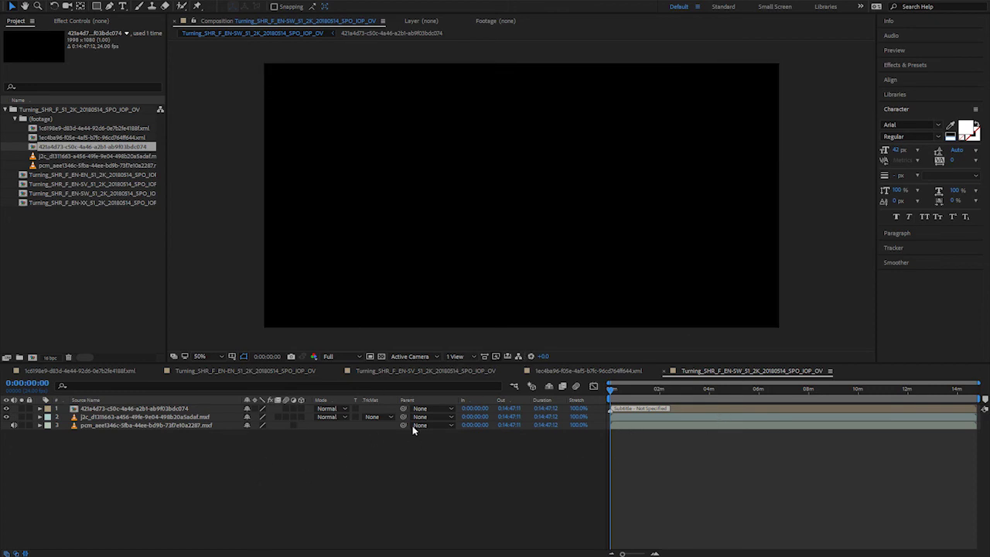
Open the new subtitle precomp and check the Swahili text at 0:10:57:20
left_click(74, 408)
double_click(75, 408)
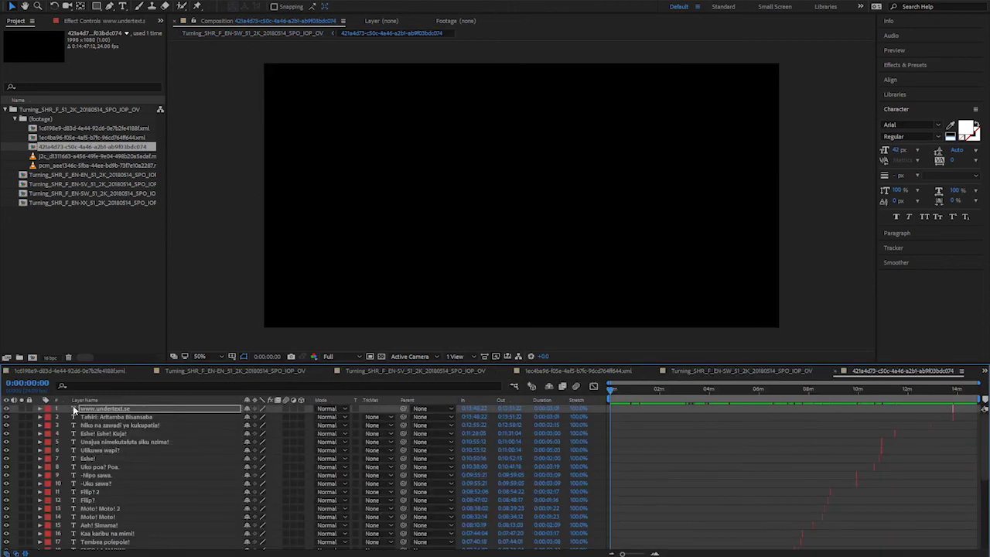
left_click(882, 390)
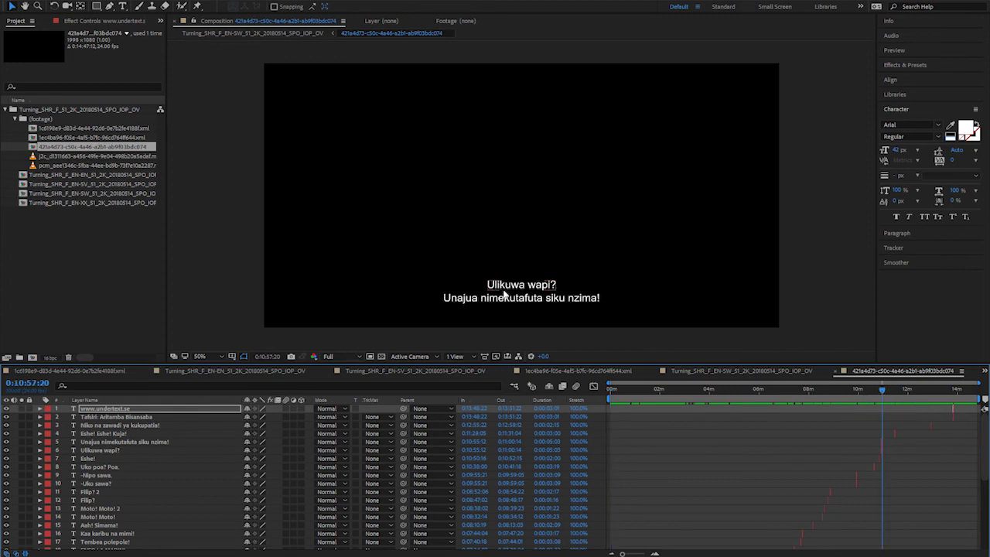
left_click(74, 110)
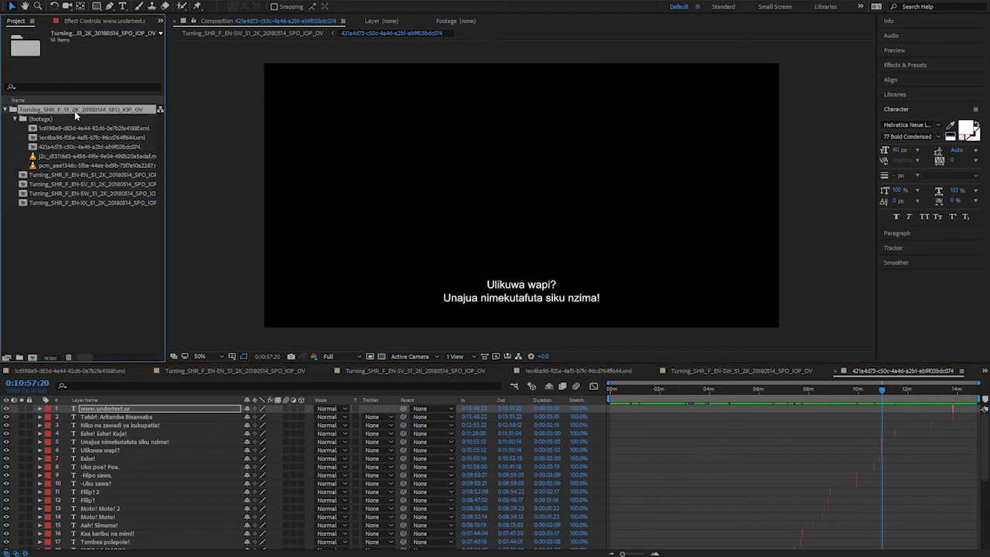
Export a CuteDCPTools repackage named Turning_SHR_F_51_2K_20180514_SPO_IOP_OV-2 using Move for existing assets
left_click(12, 1)
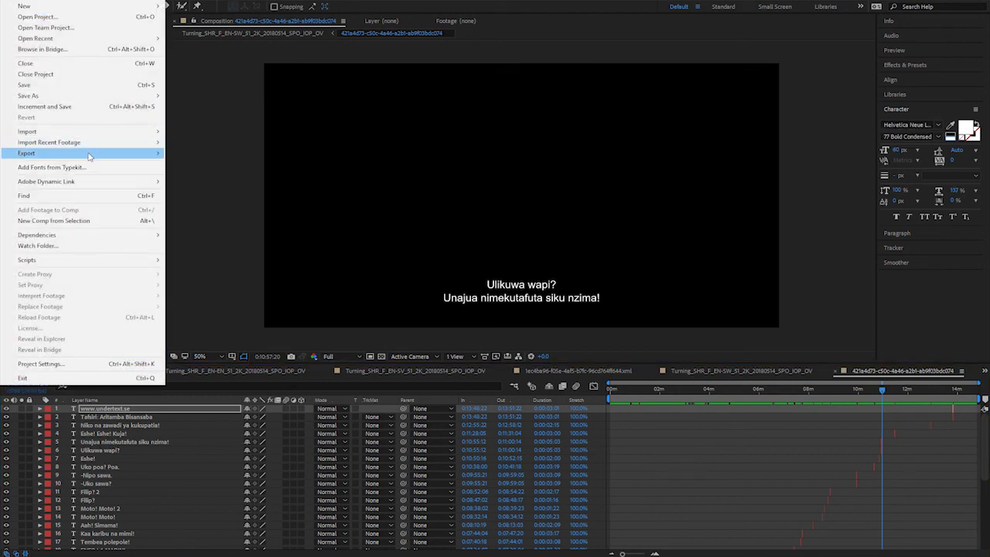
mouse_move(89, 155)
left_click(260, 197)
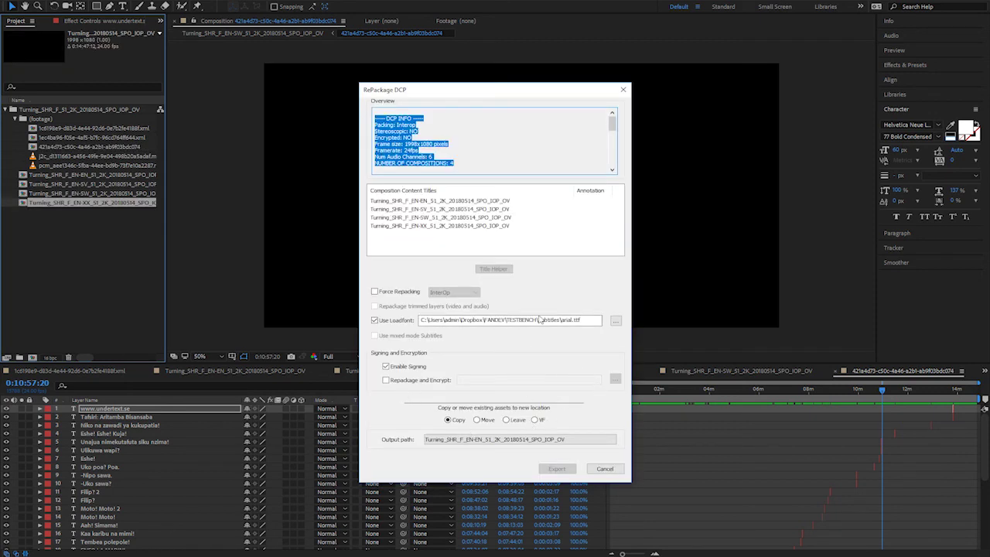
left_click(537, 439)
left_click(560, 445)
left_click(261, 246)
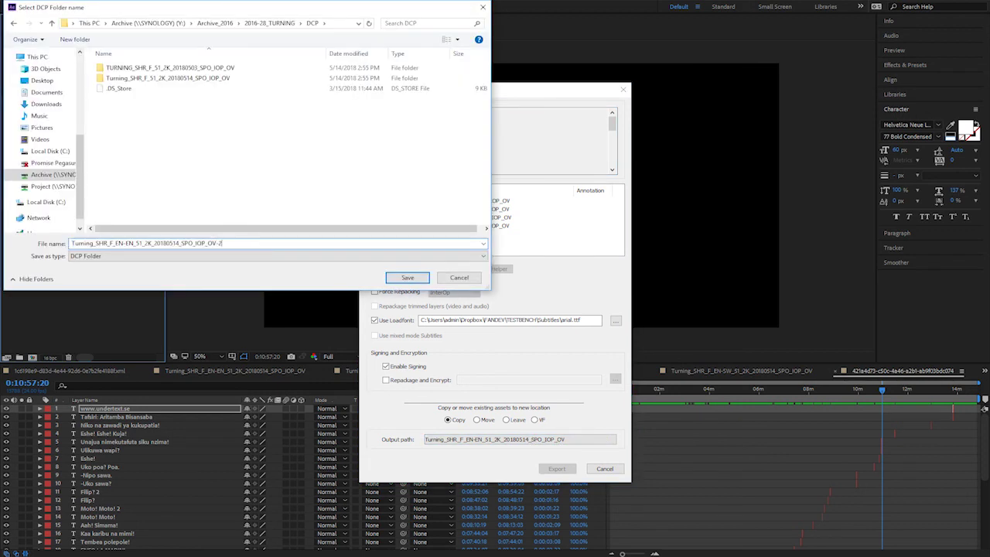
left_click(409, 278)
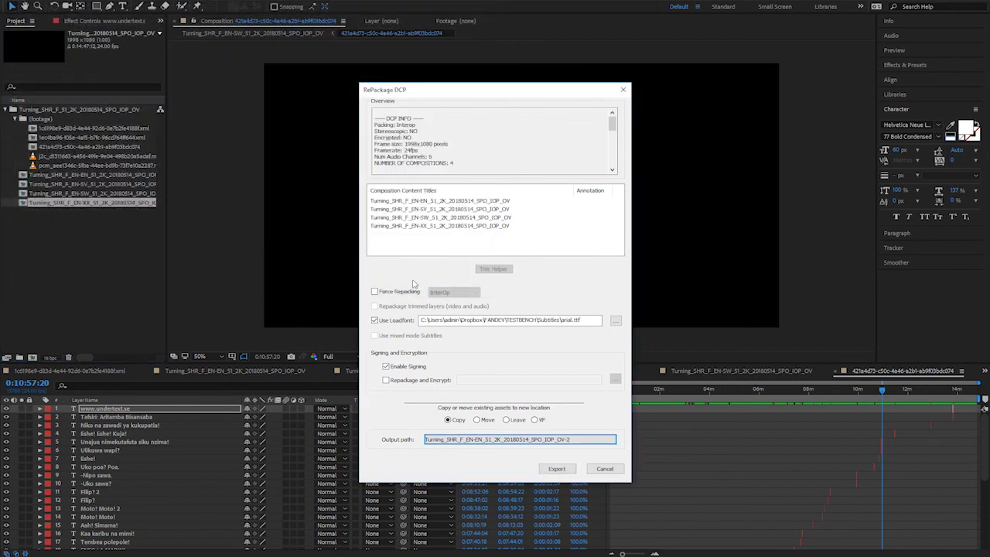
left_click(485, 420)
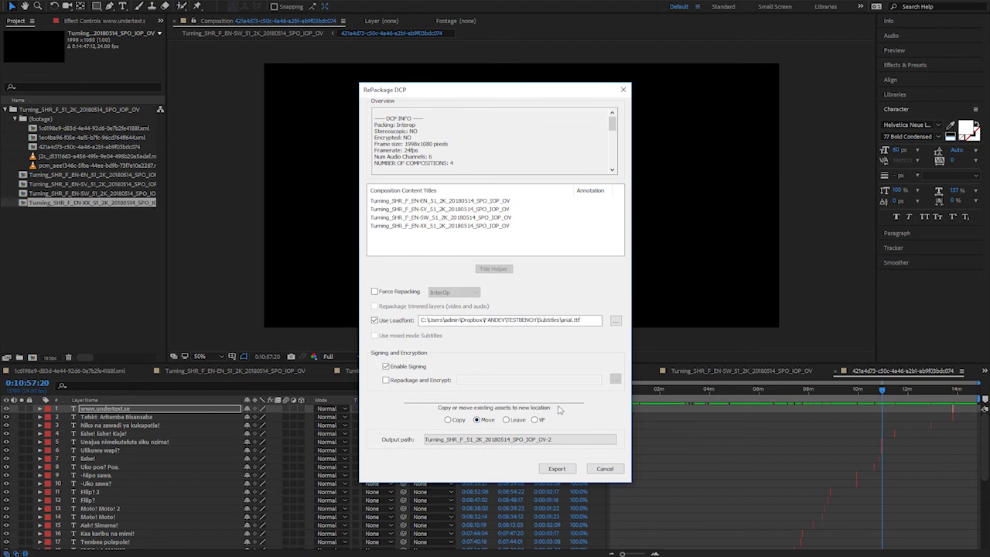
left_click(557, 469)
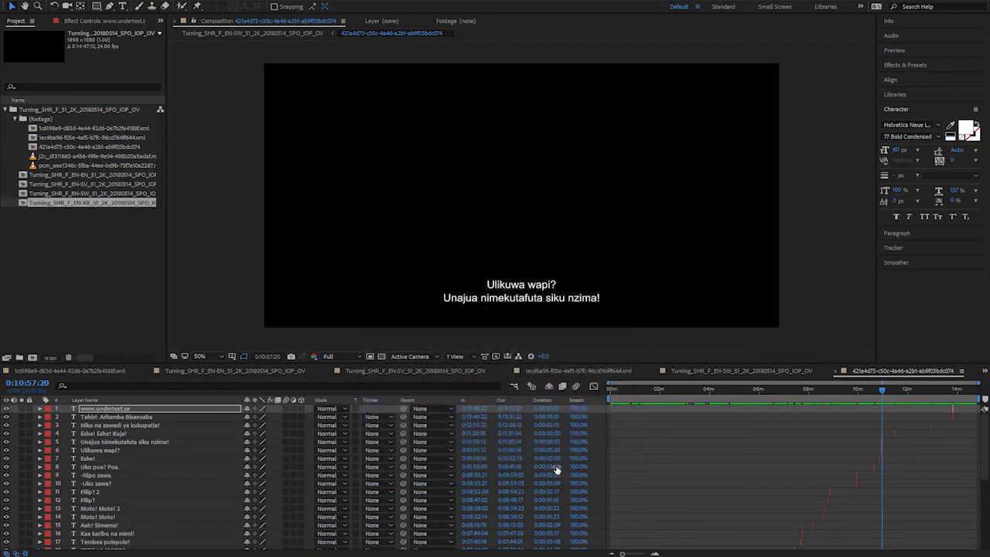
Dismiss the missing j2c video and pcm audio file warnings
left_click(556, 470)
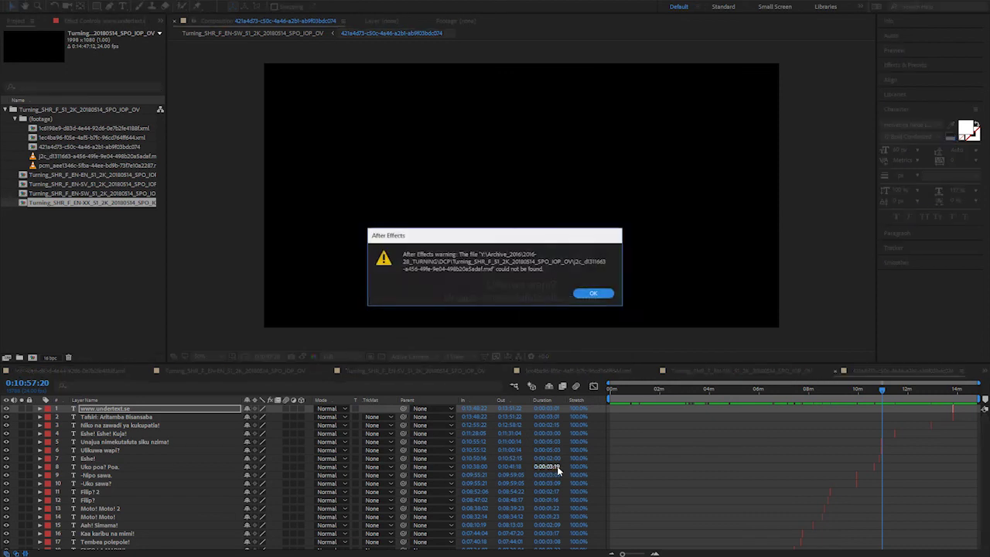
left_click(601, 296)
left_click(601, 295)
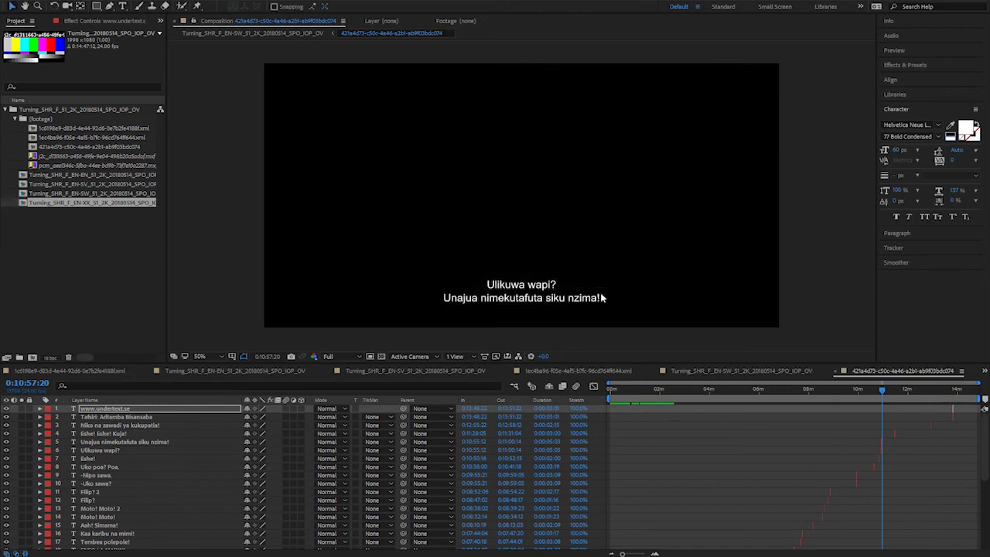